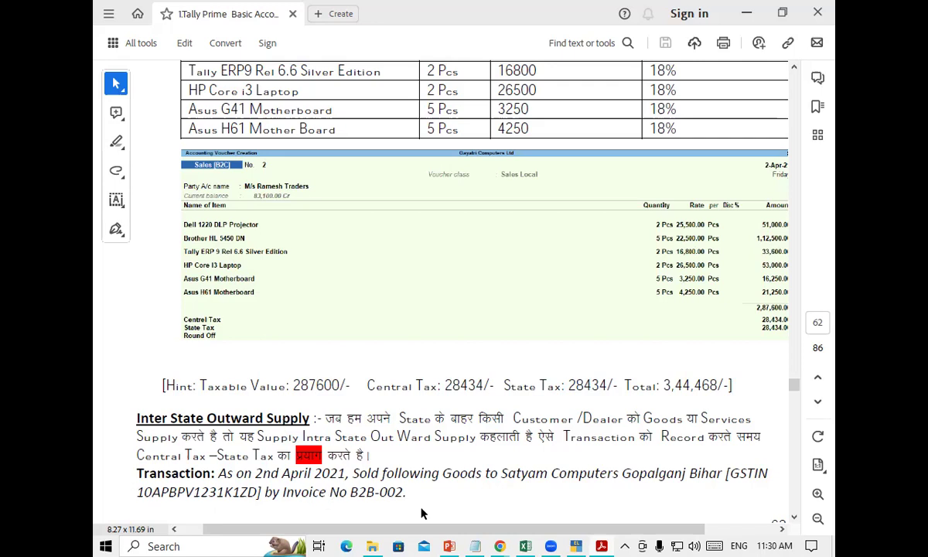
# Step: Switch to TallyPrime and start a Sales B2B voucher using the Sales Interstate voucher class
pyautogui.click(580, 547)
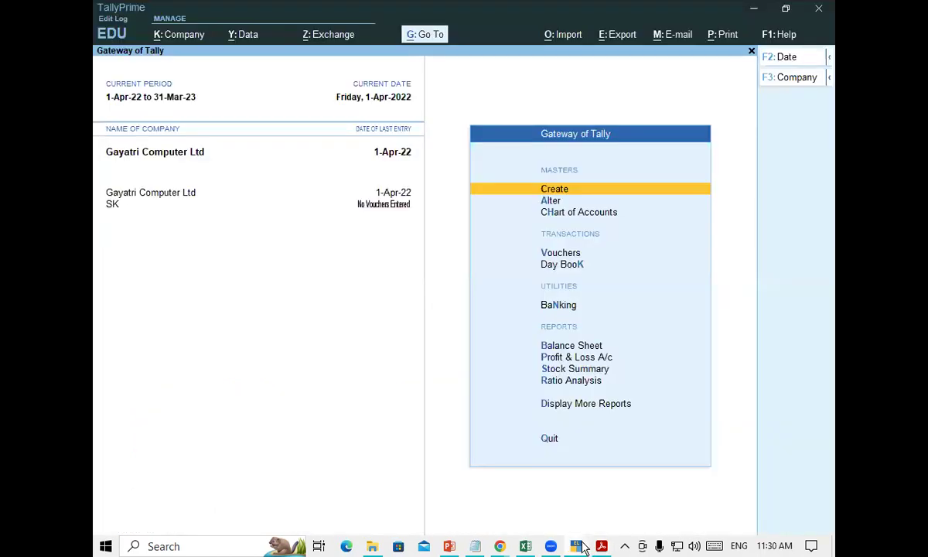
pyautogui.press('v')
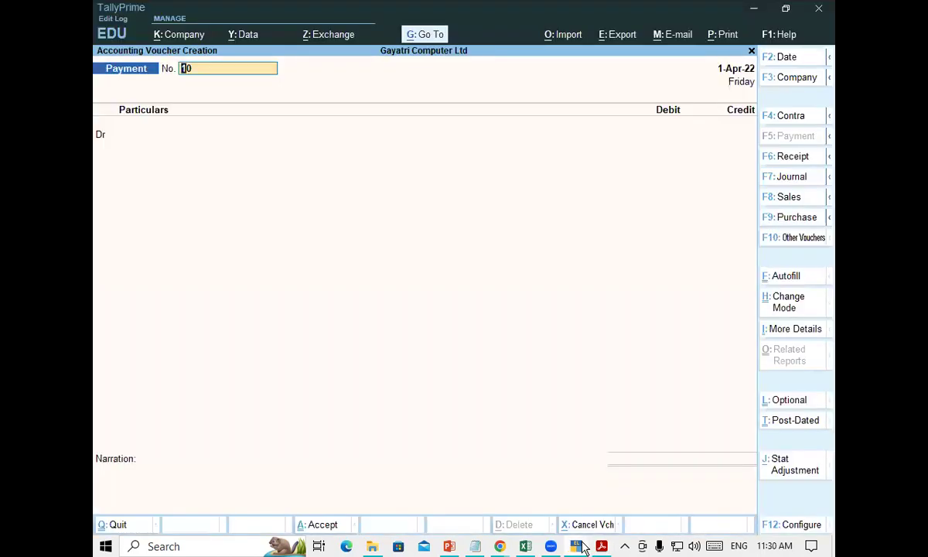
pyautogui.press('F8')
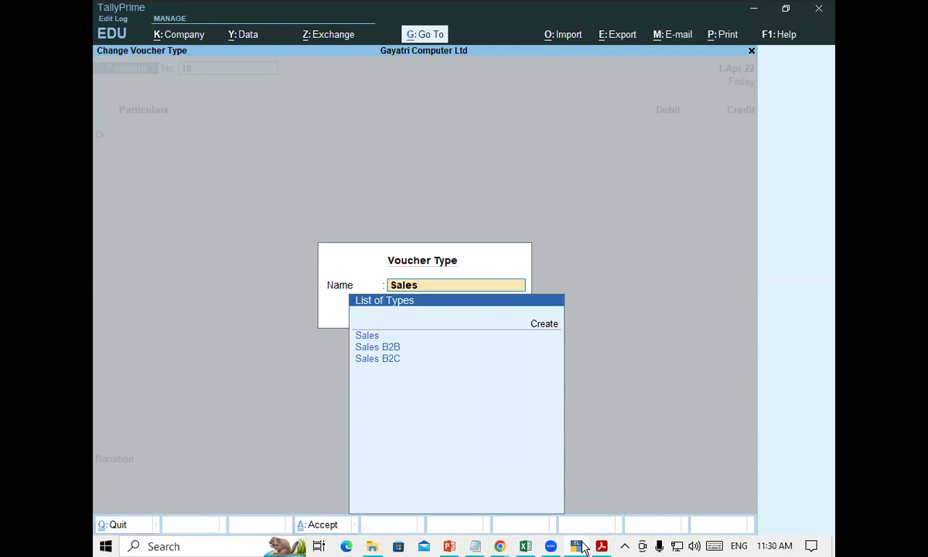
pyautogui.press('Down')
pyautogui.press('Return')
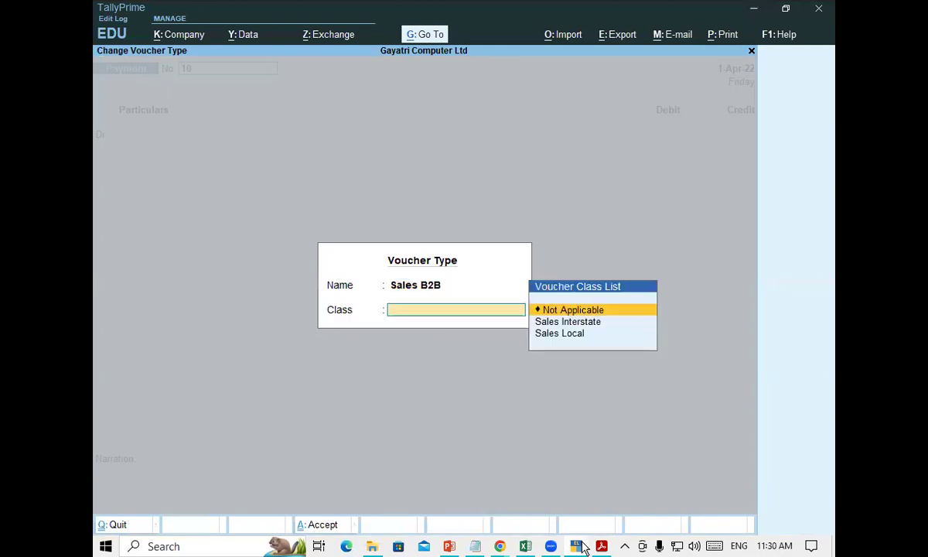
pyautogui.press('Down')
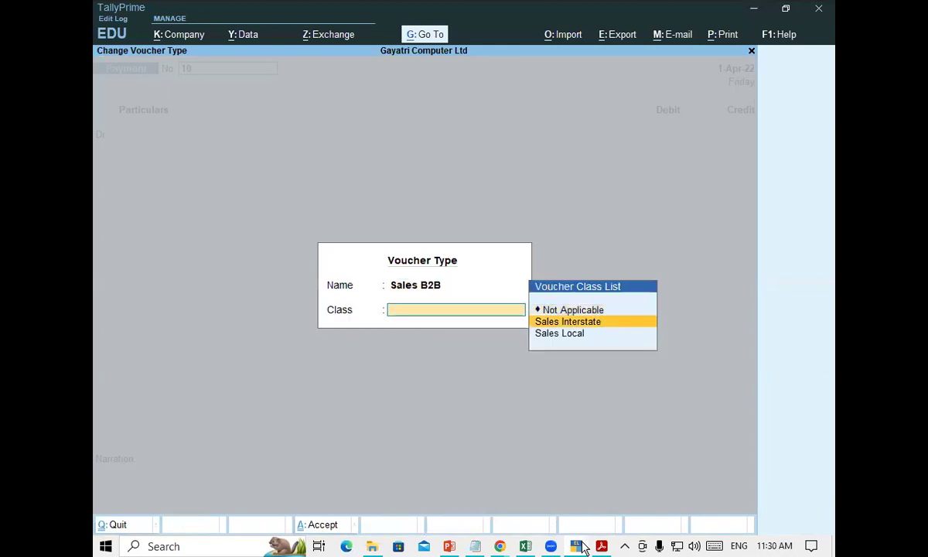
pyautogui.press('Return')
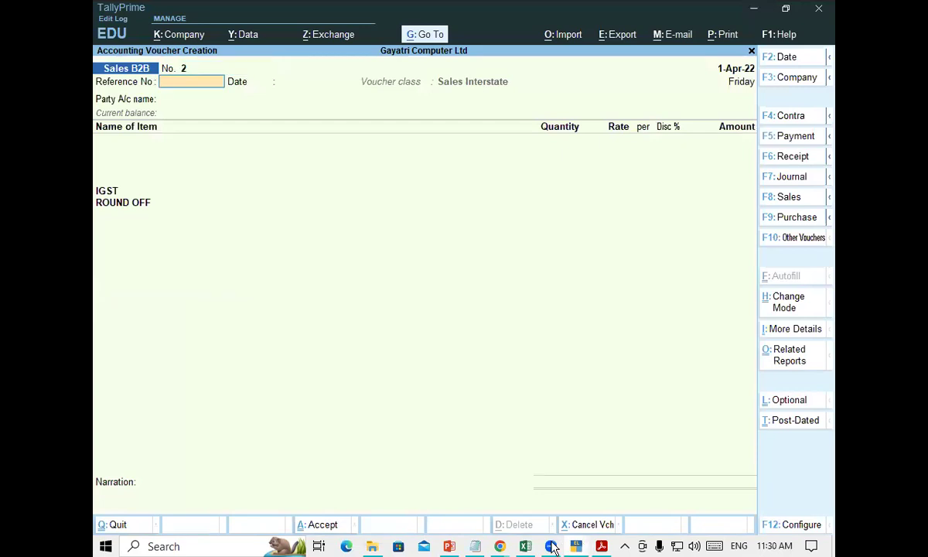
# Step: Check the invoice number in the PDF exercise, enter 002 as the voucher's reference number and accept the reference date
pyautogui.click(561, 546)
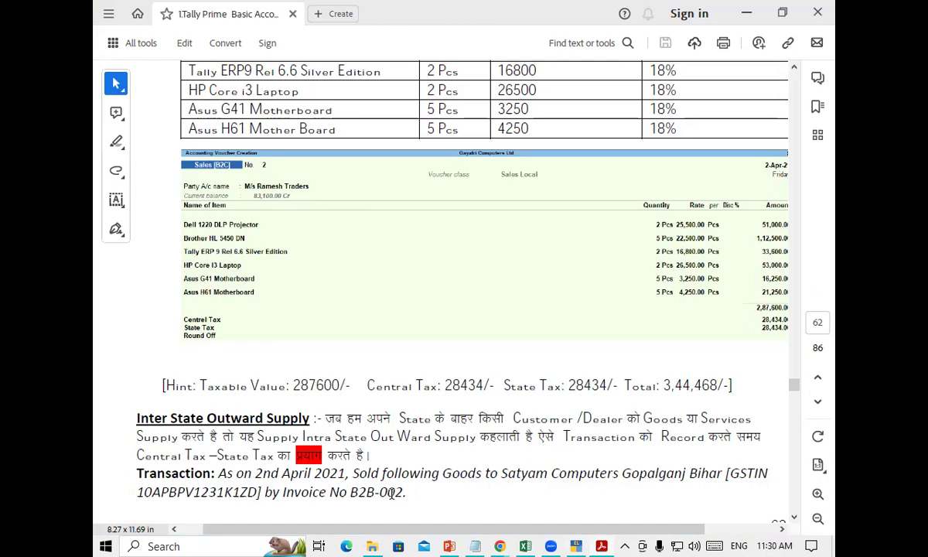
pyautogui.click(579, 546)
pyautogui.write('002')
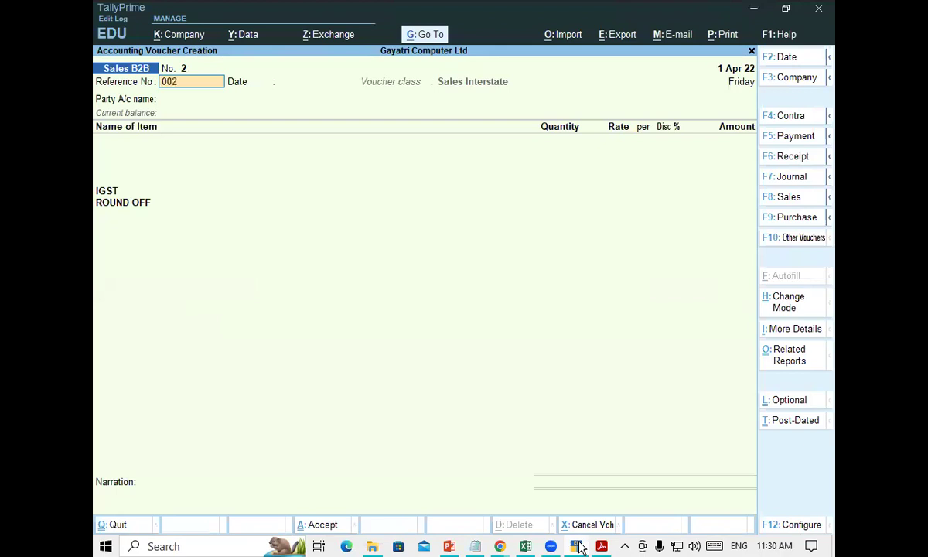
pyautogui.press('Return')
pyautogui.press('Return')
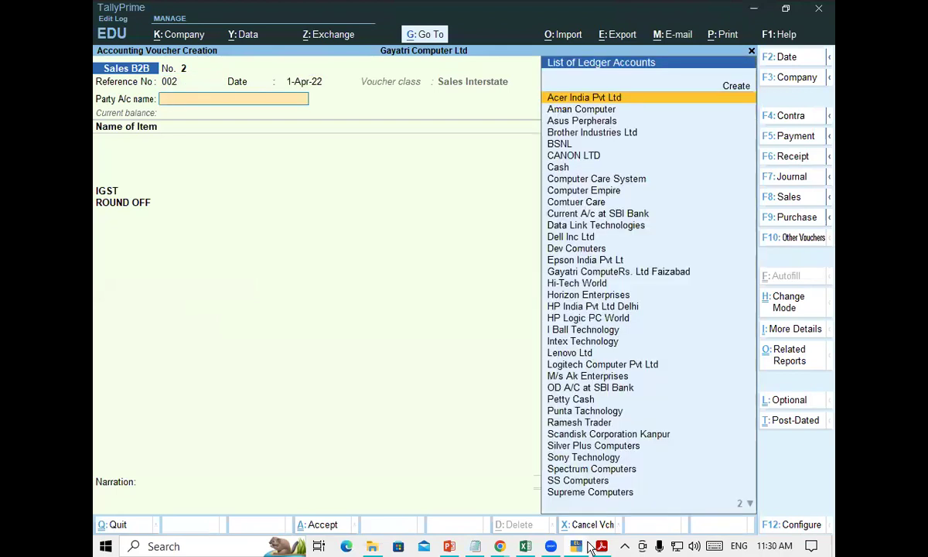
# Step: Check the buyer in the PDF and create a new party ledger named Satyam Computer from the voucher's party account field
pyautogui.click(602, 546)
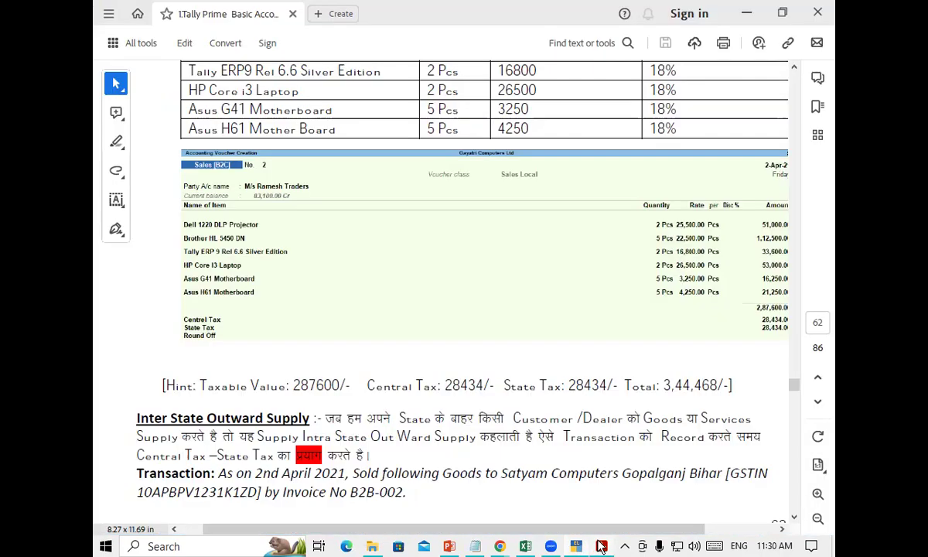
pyautogui.click(576, 546)
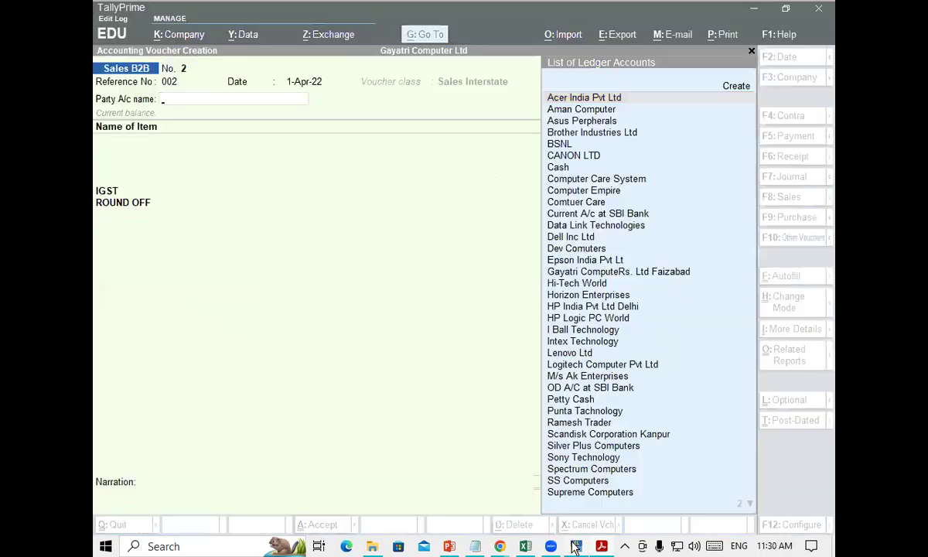
pyautogui.write('Sa')
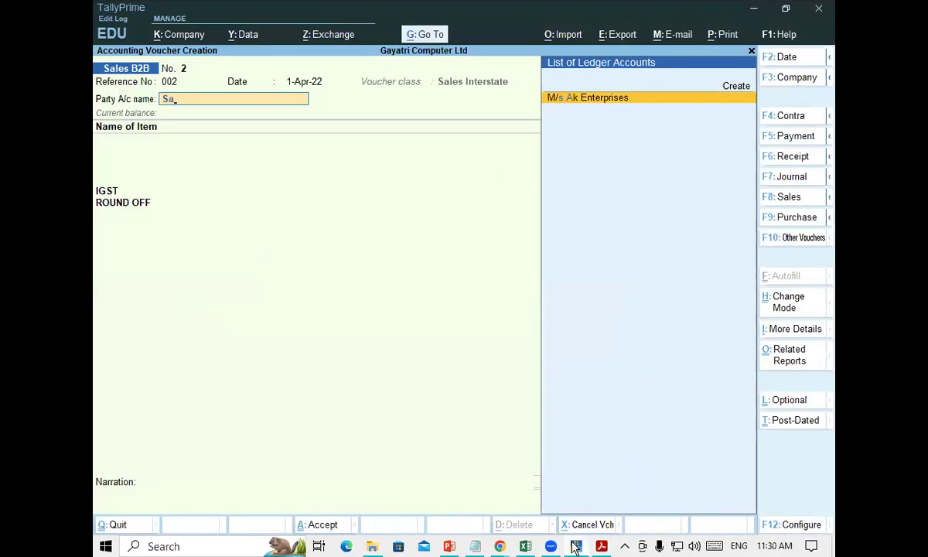
pyautogui.hotkey('alt', 'c')
pyautogui.write('Satyam Computer')
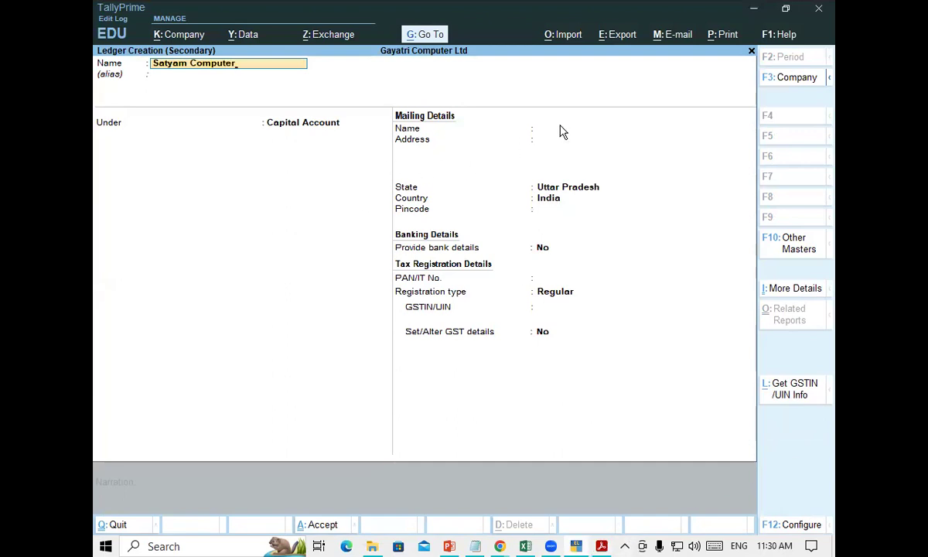
pyautogui.press('Return')
# Step: Fill in the ledger's mailing details with state Bihar and address Gopalganj, keeping Regular as the registration type
pyautogui.press('Return')
pyautogui.press('Return')
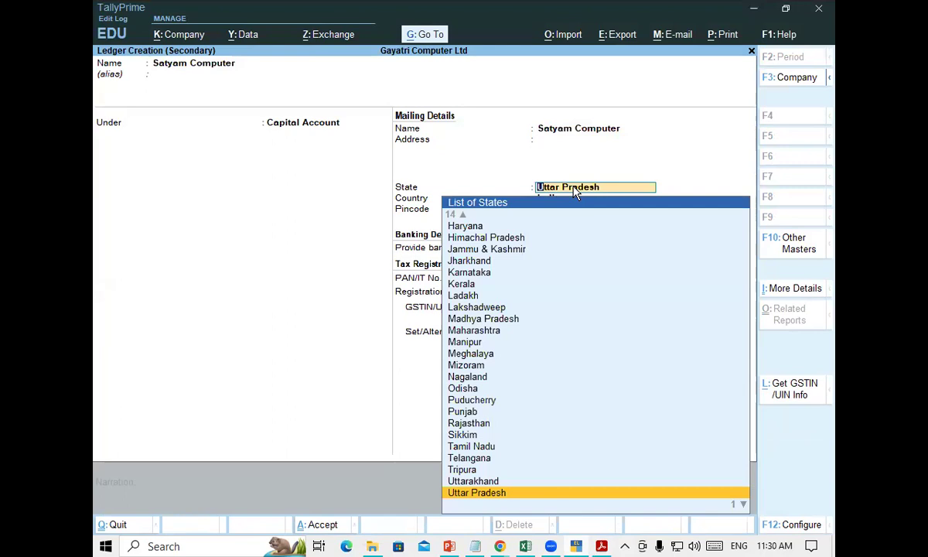
pyautogui.write('Bihar')
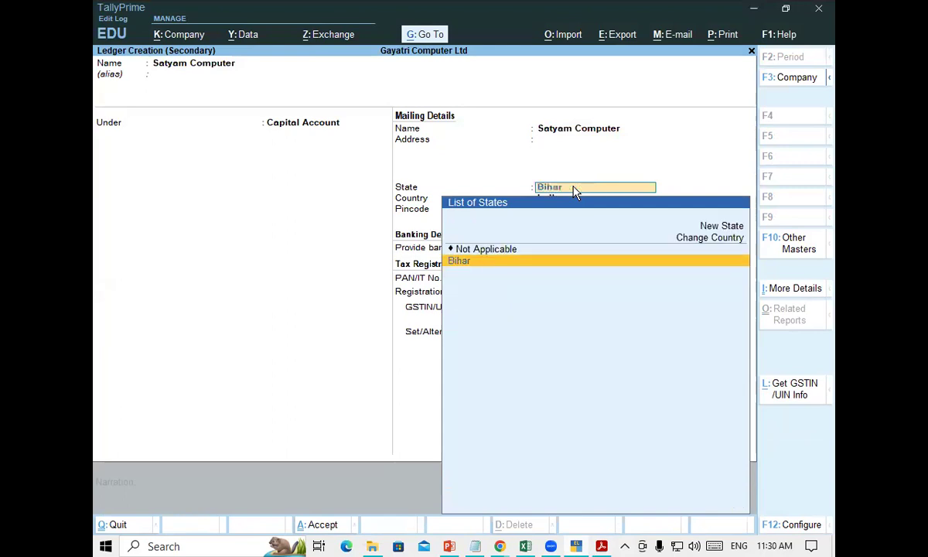
pyautogui.click(461, 262)
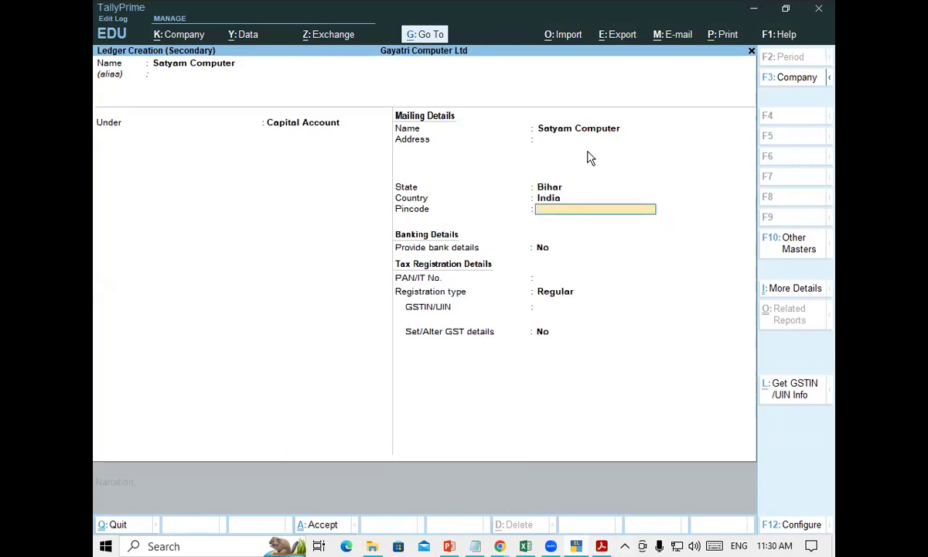
pyautogui.click(552, 139)
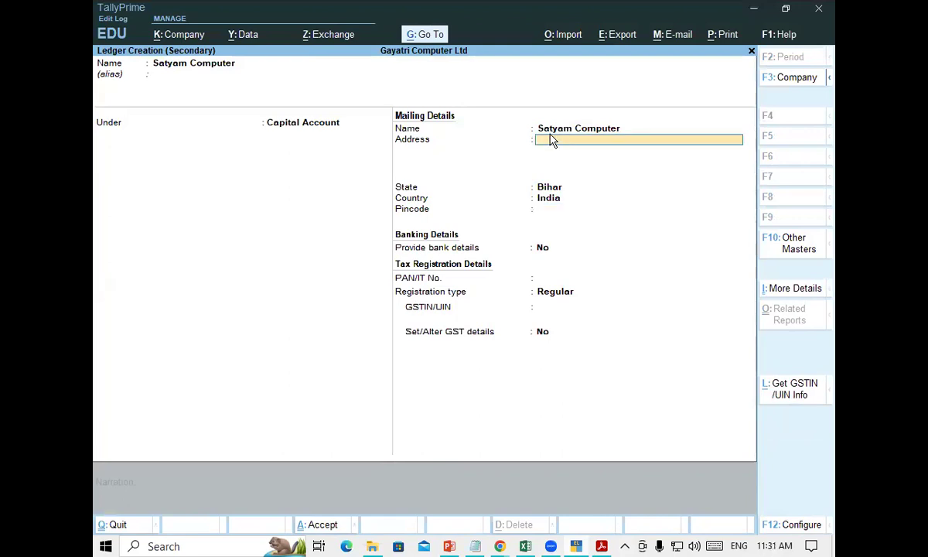
pyautogui.write('Gopalganj')
pyautogui.press('Return')
pyautogui.press('Return')
pyautogui.press('Return')
pyautogui.press('Return')
pyautogui.press('Return')
pyautogui.press('Return')
pyautogui.press('Return')
pyautogui.press('Return')
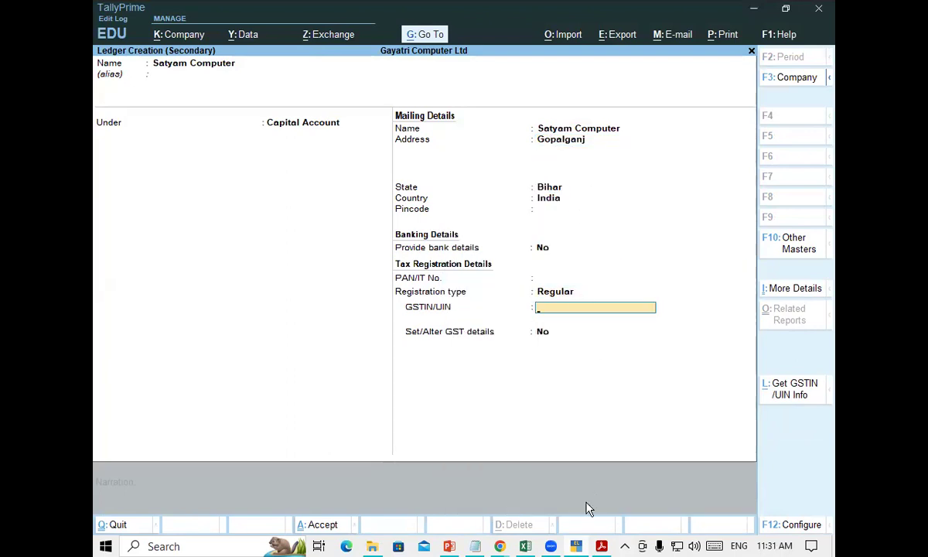
# Step: Place the Satyam Computer ledger under the Sundry Debtors group, keeping the default bill-by-bill and credit settings
pyautogui.hotkey('alt', 'Tab')
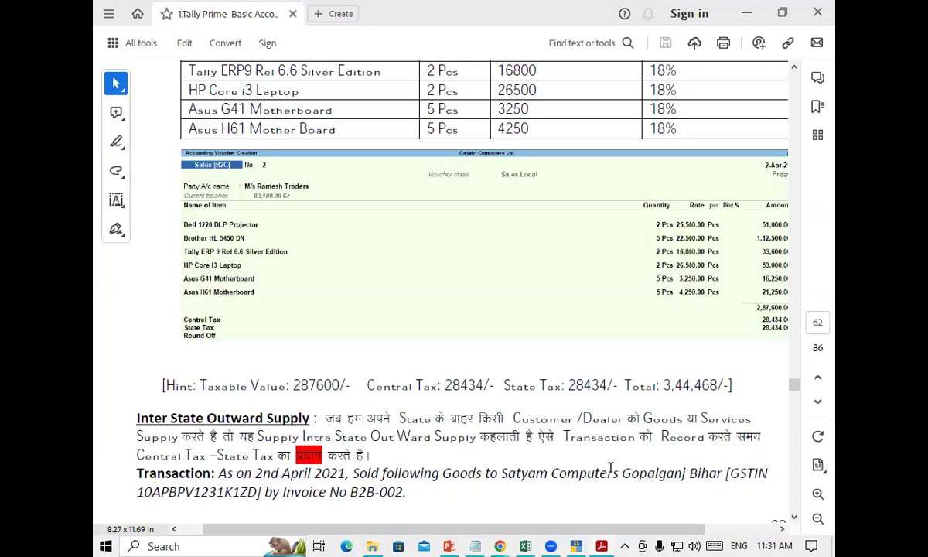
pyautogui.click(579, 546)
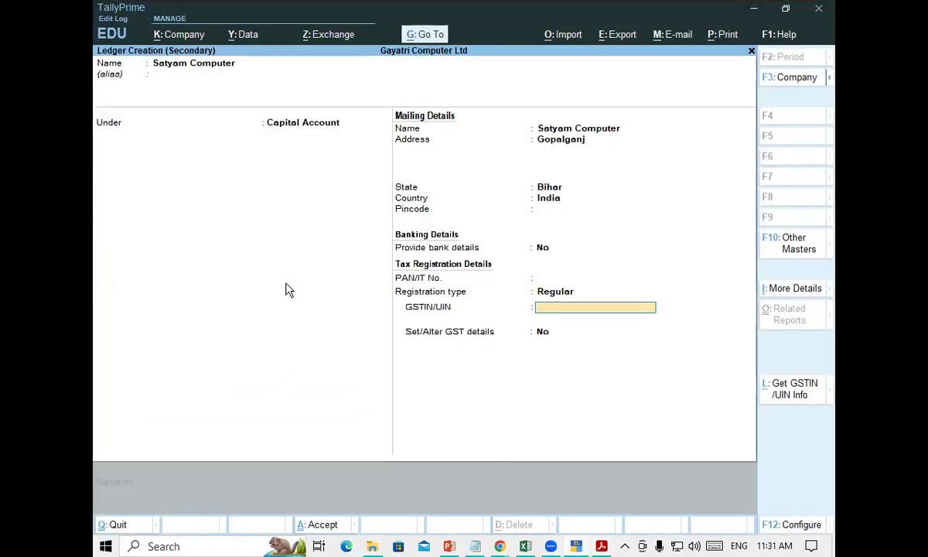
pyautogui.click(295, 133)
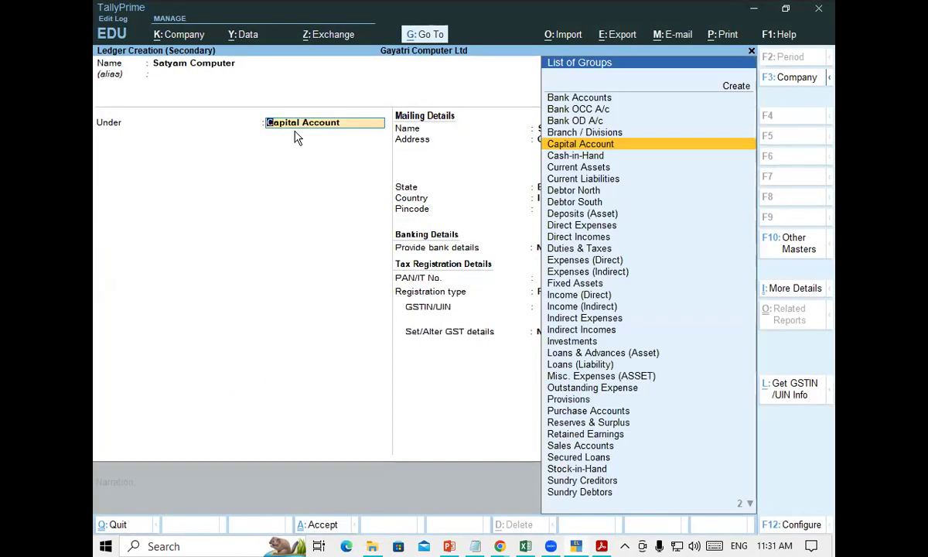
pyautogui.write('Sun')
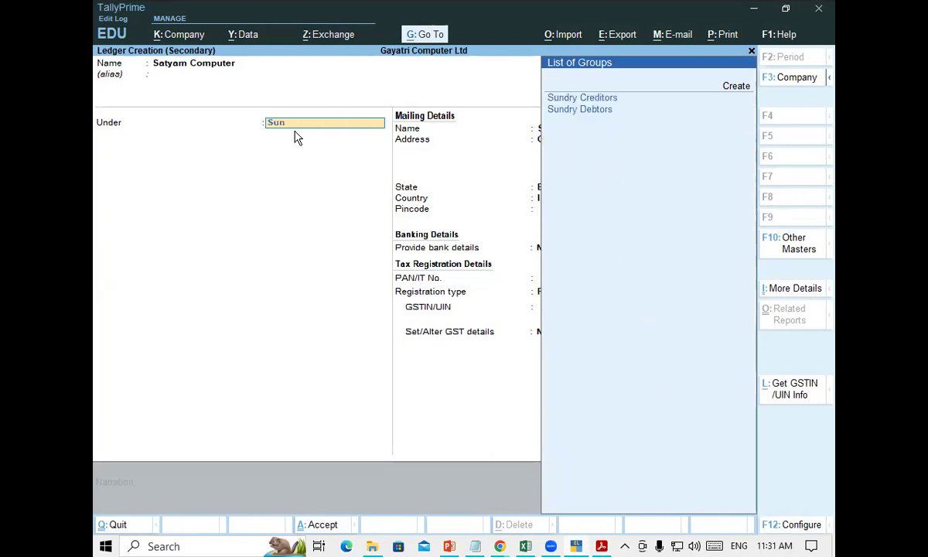
pyautogui.press('Down')
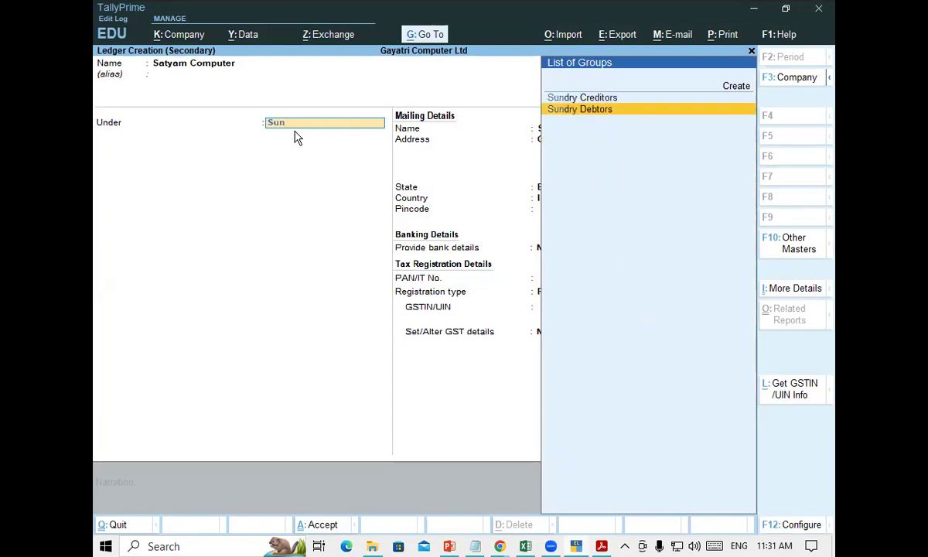
pyautogui.press('Return')
pyautogui.press('Return')
pyautogui.press('Return')
pyautogui.press('Return')
pyautogui.press('Return')
pyautogui.press('Return')
pyautogui.press('Return')
pyautogui.press('Return')
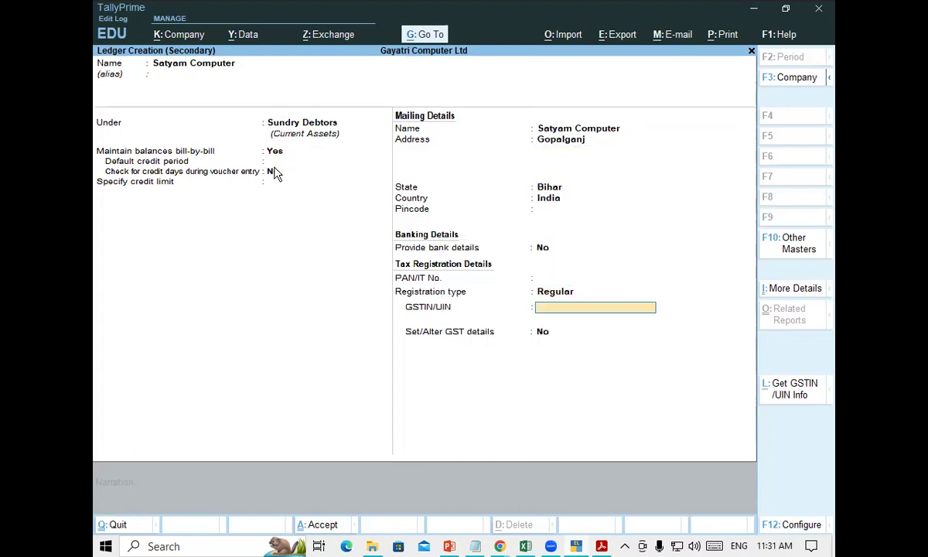
# Step: Copy the buyer's GSTIN from the PDF transaction text and paste it into the ledger's GSTIN/UIN field
pyautogui.hotkey('alt', 'Tab')
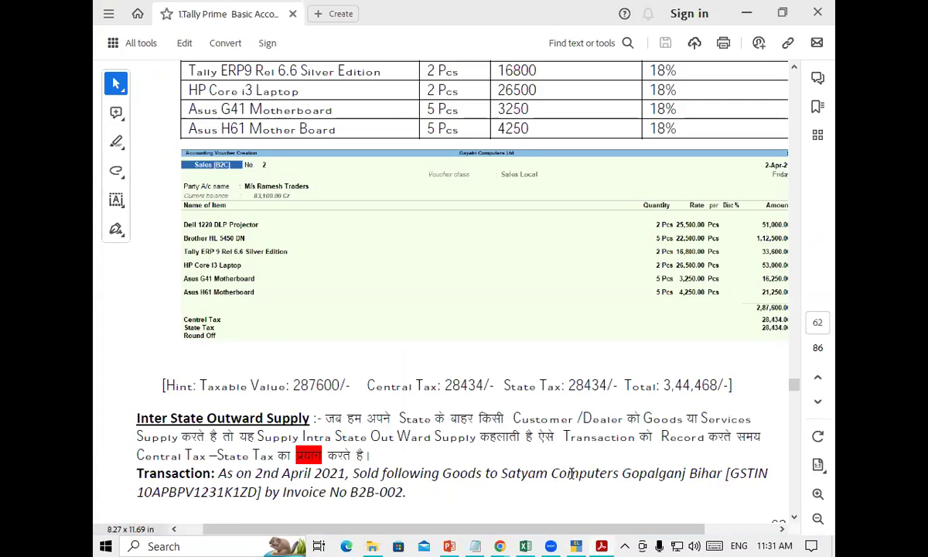
pyautogui.scroll(-3, 537, 441)
pyautogui.scroll(3, 563, 469)
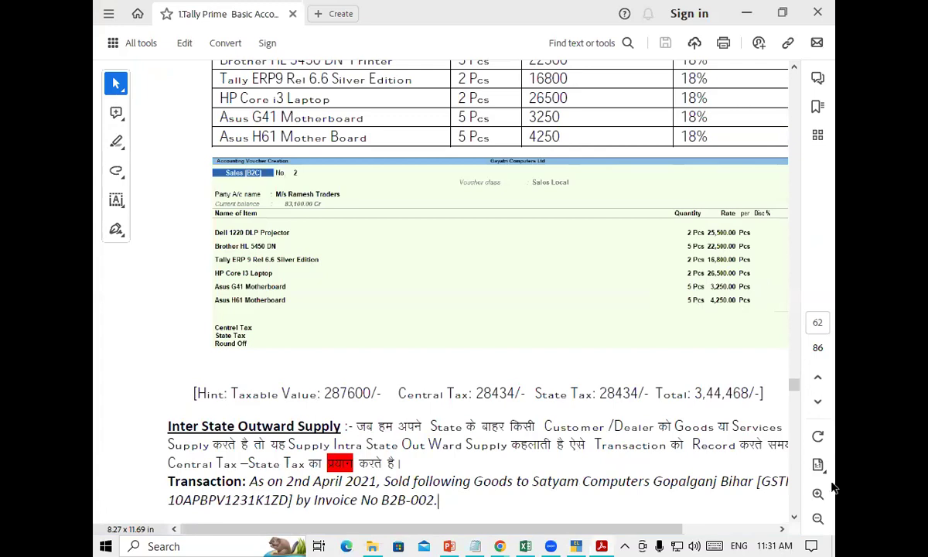
pyautogui.click(817, 518)
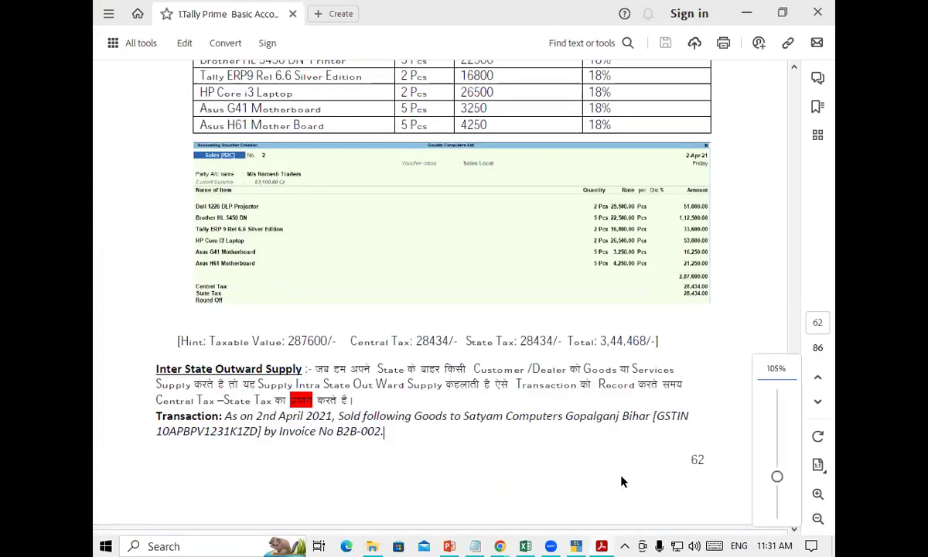
pyautogui.moveTo(160, 434); pyautogui.dragTo(255, 434)
pyautogui.hotkey('ctrl', 'c')
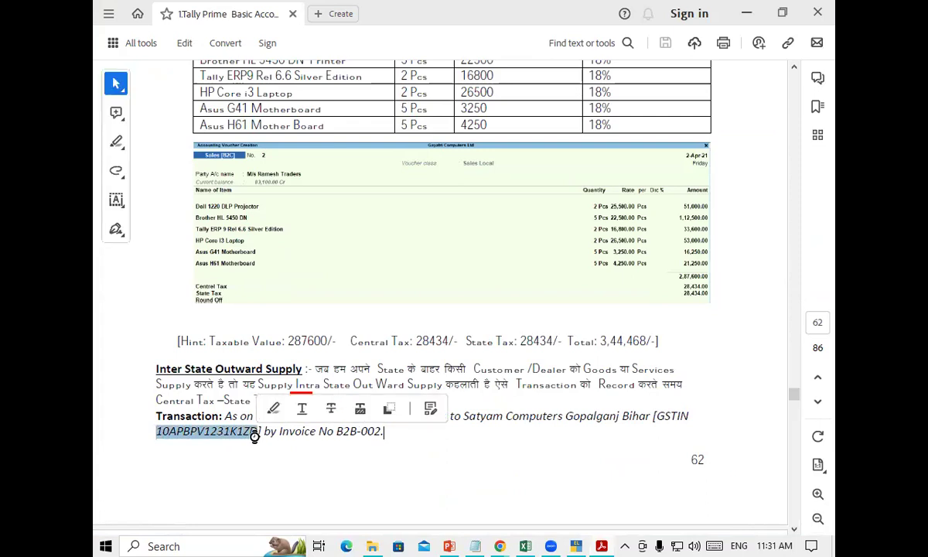
pyautogui.moveTo(595, 545)
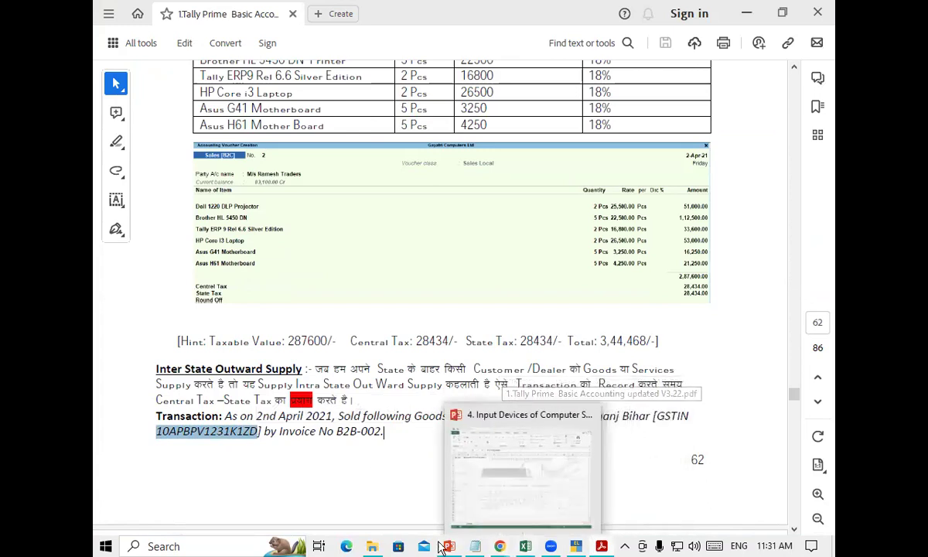
pyautogui.moveTo(553, 546)
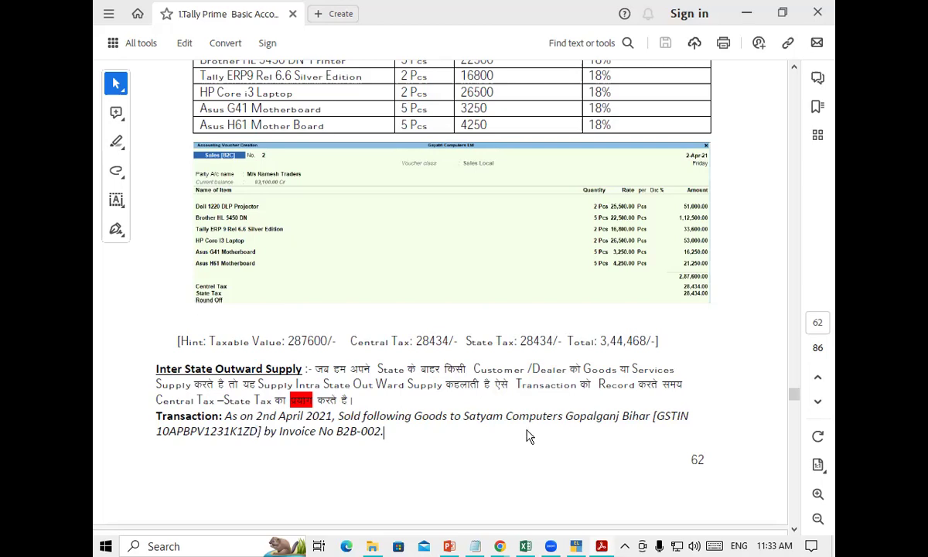
pyautogui.hotkey('alt', 'Tab')
pyautogui.hotkey('ctrl', 'v')
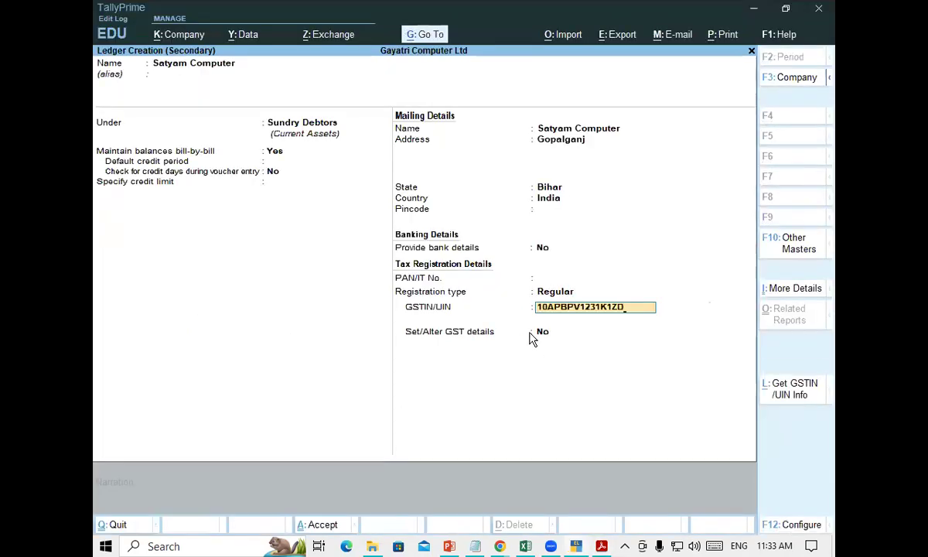
# Step: Save the new ledger as the voucher's party and accept the dispatch and party details without entering dispatch information
pyautogui.press('ctrl')
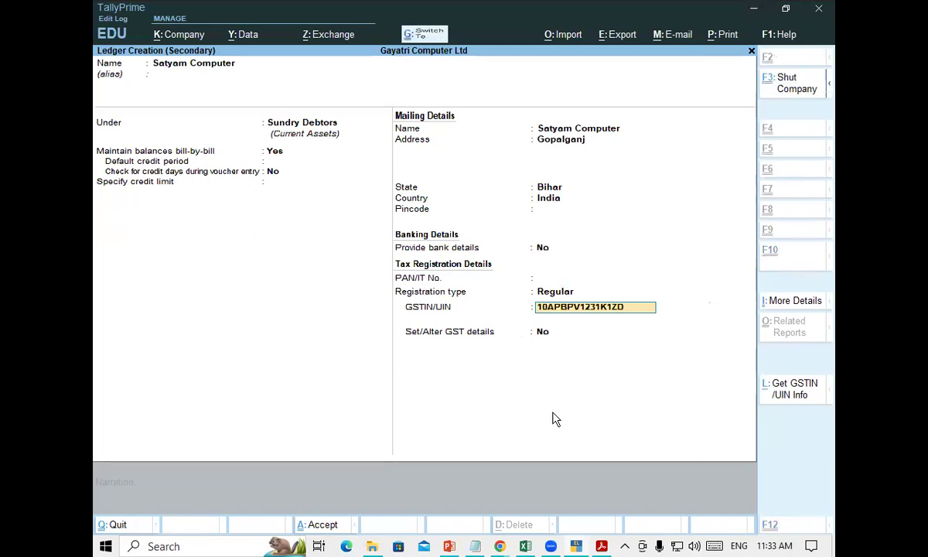
pyautogui.hotkey('ctrl', 'a')
pyautogui.press('Return')
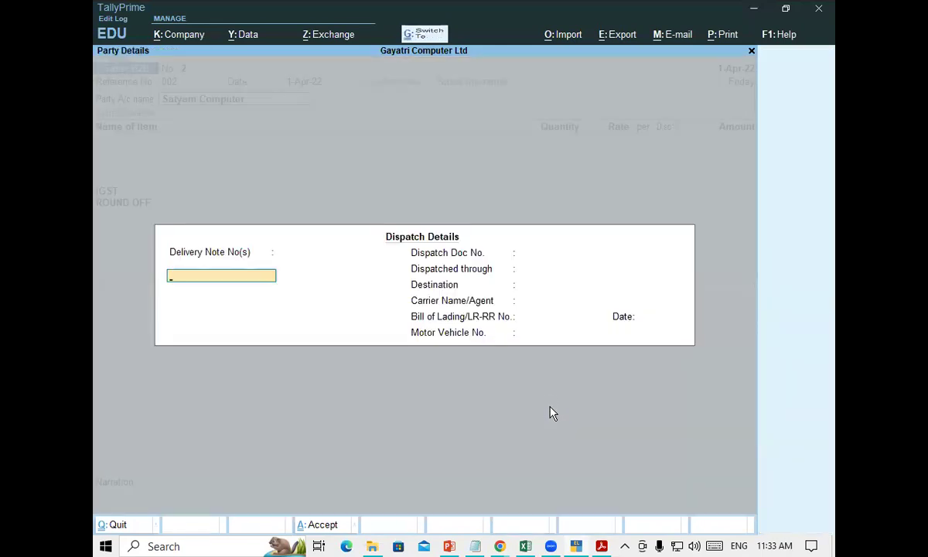
pyautogui.hotkey('ctrl', 'a')
pyautogui.hotkey('ctrl', 'a')
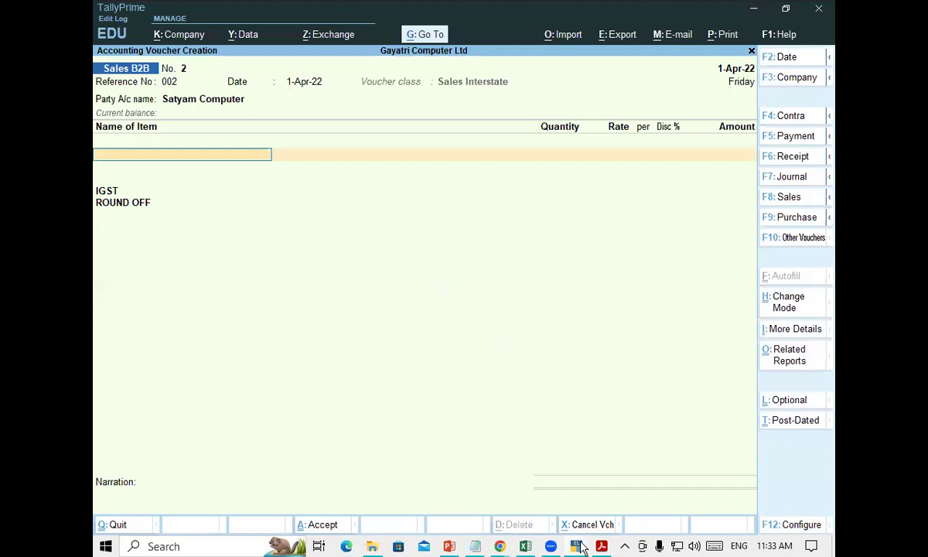
# Step: Switch to the PDF exercise and find the table of stock items, quantities and rates for the Satyam Computers sale
pyautogui.hotkey('alt', 'Tab')
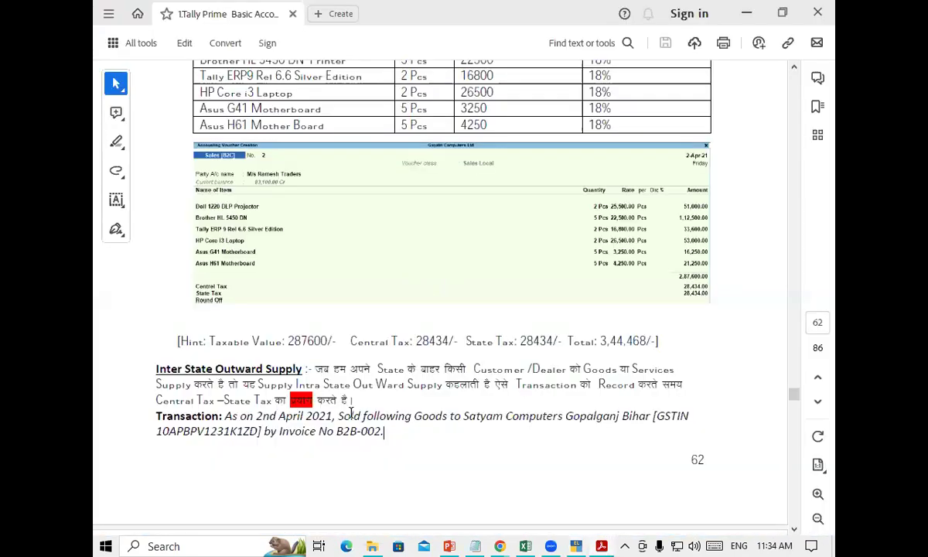
pyautogui.scroll(-10, 361, 419)
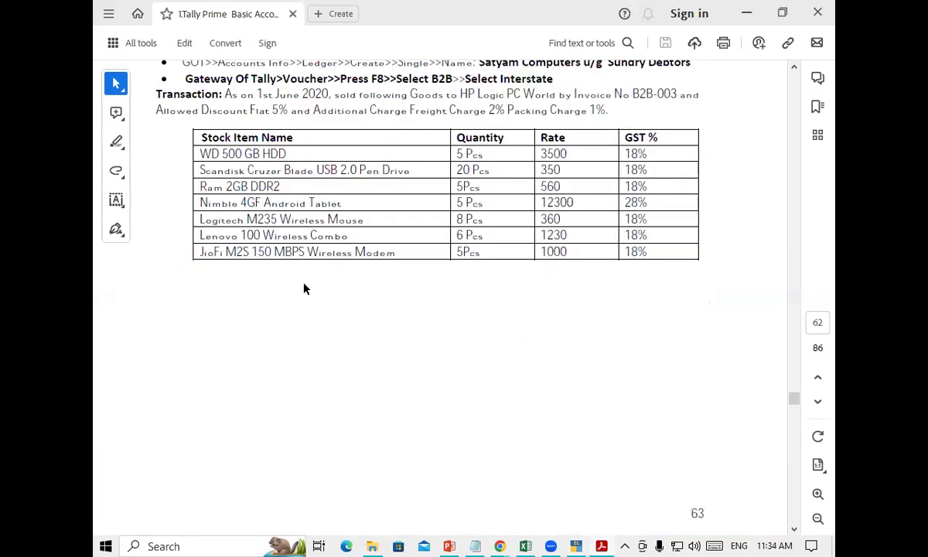
pyautogui.scroll(5, 296, 203)
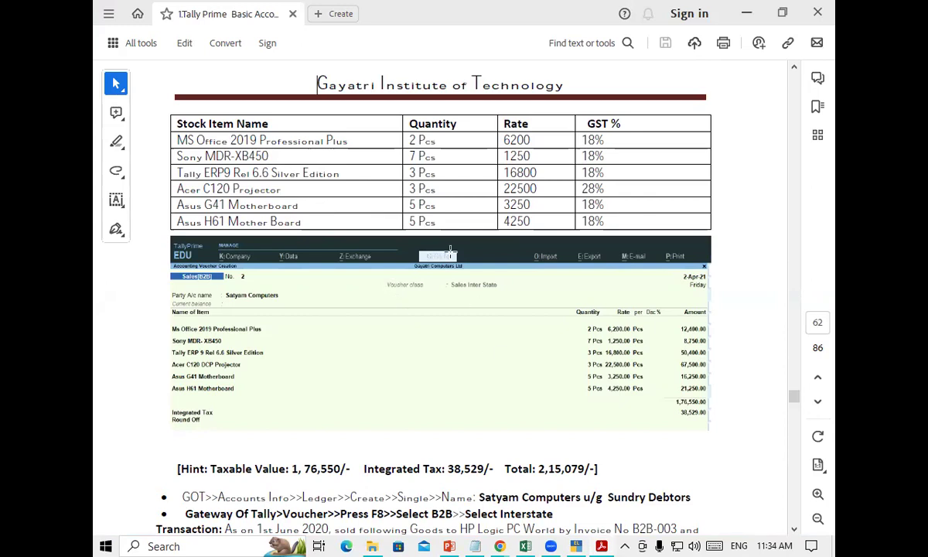
# Step: Return to TallyPrime and add MS Office 2019 Professional Plus to the voucher from the SHOP location, 2 PCS at a rate of 6,200
pyautogui.click(576, 546)
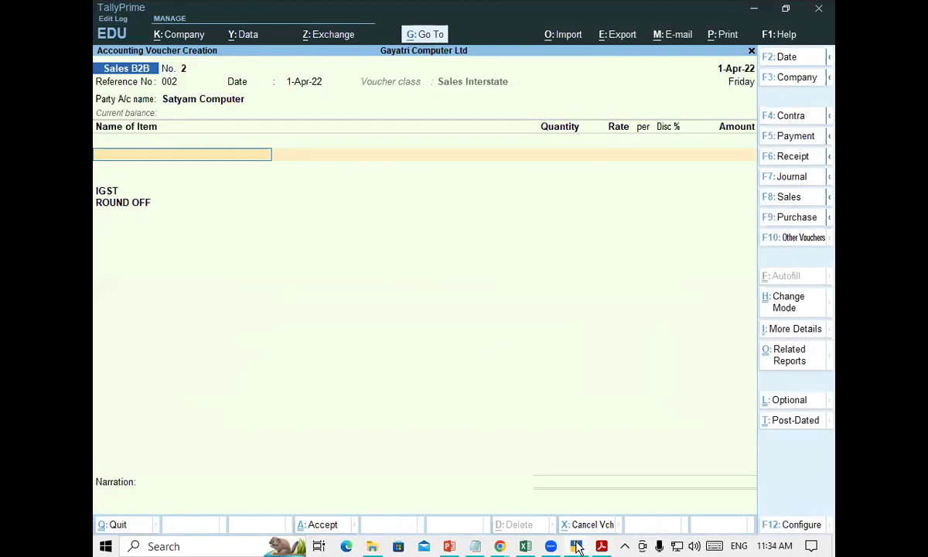
pyautogui.write('Ms')
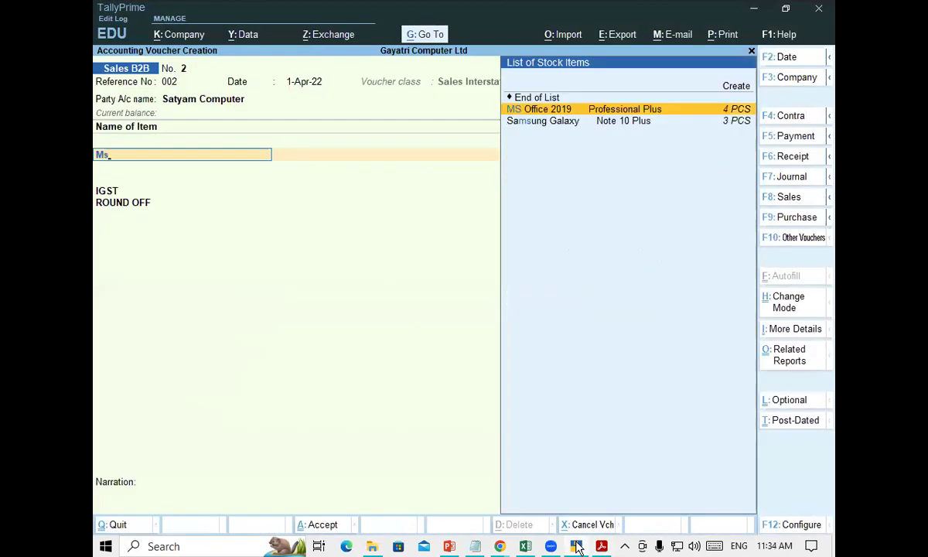
pyautogui.press('Return')
pyautogui.press('Return')
pyautogui.press('Return')
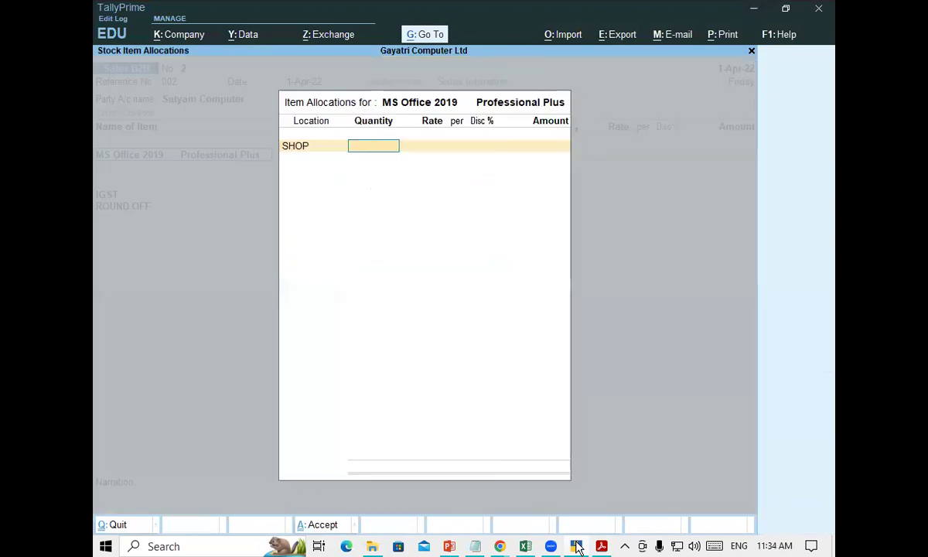
pyautogui.write('2')
pyautogui.press('Return')
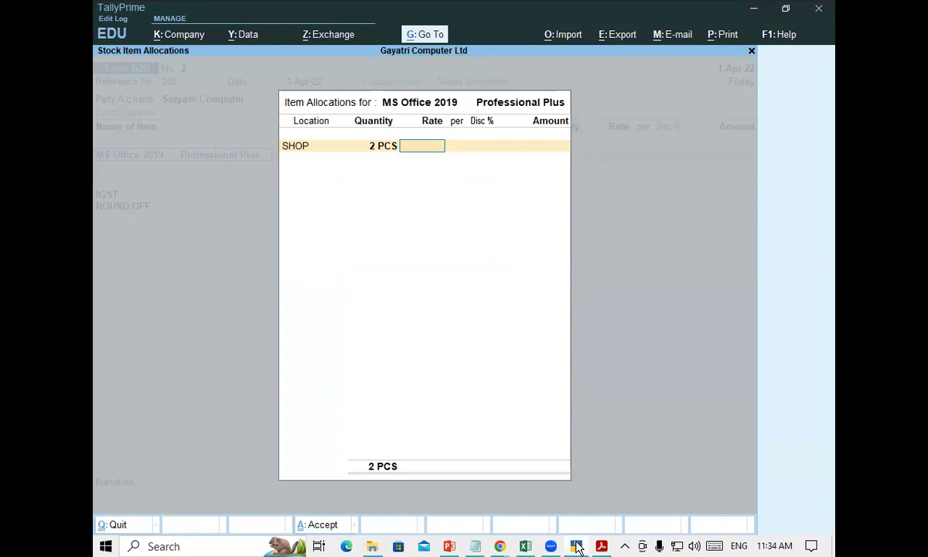
pyautogui.write('6200')
pyautogui.press('Return')
pyautogui.press('Return')
pyautogui.press('Return')
pyautogui.press('Return')
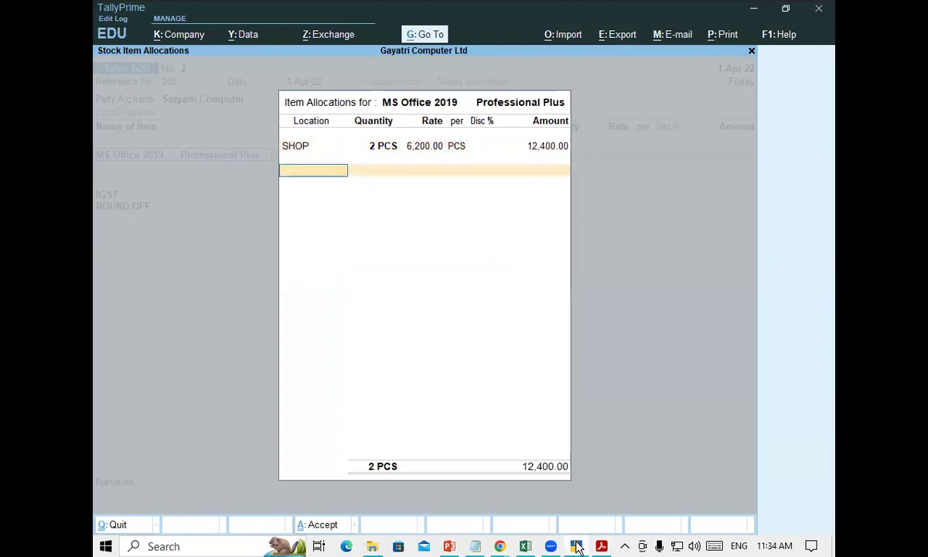
pyautogui.press('Return')
pyautogui.press('Return')
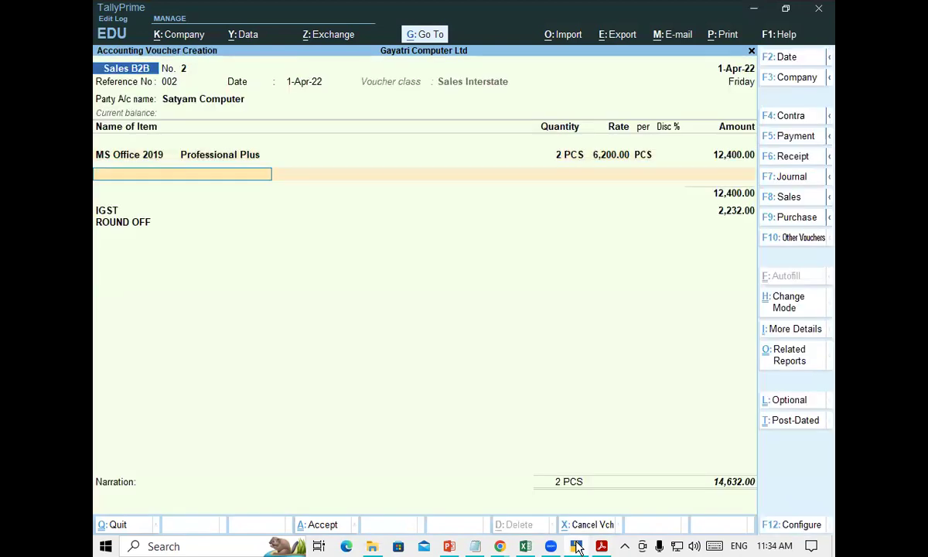
# Step: Add Sony MDR-XB450 as the second item from the SHOP location, 7 PCS at a rate of 1,250
pyautogui.write('Sony')
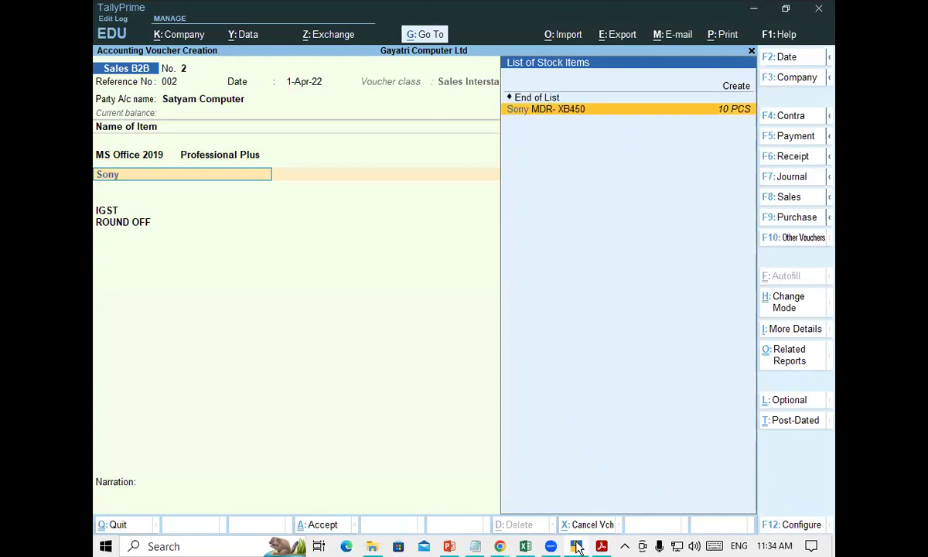
pyautogui.press('Return')
pyautogui.press('Return')
pyautogui.press('Return')
pyautogui.write('7')
pyautogui.press('Return')
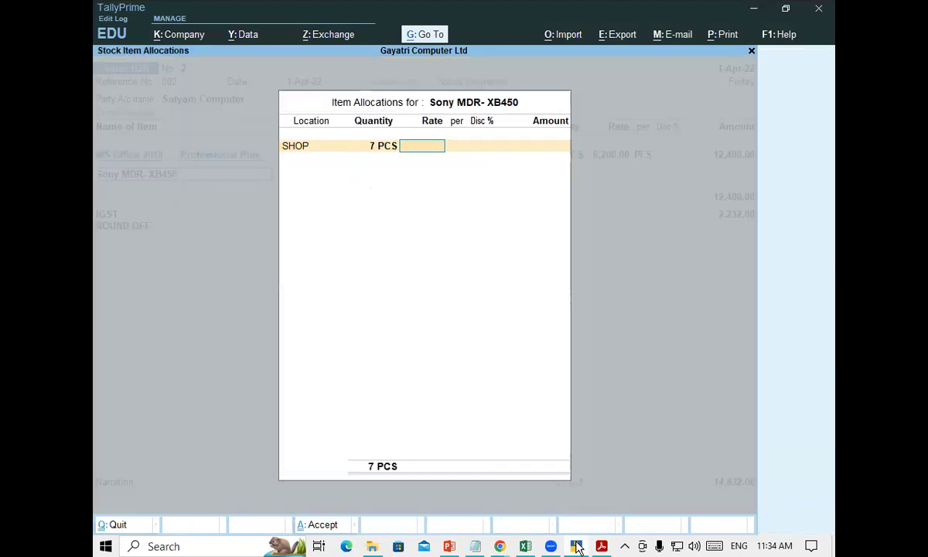
pyautogui.write('1,250')
pyautogui.press('Return')
pyautogui.press('Return')
pyautogui.press('Return')
pyautogui.press('Return')
pyautogui.press('Return')
pyautogui.press('Return')
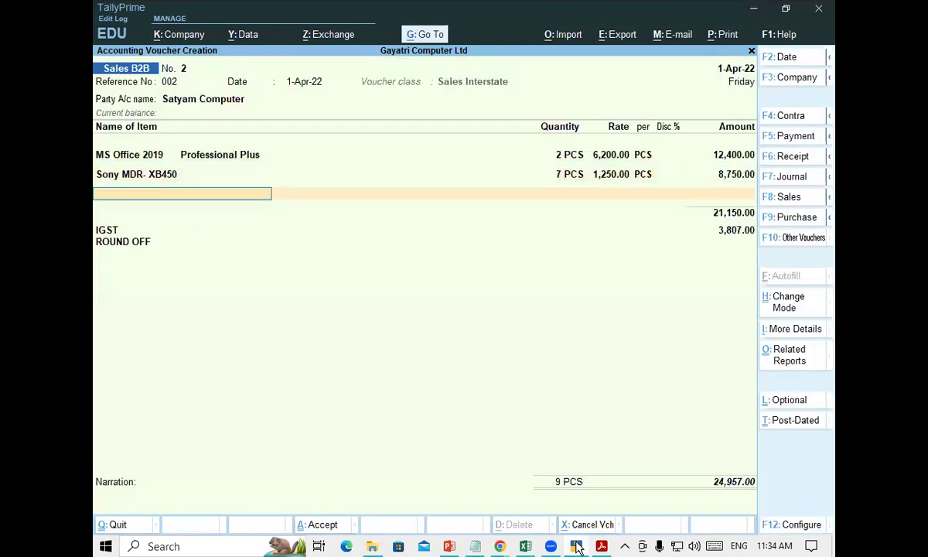
# Step: Add Tally ERP 9 Rel 6.6 Silver Edition from the SHOP location, 3 PCS, accepting the prefilled rate of 16,800
pyautogui.write('Ts')
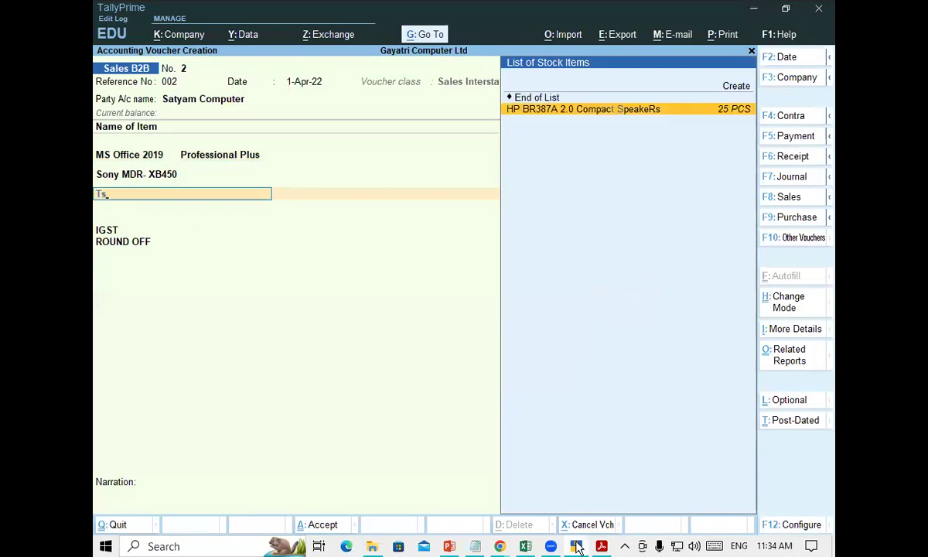
pyautogui.press('BackSpace')
pyautogui.press('BackSpace')
pyautogui.write('Ta')
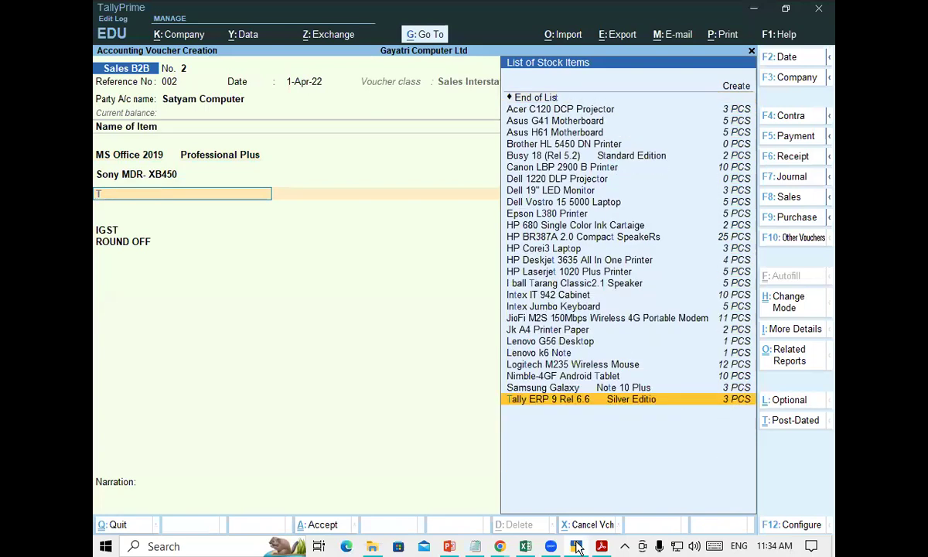
pyautogui.press('Return')
pyautogui.press('Return')
pyautogui.press('Return')
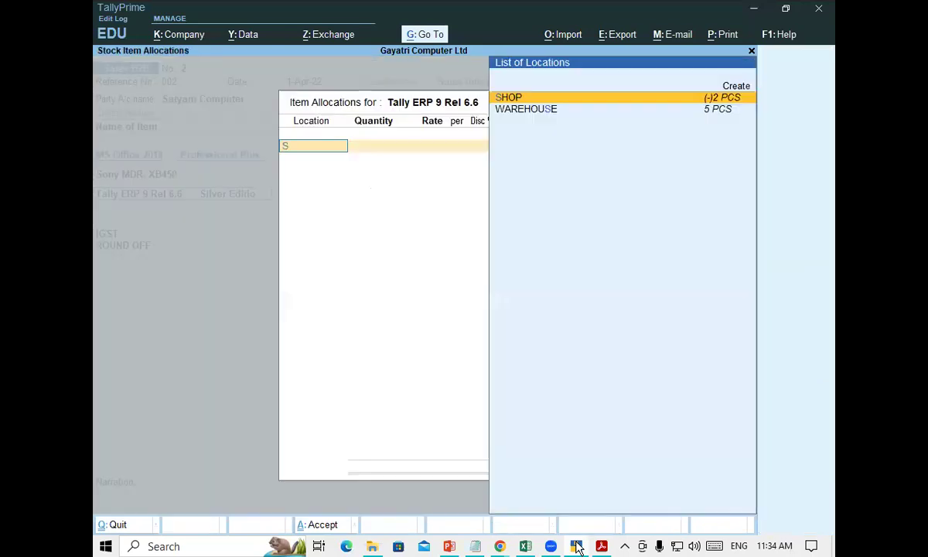
pyautogui.write('3')
pyautogui.press('Return')
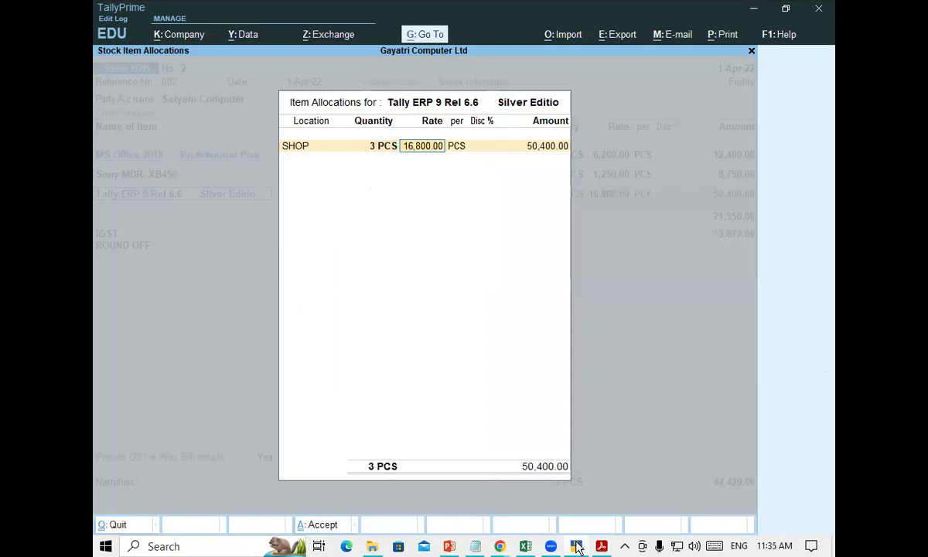
pyautogui.press('Return')
pyautogui.press('Return')
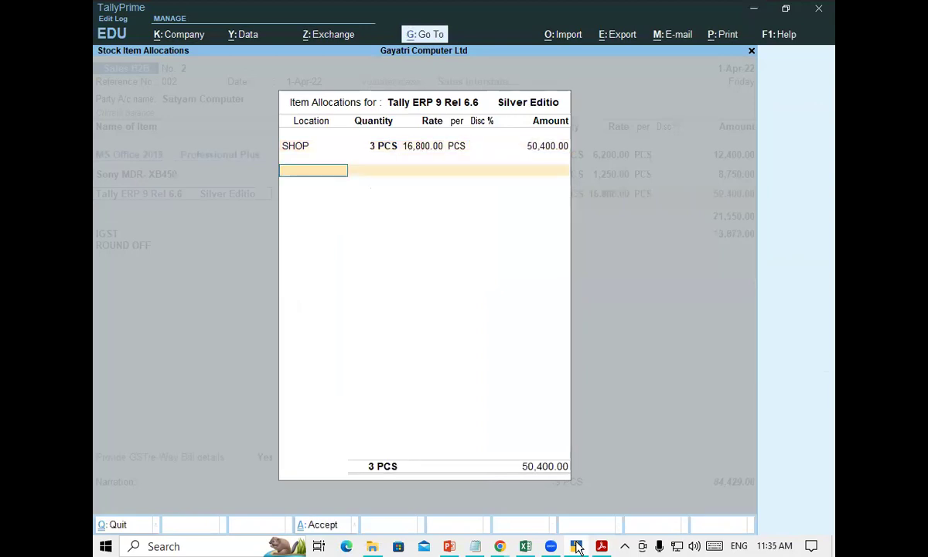
pyautogui.press('Return')
pyautogui.press('Return')
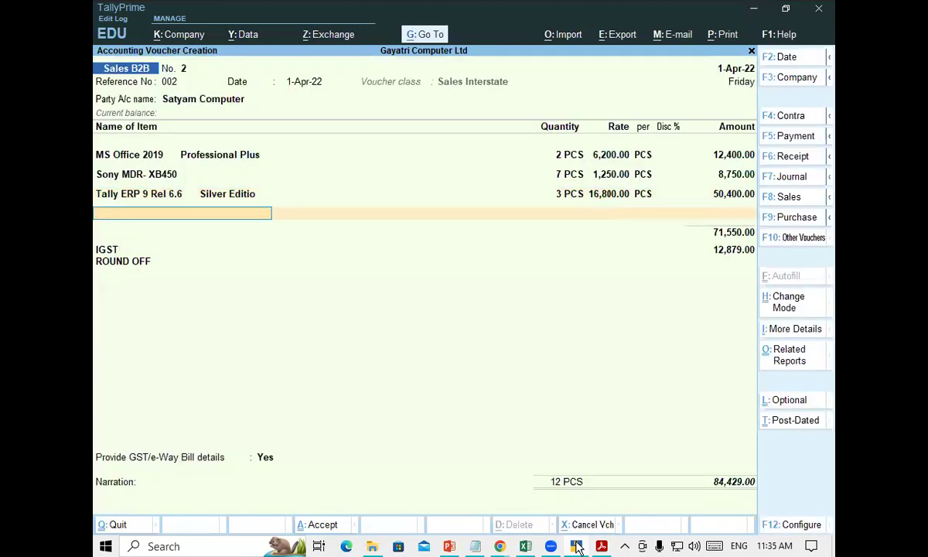
# Step: Add the Acer C120 DCP Projector from the SHOP location, 3 PCS at a rate of 22,500
pyautogui.write('ac')
pyautogui.press('Return')
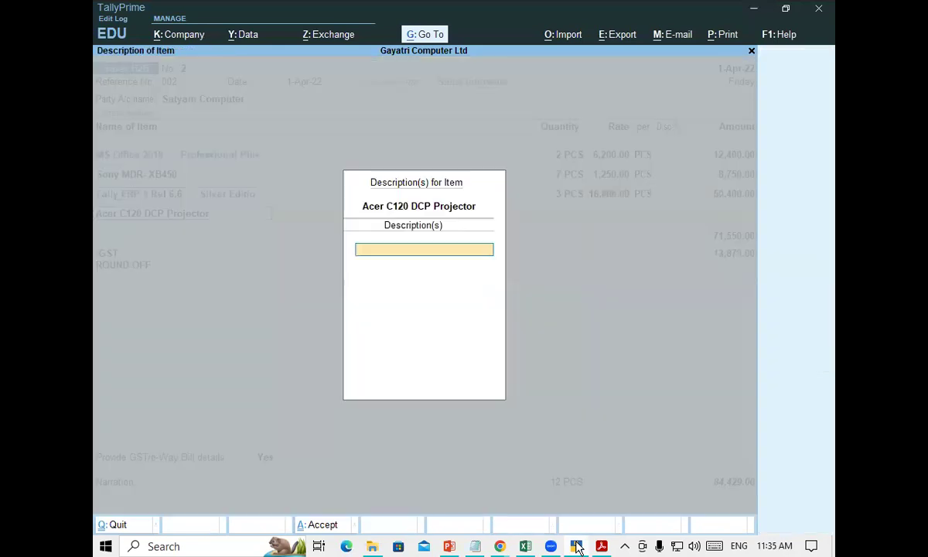
pyautogui.press('Return')
pyautogui.press('Return')
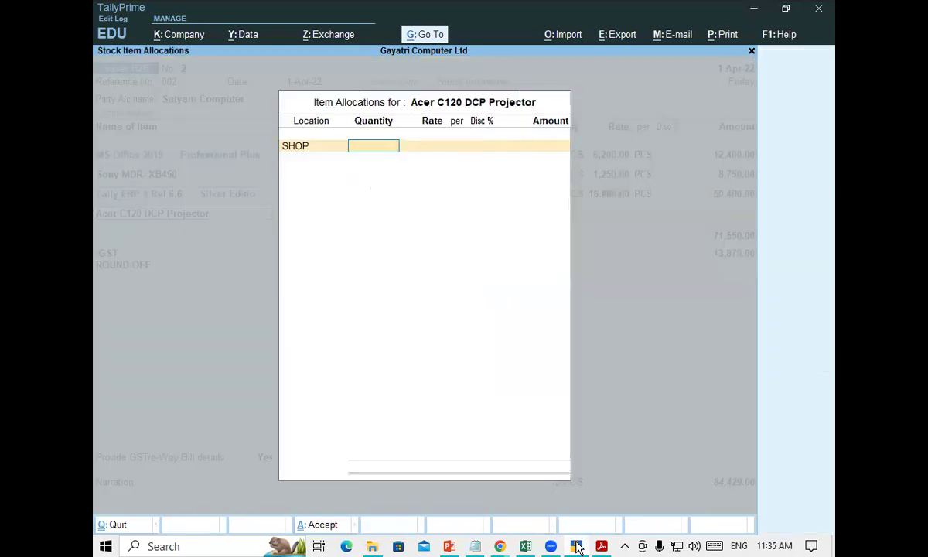
pyautogui.write('3')
pyautogui.press('Return')
pyautogui.press('Return')
pyautogui.write('22500')
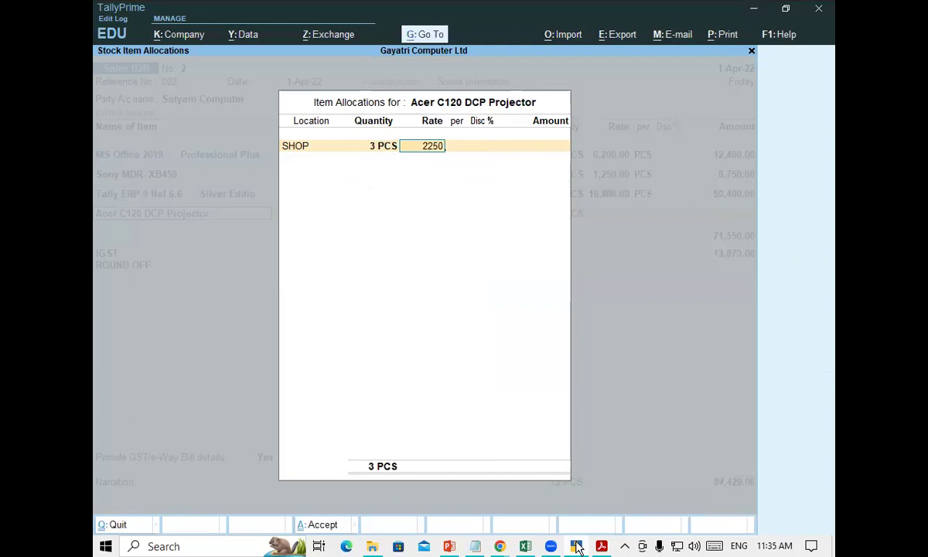
pyautogui.press('Return')
pyautogui.press('Return')
pyautogui.press('Return')
pyautogui.press('Return')
pyautogui.press('Return')
pyautogui.press('Return')
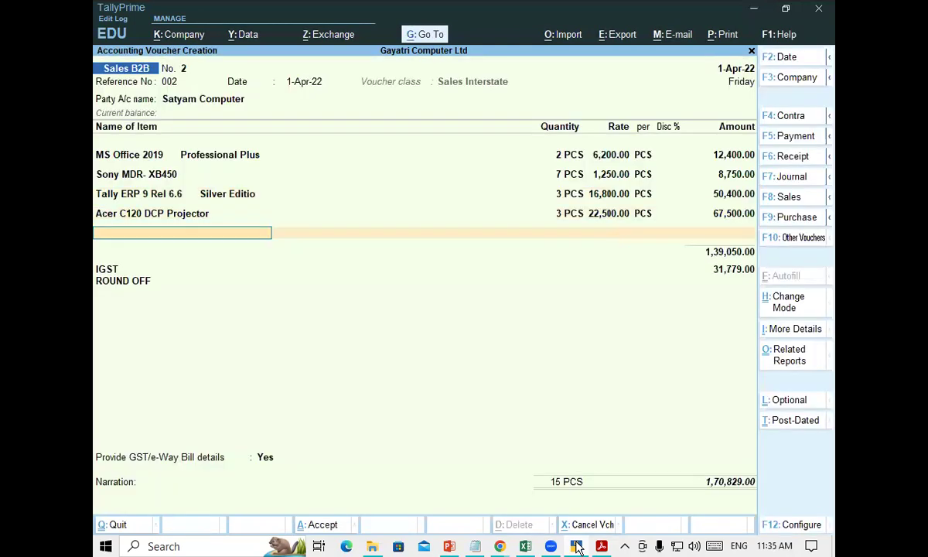
# Step: Add the Asus G41 Motherboard from the SHOP location, 5 PCS, accepting the prefilled rate of 3,250
pyautogui.write('Asu')
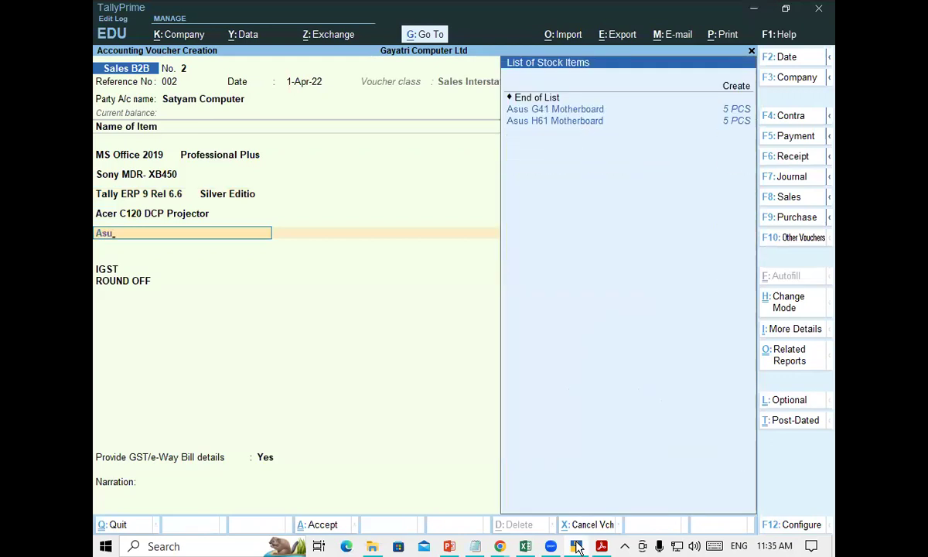
pyautogui.press('Down')
pyautogui.press('Return')
pyautogui.press('Return')
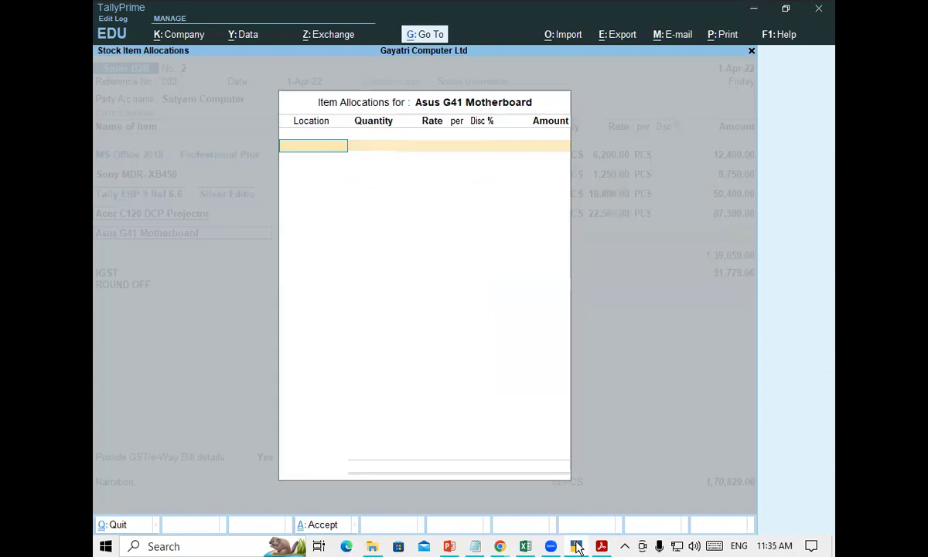
pyautogui.press('Return')
pyautogui.write('5')
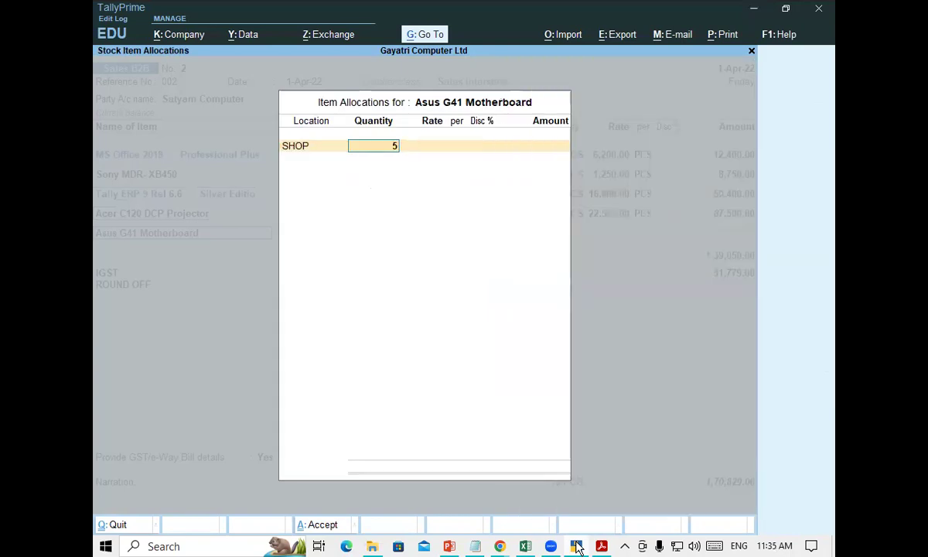
pyautogui.press('Return')
pyautogui.press('Return')
pyautogui.press('Return')
pyautogui.press('Return')
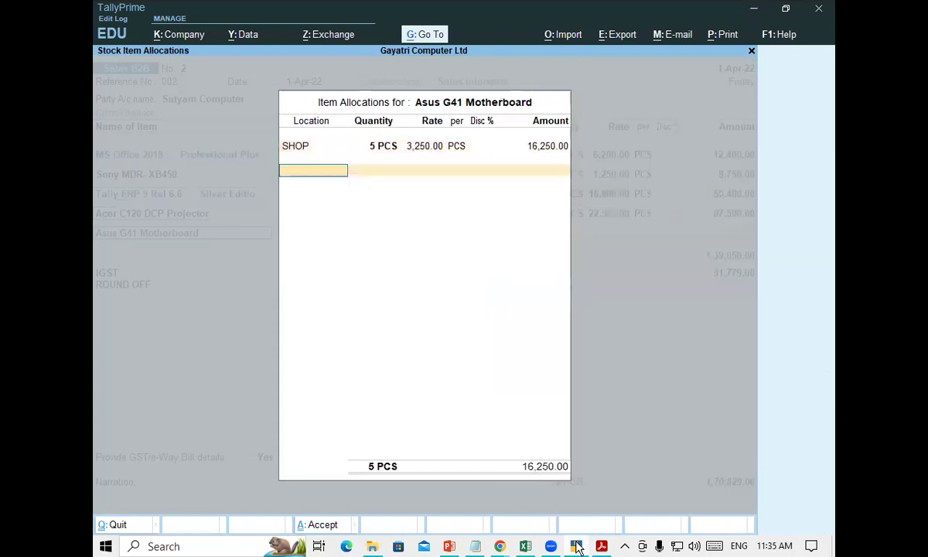
pyautogui.press('Return')
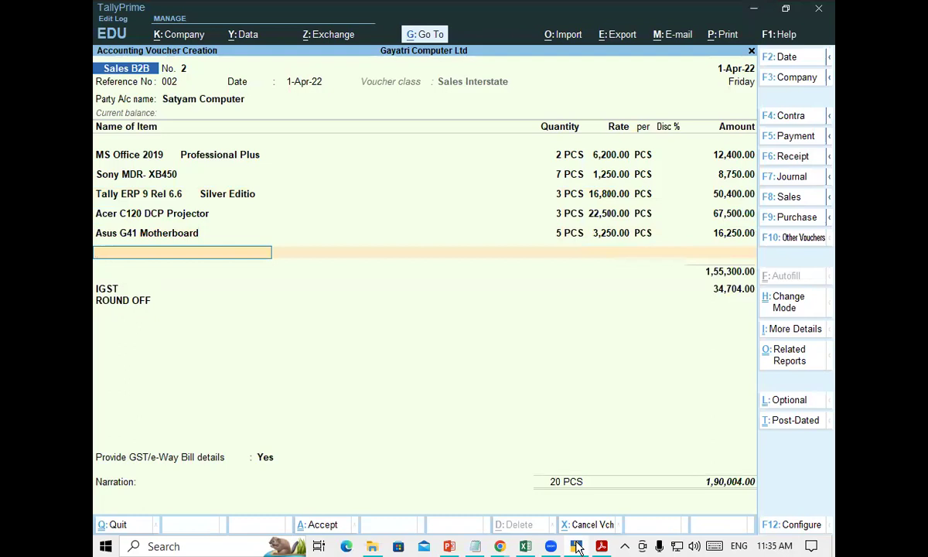
# Step: Add the Asus H61 Motherboard from SHOP, 5 PCS at the prefilled 4,250 rate, and end the item list
pyautogui.write('Asu')
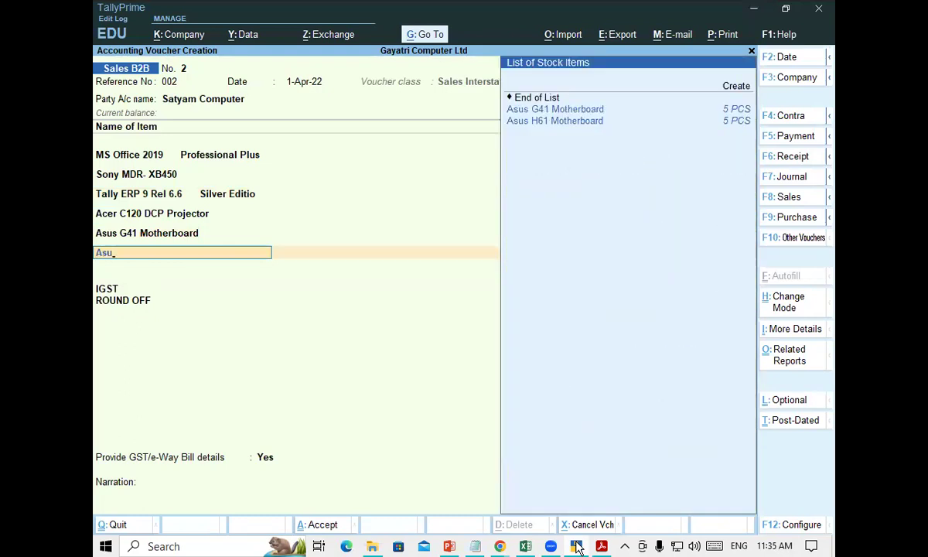
pyautogui.press('Down')
pyautogui.press('Down')
pyautogui.press('Return')
pyautogui.press('Return')
pyautogui.write('S')
pyautogui.press('Return')
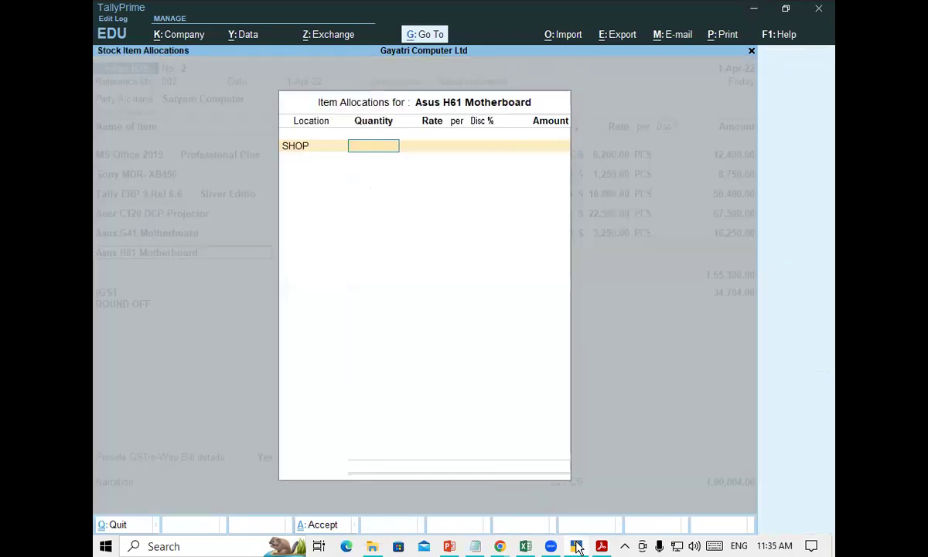
pyautogui.write('5')
pyautogui.press('Return')
pyautogui.press('Return')
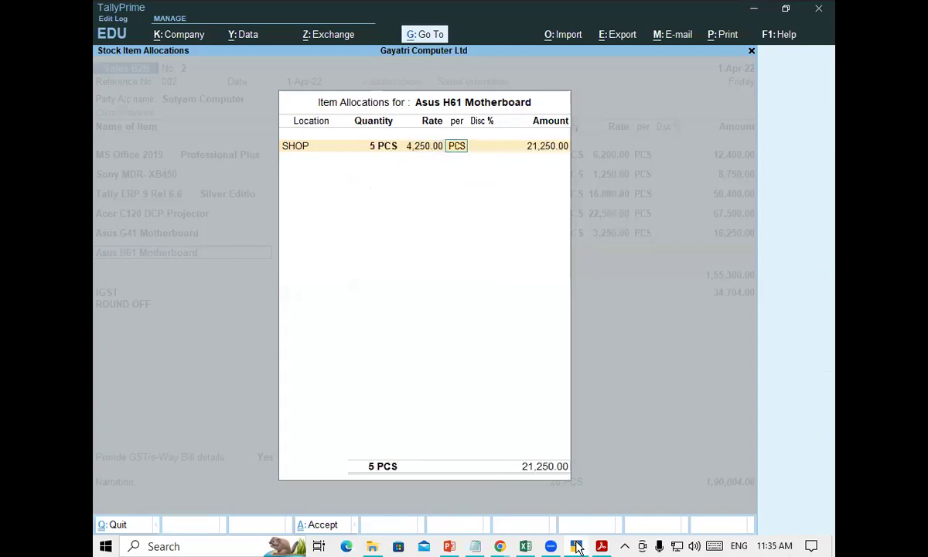
pyautogui.press('Return')
pyautogui.press('Return')
pyautogui.press('Return')
pyautogui.press('Return')
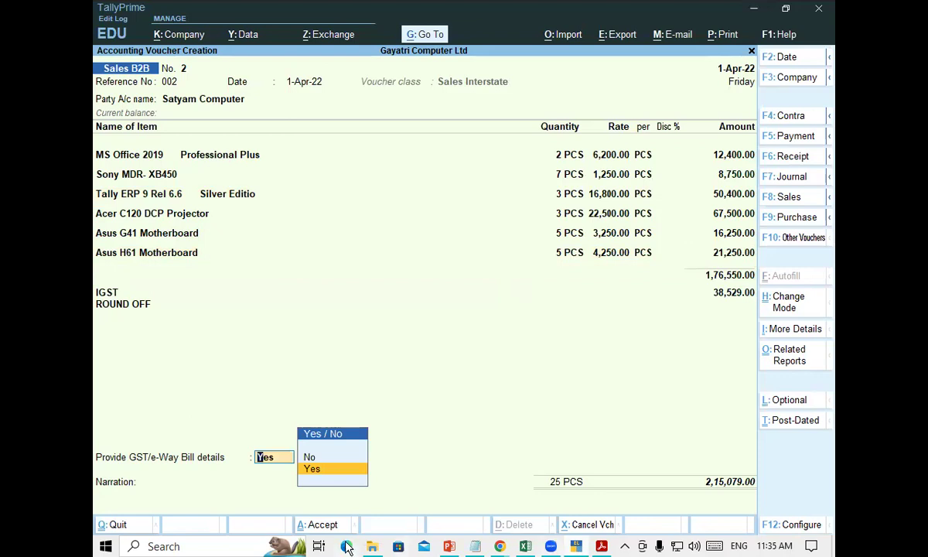
# Step: Switch to the PDF and check the voucher against the exercise's sample voucher and its taxable value, integrated tax and total hints
pyautogui.hotkey('alt', 'Tab')
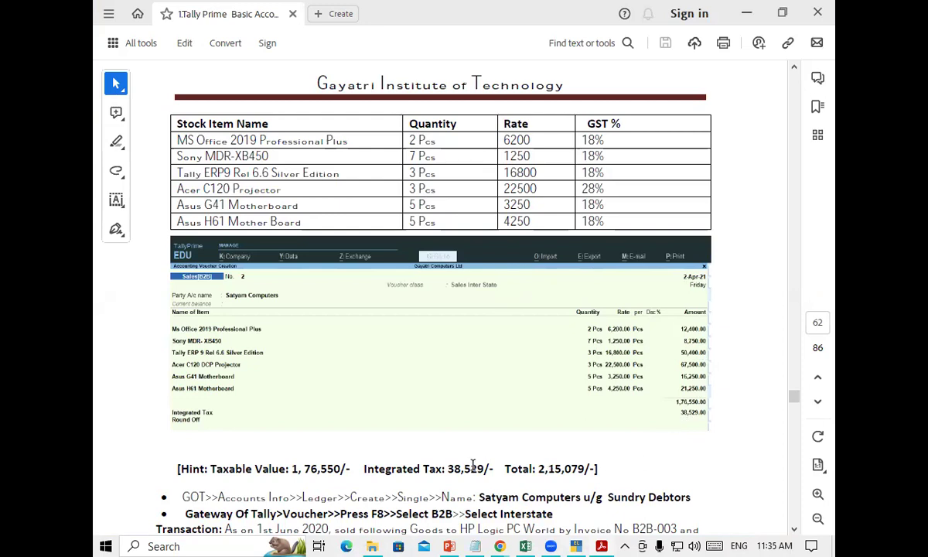
pyautogui.click(511, 359)
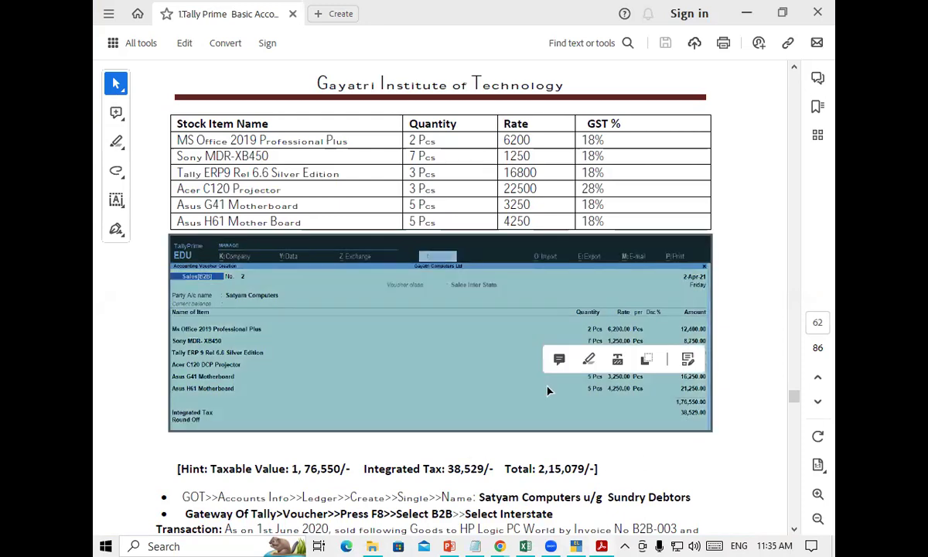
pyautogui.click(748, 448)
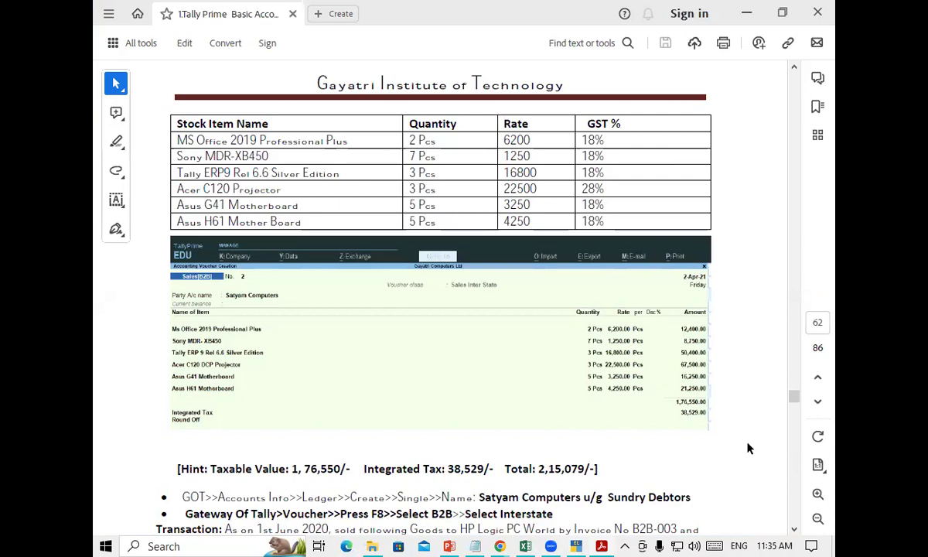
pyautogui.scroll(-3, 748, 448)
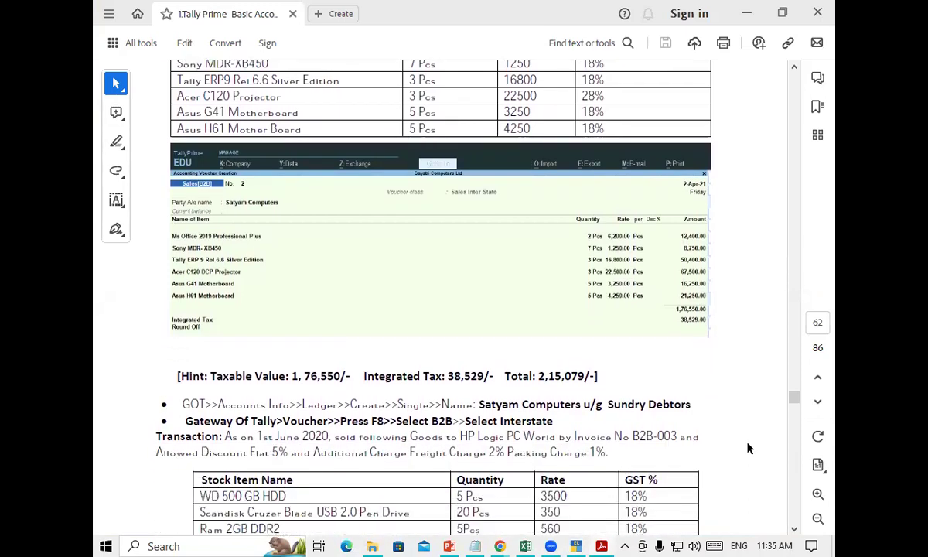
# Step: Return to TallyPrime, set Provide GST/e-Way Bill details to No, and save the voucher without sending details for e-Way Bill generation
pyautogui.scroll(-1, 747, 448)
pyautogui.scroll(-2, 747, 448)
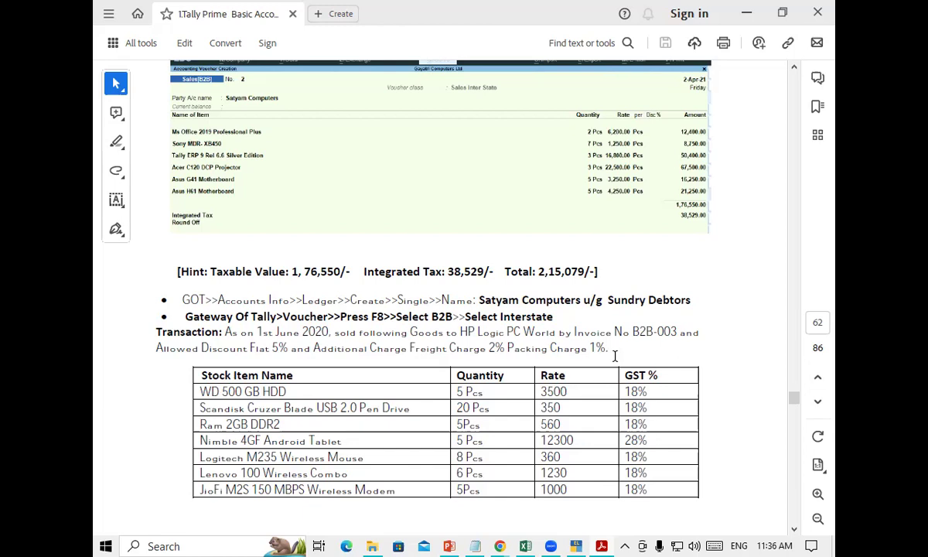
pyautogui.click(576, 546)
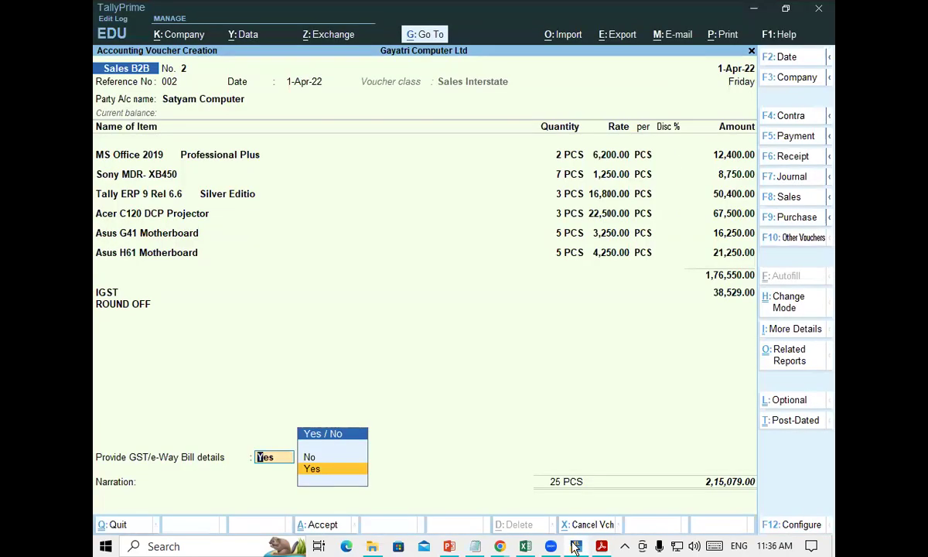
pyautogui.press('Up')
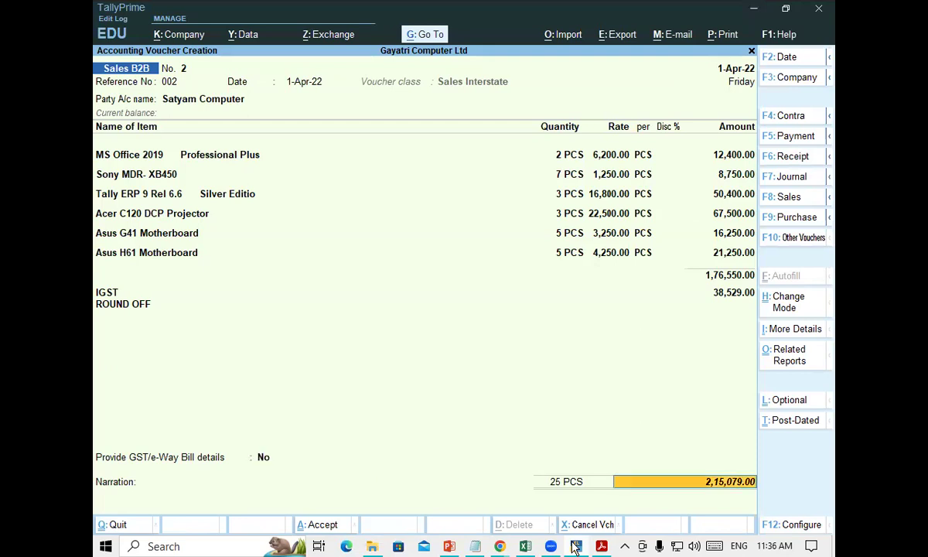
pyautogui.press('ctrl')
pyautogui.hotkey('ctrl', 'a')
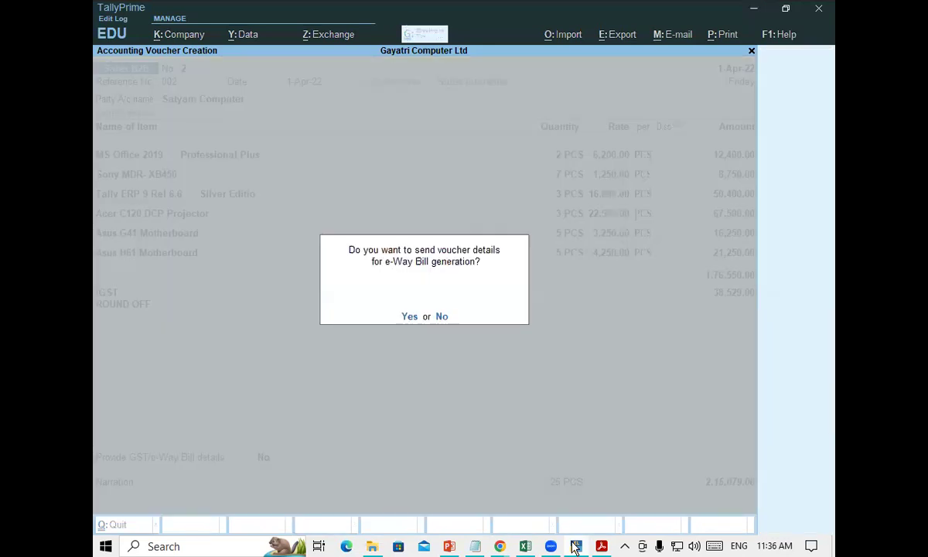
pyautogui.press('n')
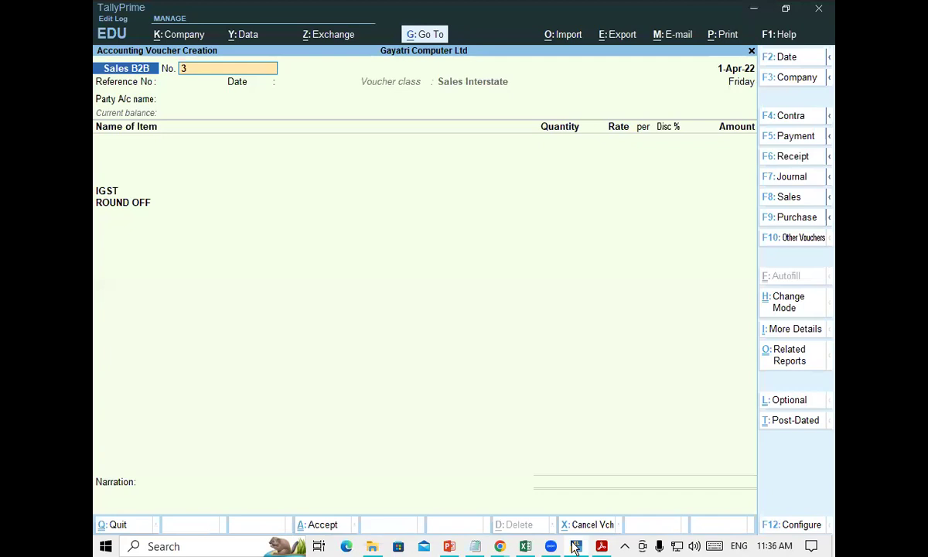
# Step: Set the new voucher's type to Sales B2B with the voucher class Not Applicable
pyautogui.press('F8')
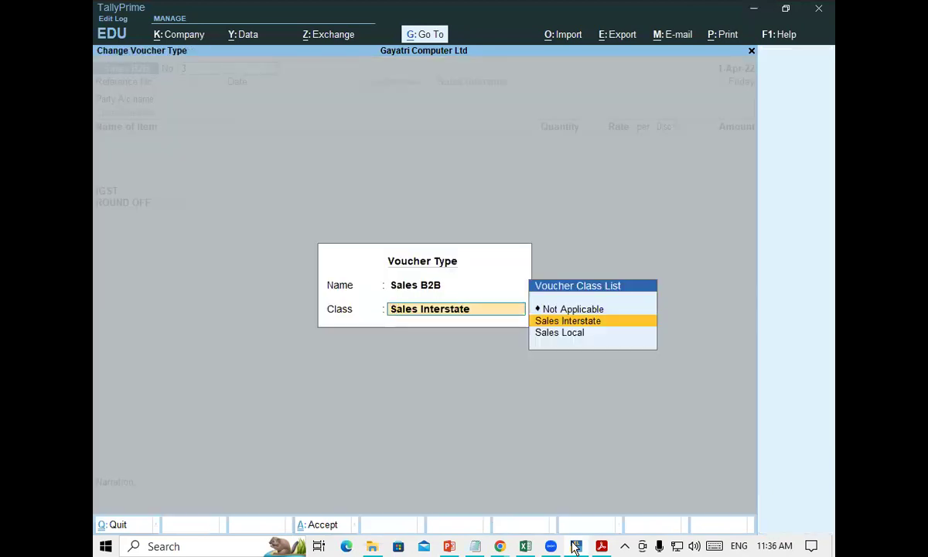
pyautogui.press('Up')
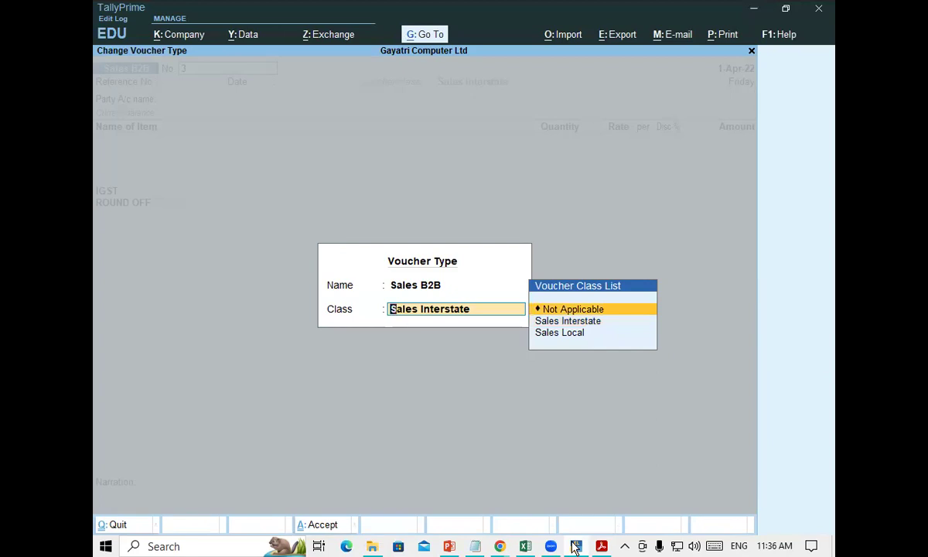
pyautogui.press('Return')
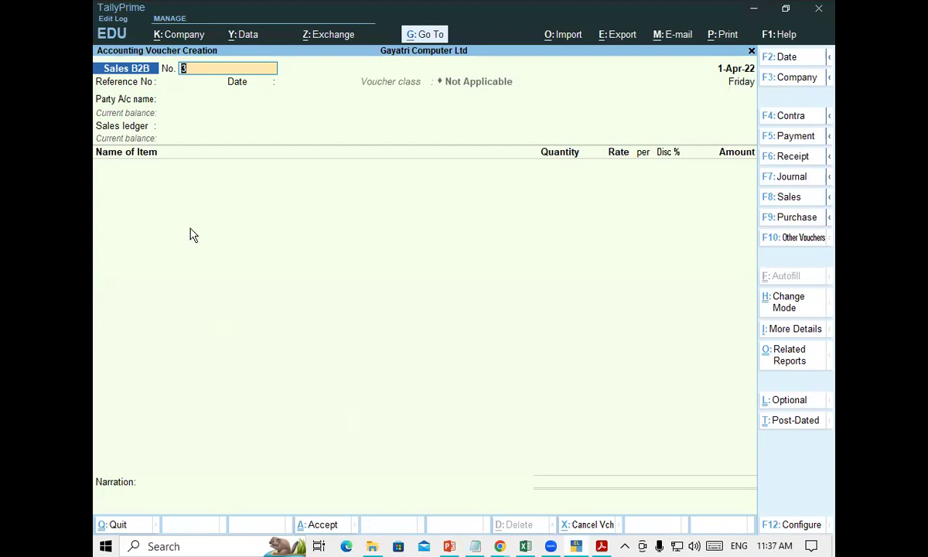
# Step: Enter reference number 003 for the voucher and keep the date 1-Apr-22
pyautogui.press('Return')
pyautogui.write('003')
pyautogui.press('Return')
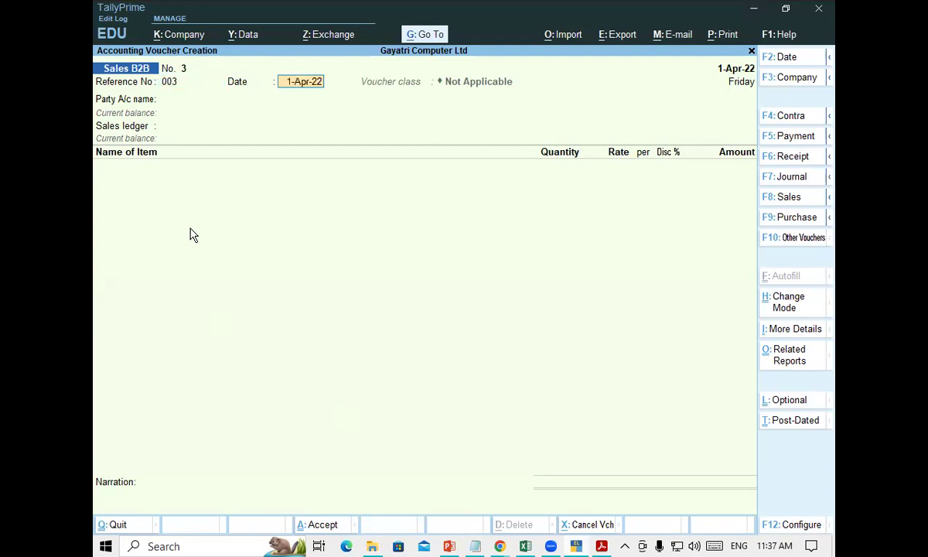
pyautogui.press('Return')
# Step: Choose HP Logic PC World as the party account, leaving the dispatch details blank and accepting the default party details
pyautogui.write('Hp')
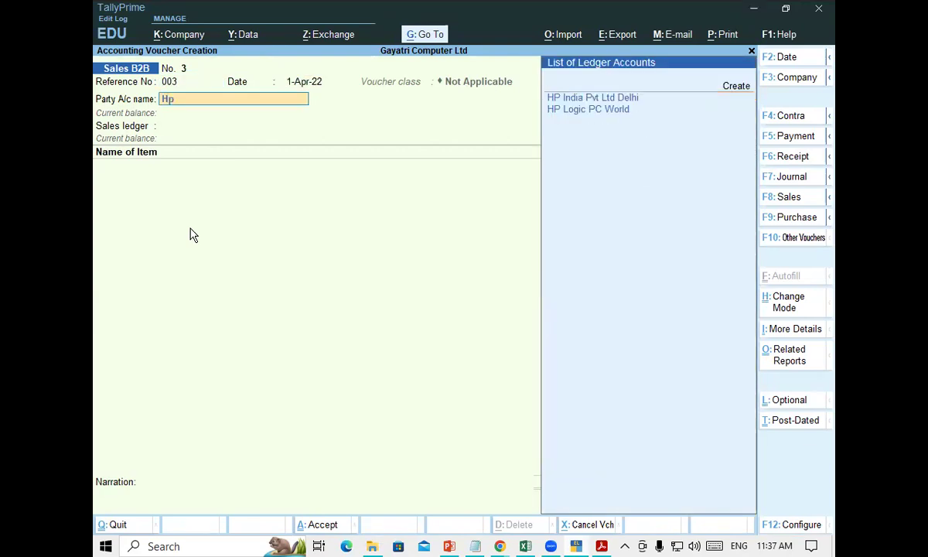
pyautogui.press('Down')
pyautogui.press('Return')
pyautogui.press('Return')
pyautogui.press('Return')
pyautogui.press('Return')
pyautogui.press('Return')
pyautogui.press('Return')
pyautogui.press('Return')
pyautogui.press('Return')
pyautogui.press('Return')
pyautogui.press('Return')
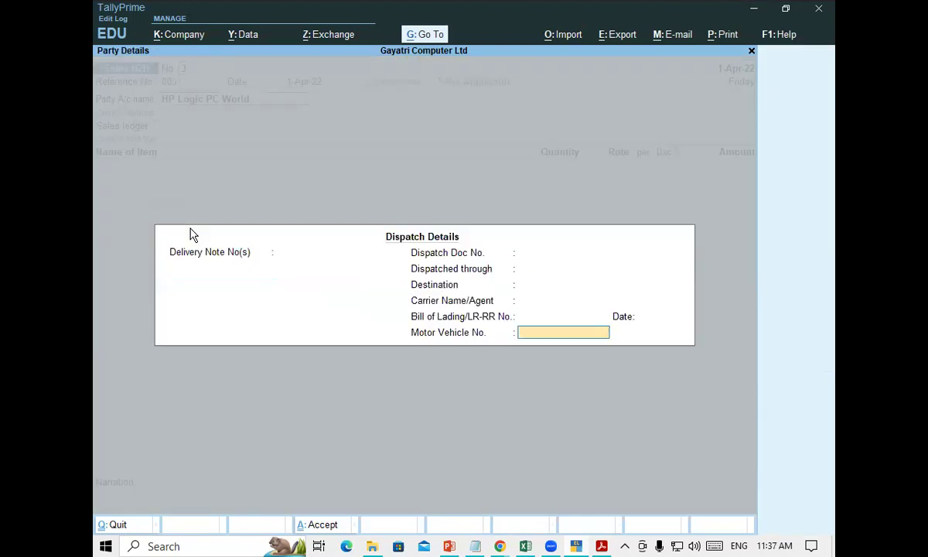
pyautogui.press('Return')
pyautogui.press('Return')
pyautogui.press('Return')
pyautogui.press('Return')
pyautogui.press('Return')
pyautogui.press('Return')
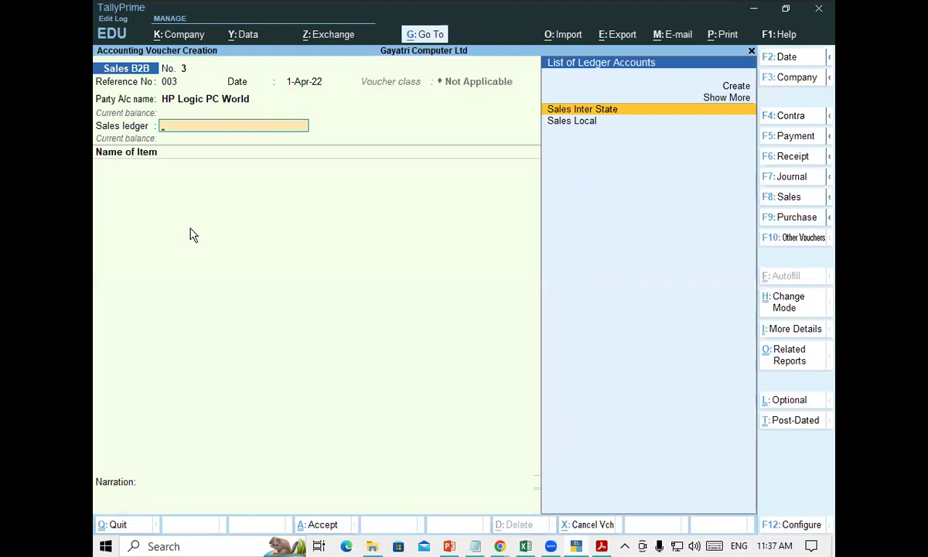
# Step: Select Sales Local as the sales ledger and leave the tax classification blank
pyautogui.press('Down')
pyautogui.press('Return')
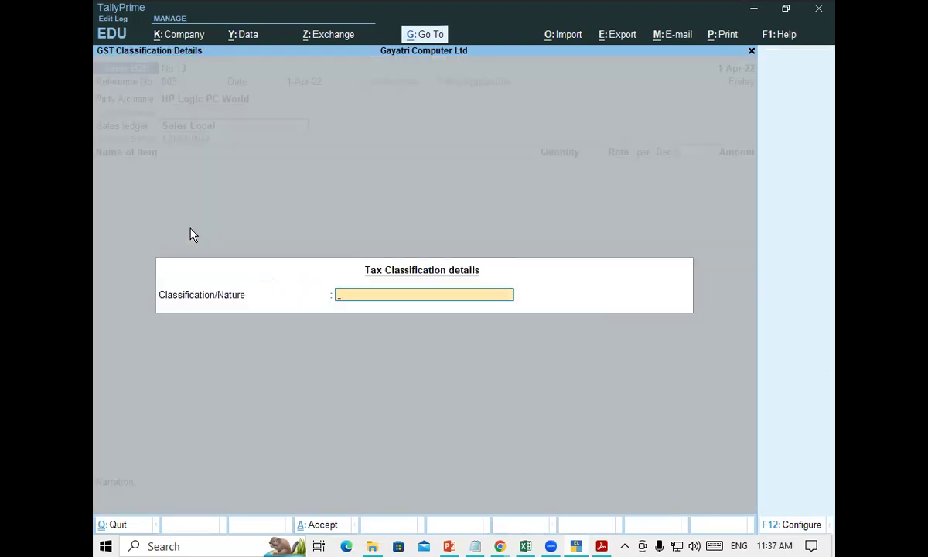
pyautogui.press('Return')
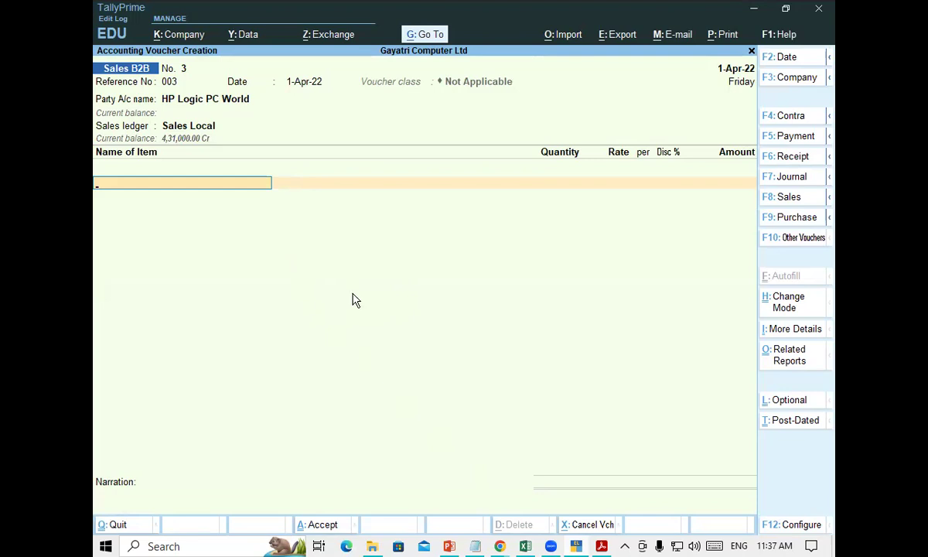
# Step: Add the WD HDD 500 GB from the SHOP location, 5 PCS at a rate of 3,500
pyautogui.write('w')
pyautogui.press('Return')
pyautogui.press('Return')
pyautogui.press('Return')
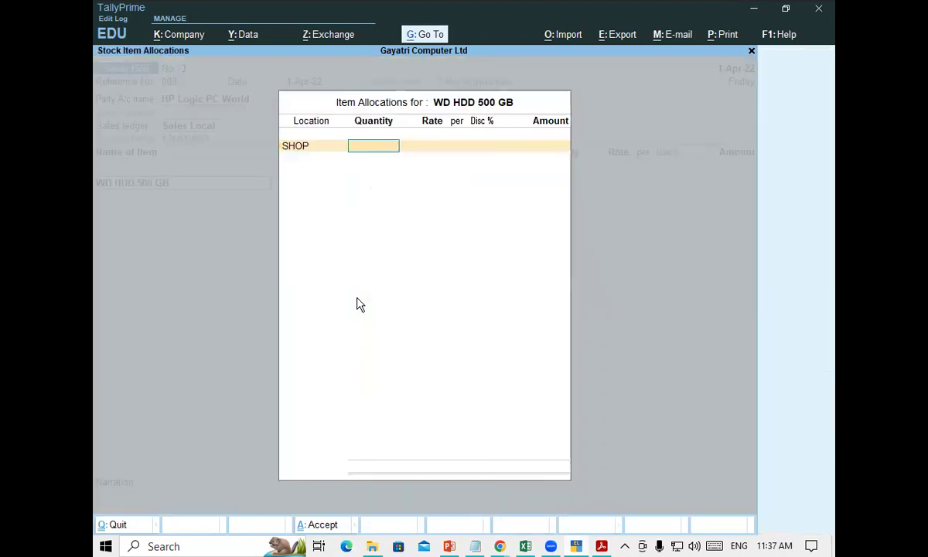
pyautogui.write('5')
pyautogui.press('Return')
pyautogui.press('Return')
pyautogui.write('3,500')
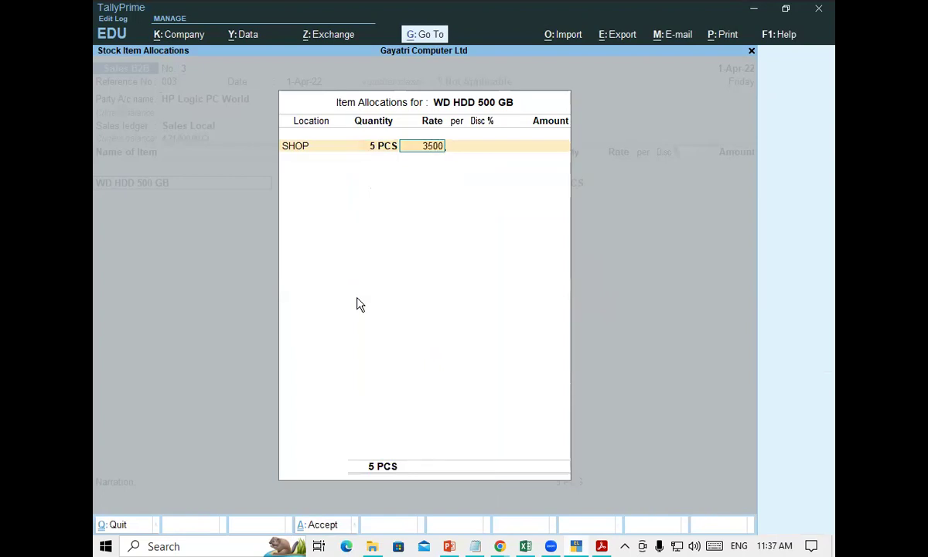
pyautogui.press('Return')
pyautogui.press('Return')
pyautogui.press('Return')
pyautogui.press('Return')
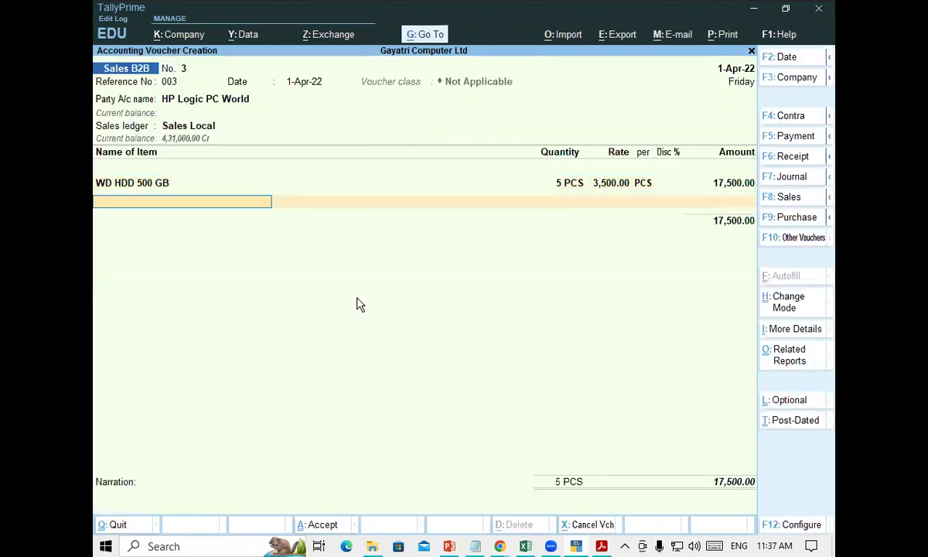
# Step: Add the SanDisk Cruzer Blade 16GB USB 2.0 Pen Drive from the SHOP location, 20 PCS at a rate of 350
pyautogui.write('Sc')
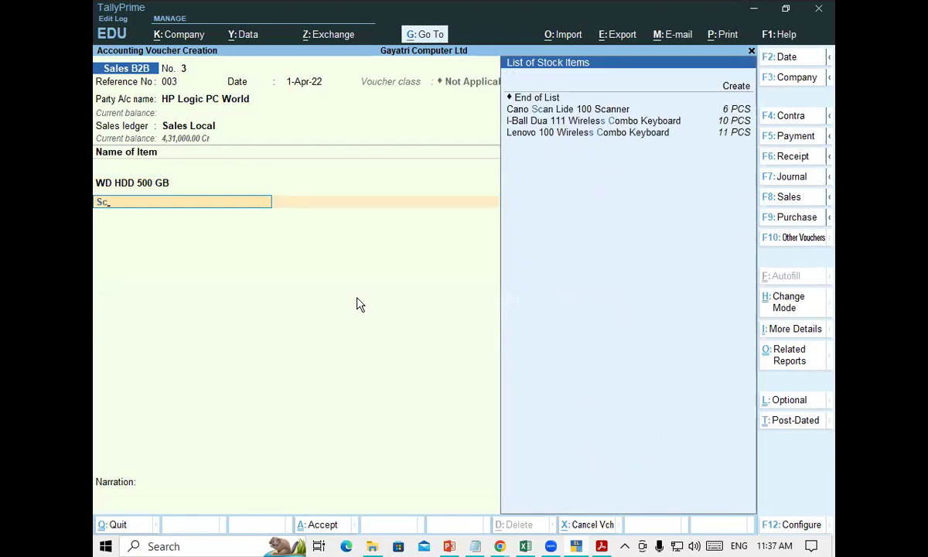
pyautogui.press('BackSpace')
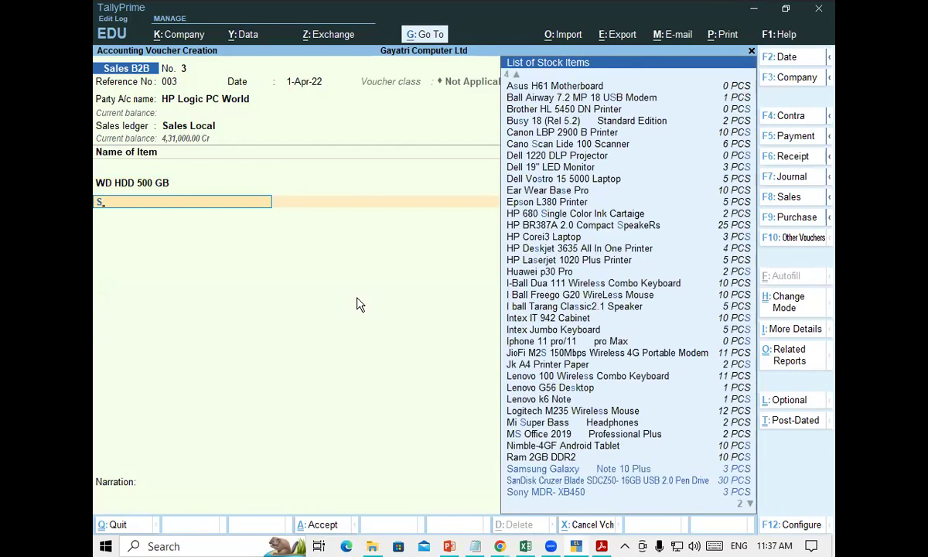
pyautogui.press('Down')
pyautogui.press('Return')
pyautogui.press('Return')
pyautogui.write('S')
pyautogui.press('Return')
pyautogui.write('20')
pyautogui.press('Return')
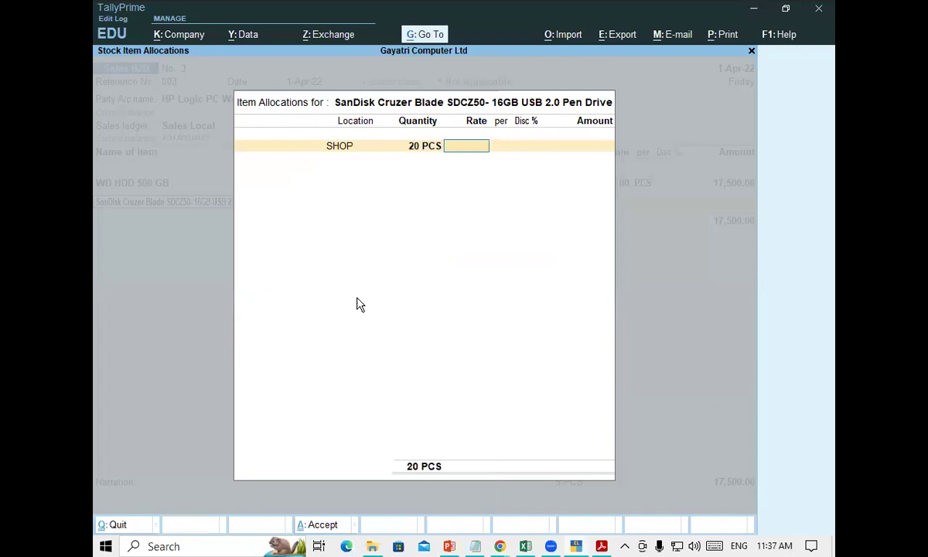
pyautogui.write('350')
pyautogui.press('Return')
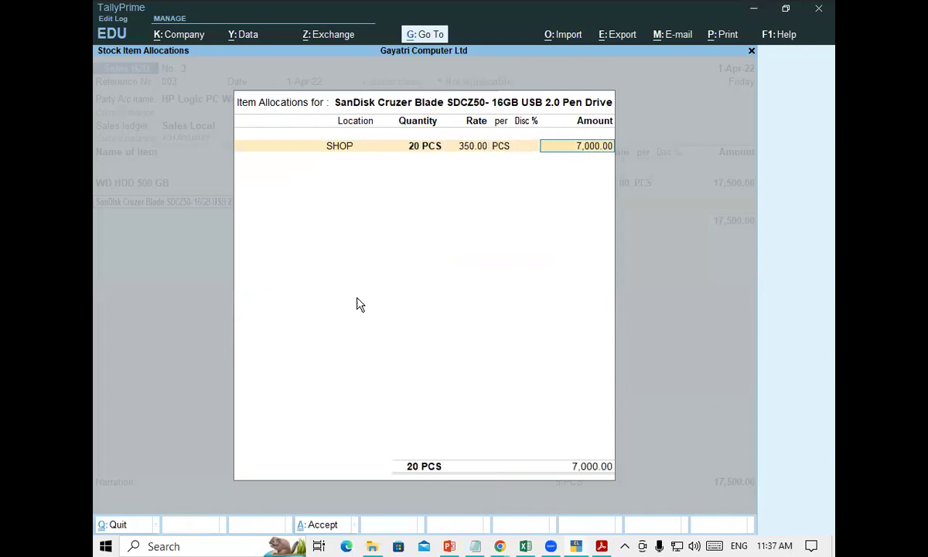
pyautogui.press('Return')
pyautogui.press('Return')
pyautogui.press('Return')
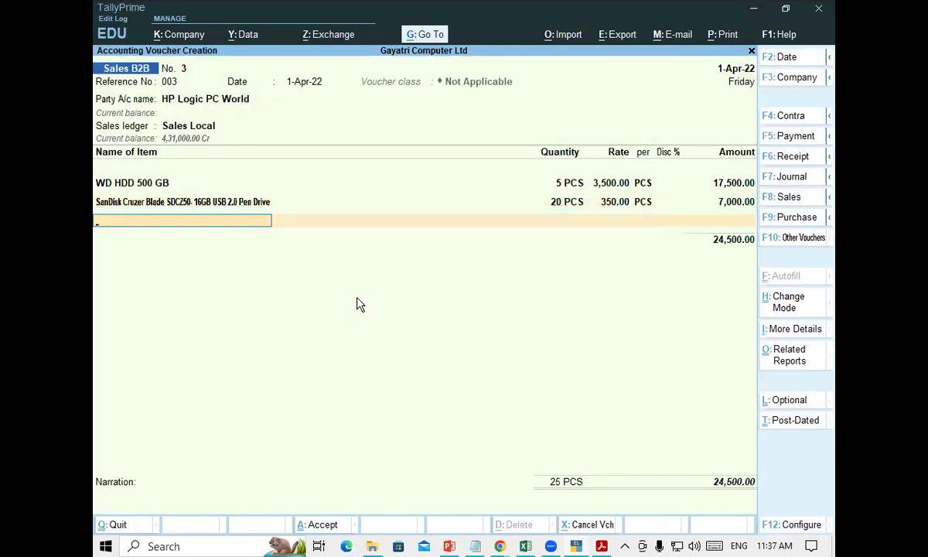
# Step: Add the Ram 2GB DDR2 from the SHOP location, 5 PCS at a rate of 560
pyautogui.write('R')
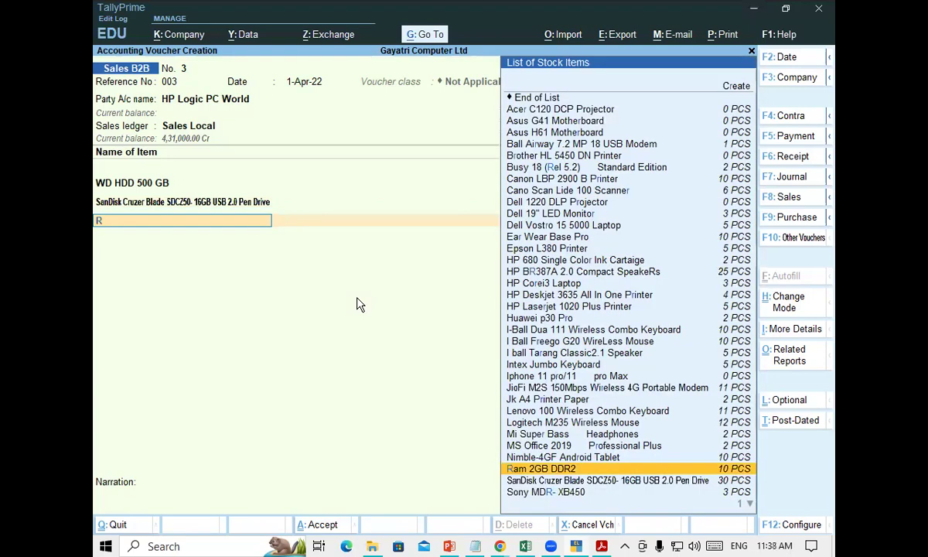
pyautogui.press('Return')
pyautogui.press('Return')
pyautogui.press('Return')
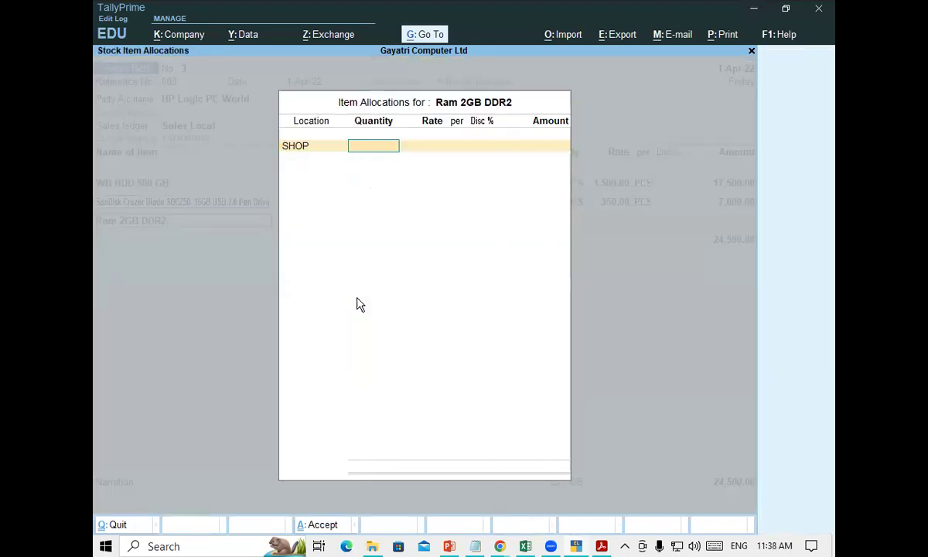
pyautogui.write('5')
pyautogui.press('Return')
pyautogui.press('Return')
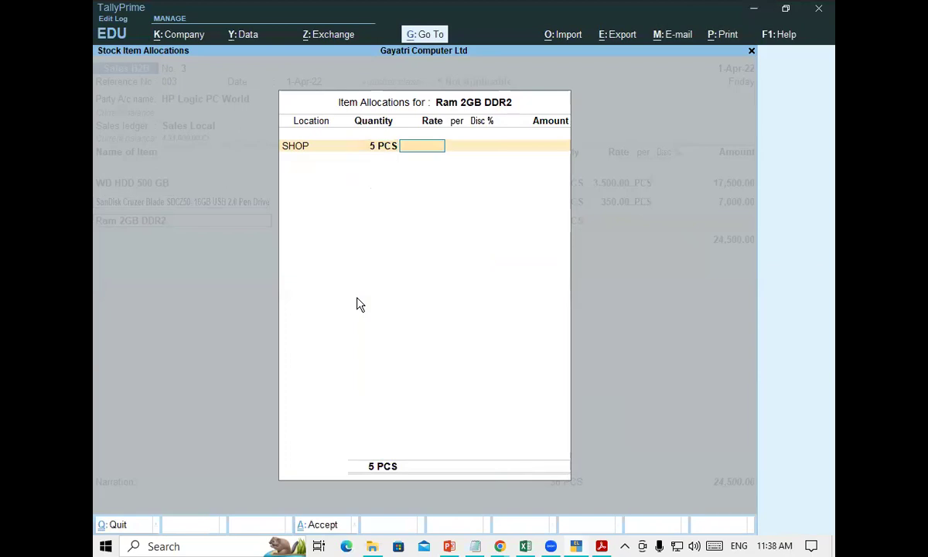
pyautogui.write('560')
pyautogui.press('Return')
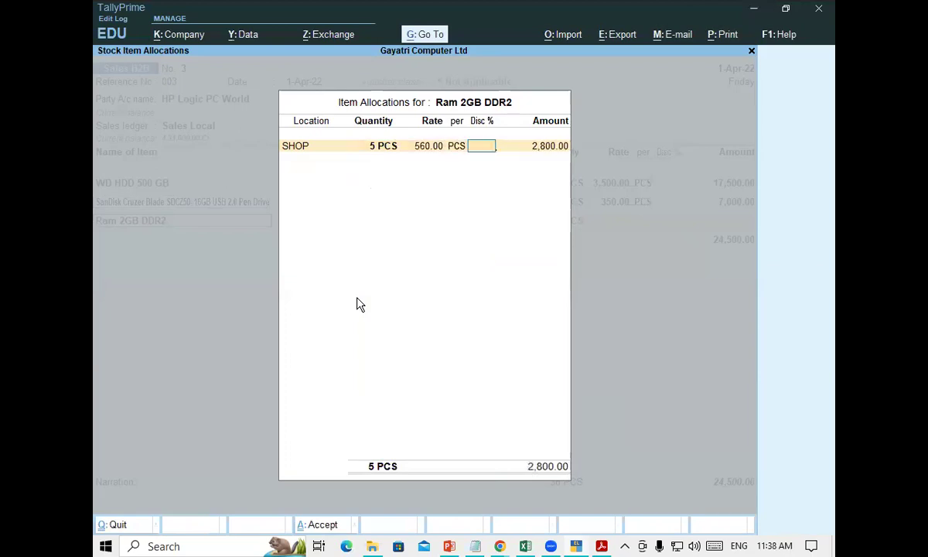
pyautogui.press('Return')
pyautogui.press('Return')
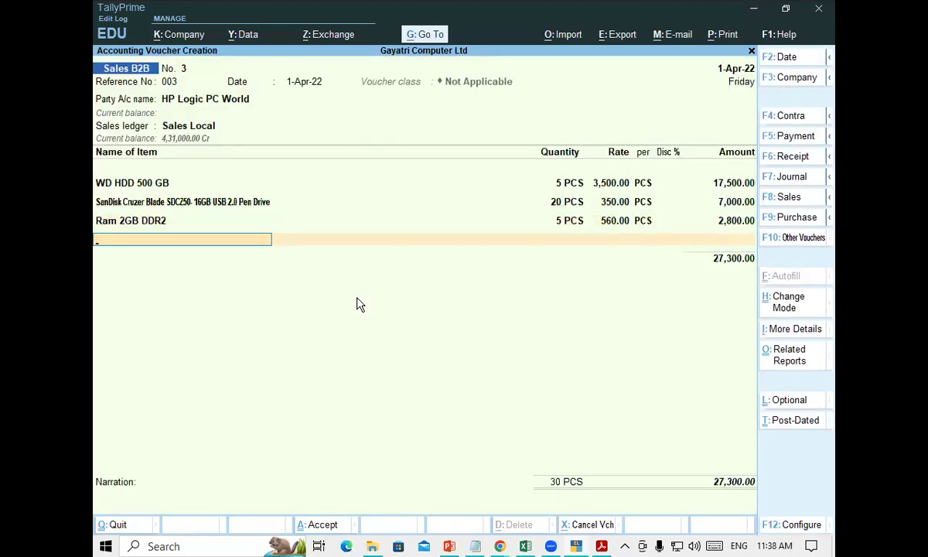
# Step: Add the Nimble-4GF Android Tablet from the SHOP location, 5 PCS at a rate of 12,300
pyautogui.write('Nimble-4GF Android Tablet')
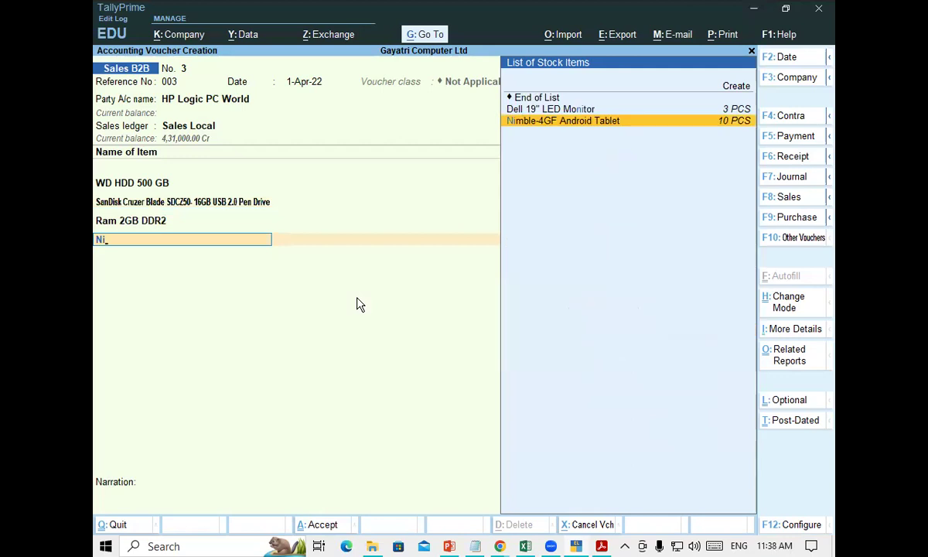
pyautogui.press('Return')
pyautogui.press('Return')
pyautogui.write('5 PCS')
pyautogui.press('Return')
pyautogui.write('12300')
pyautogui.press('Return')
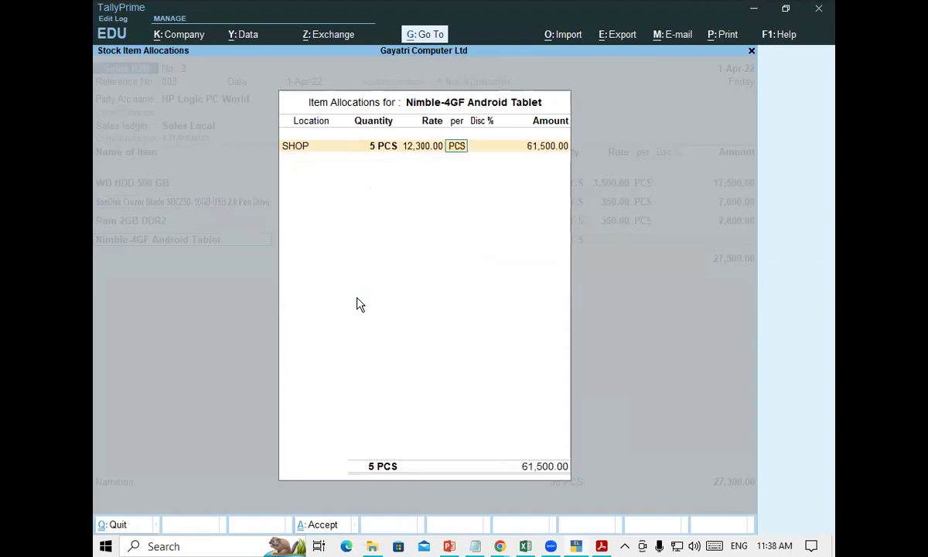
pyautogui.press('Return')
pyautogui.press('Return')
pyautogui.press('Return')
pyautogui.press('Return')
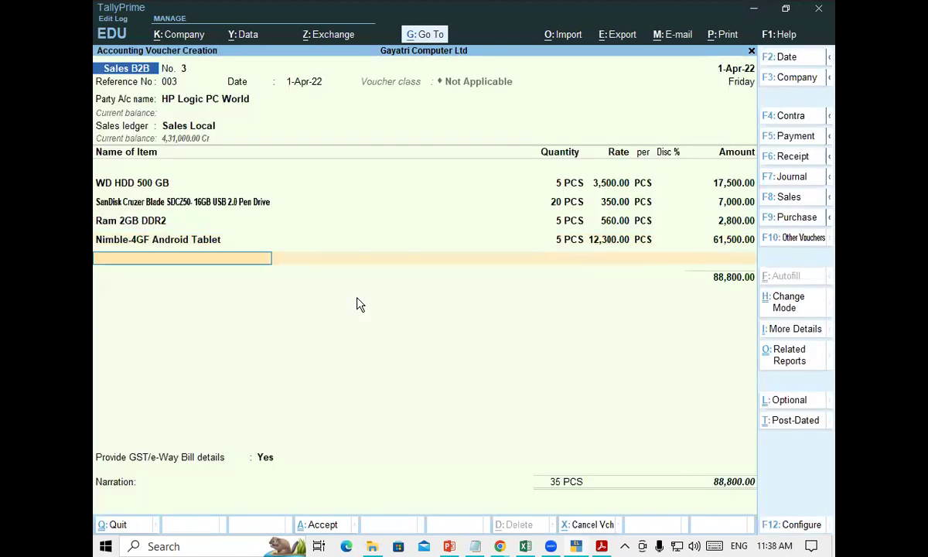
# Step: Add the Logitech M235 Wireless Mouse from the SHOP location, 8 PCS at a rate of 360
pyautogui.write('Lo')
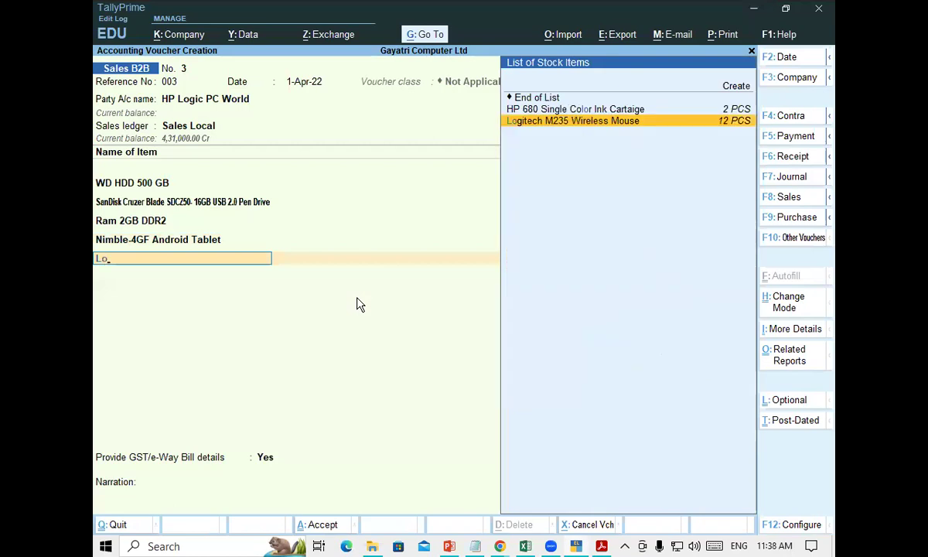
pyautogui.write('g')
pyautogui.press('Return')
pyautogui.press('Return')
pyautogui.write('S')
pyautogui.press('Return')
pyautogui.write('8')
pyautogui.press('Return')
pyautogui.write('360')
pyautogui.press('Return')
pyautogui.press('Return')
pyautogui.press('Return')
pyautogui.press('Return')
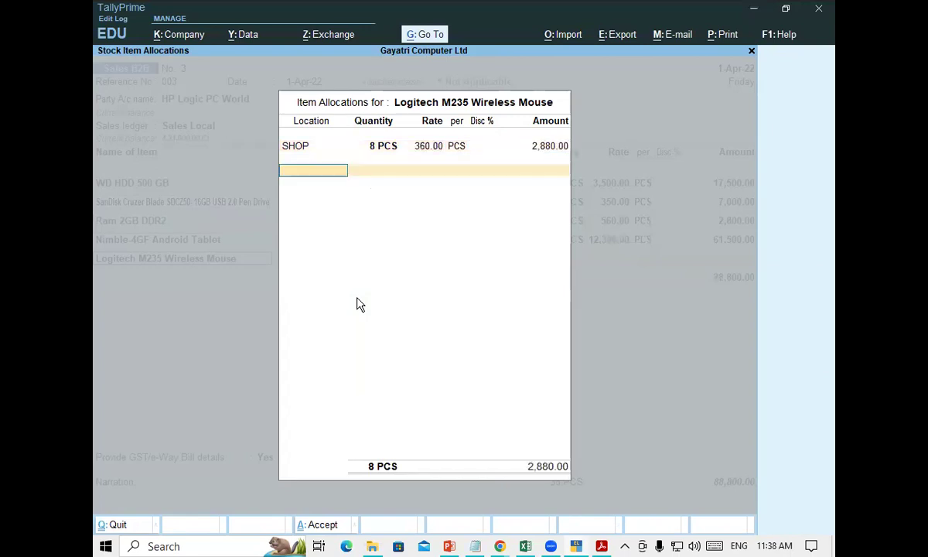
pyautogui.press('Return')
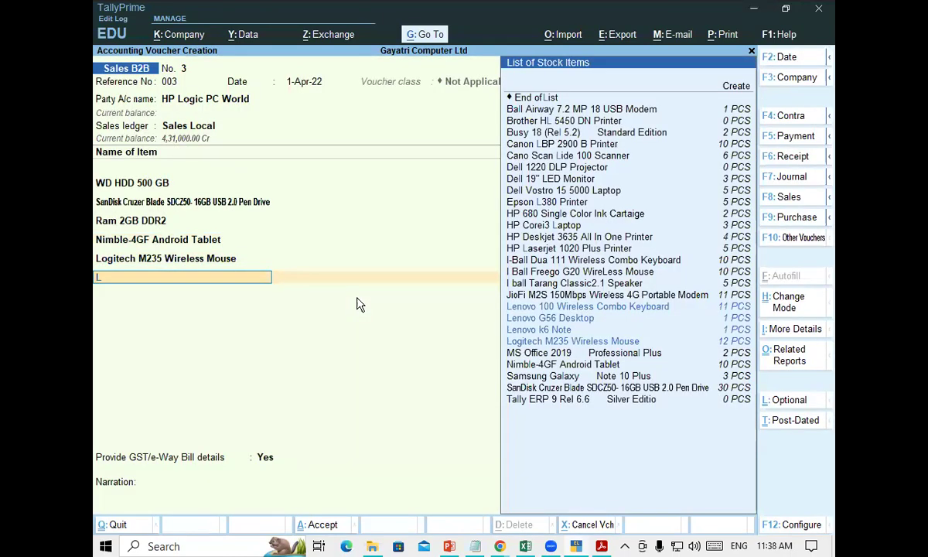
# Step: Add the Lenovo 100 Wireless Combo Keyboard from the SHOP location, 6 PCS at a rate of 1,230
pyautogui.write('Le')
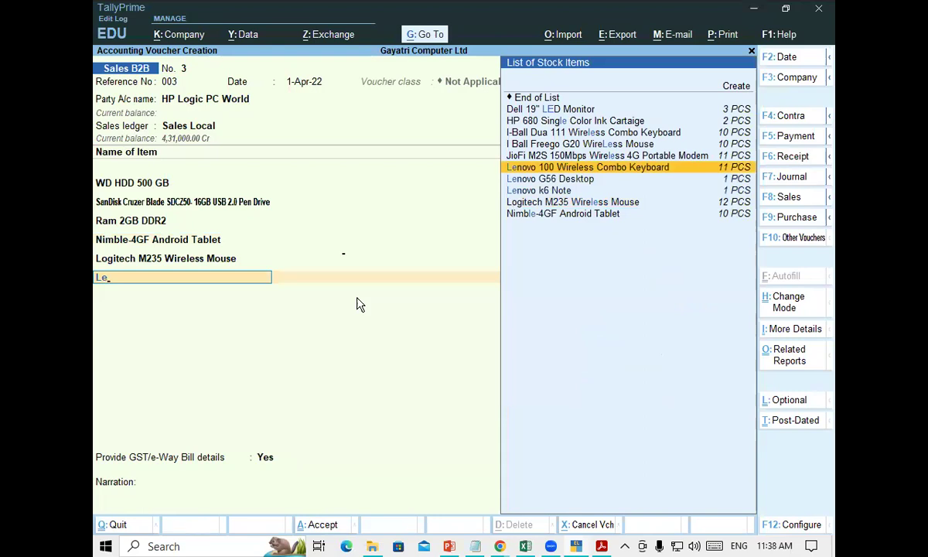
pyautogui.press('Return')
pyautogui.press('Return')
pyautogui.press('Return')
pyautogui.write('6')
pyautogui.press('Return')
pyautogui.write('1230')
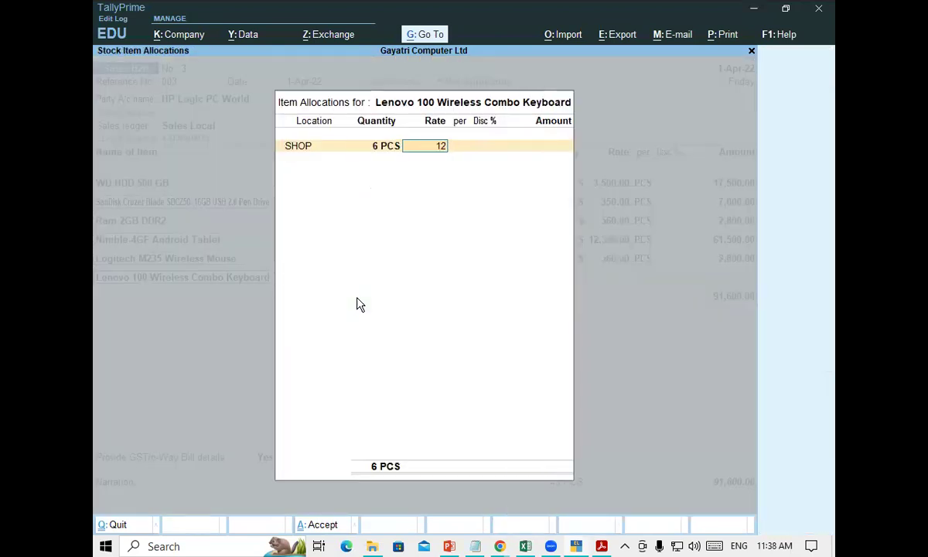
pyautogui.press('Return')
pyautogui.press('Return')
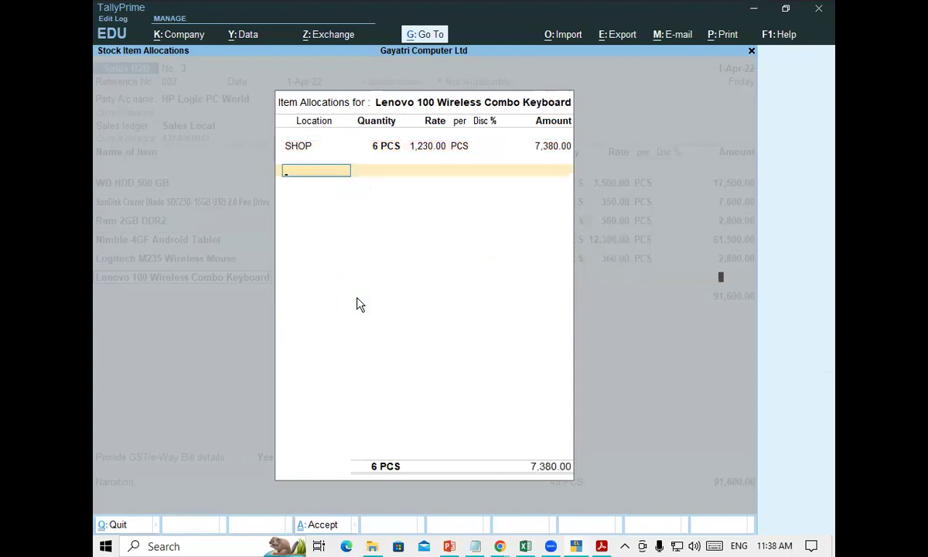
pyautogui.press('Return')
pyautogui.press('Return')
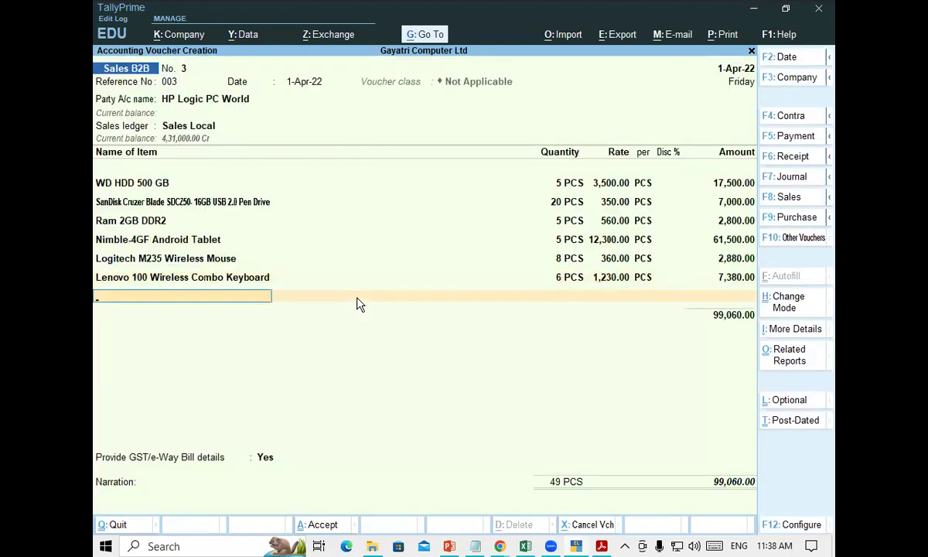
# Step: Add the JioFi M2S 150Mbps Wireless 4G Portable Modem from the SHOP location, 5 PCS at a rate of 1,000, and finish the item list
pyautogui.write('Jio')
pyautogui.press('Return')
pyautogui.press('Return')
pyautogui.press('Return')
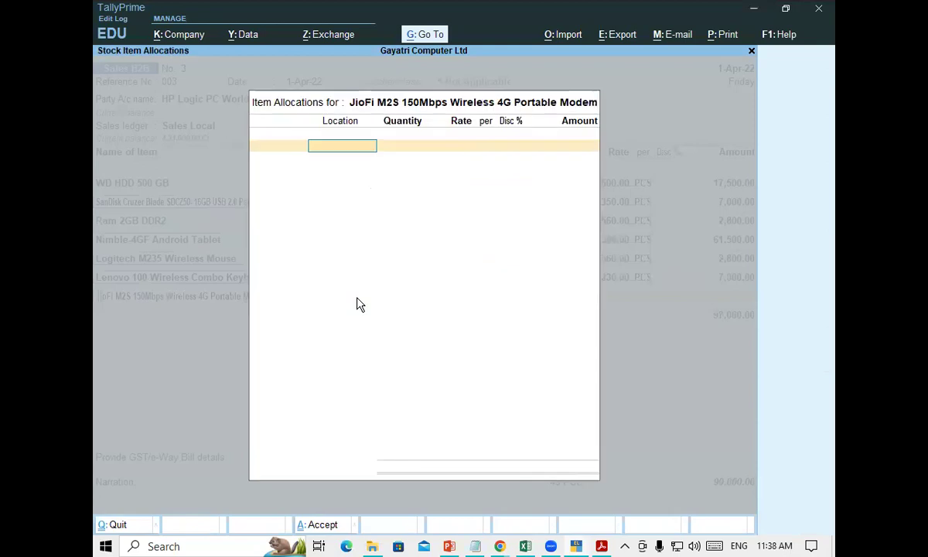
pyautogui.write('5')
pyautogui.press('Return')
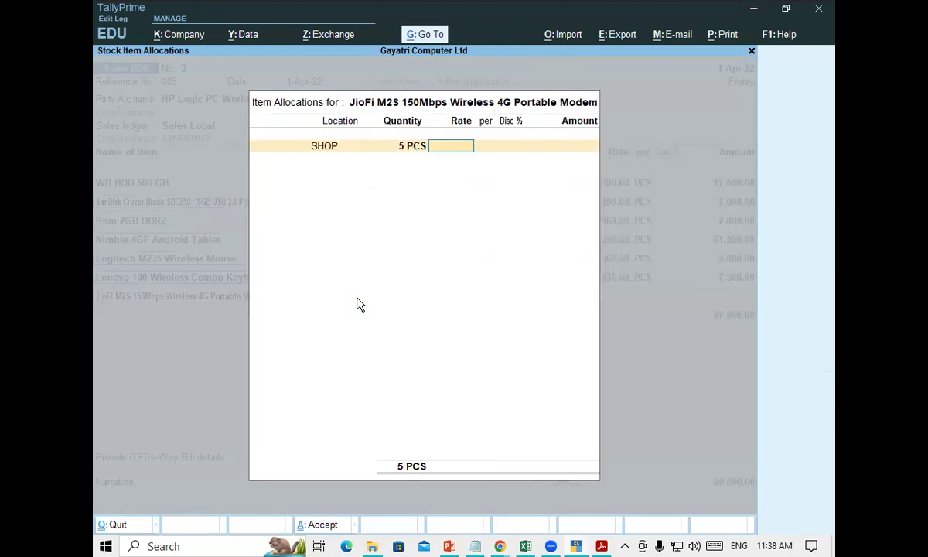
pyautogui.write('1000')
pyautogui.press('Return')
pyautogui.press('Return')
pyautogui.press('Return')
pyautogui.press('Return')
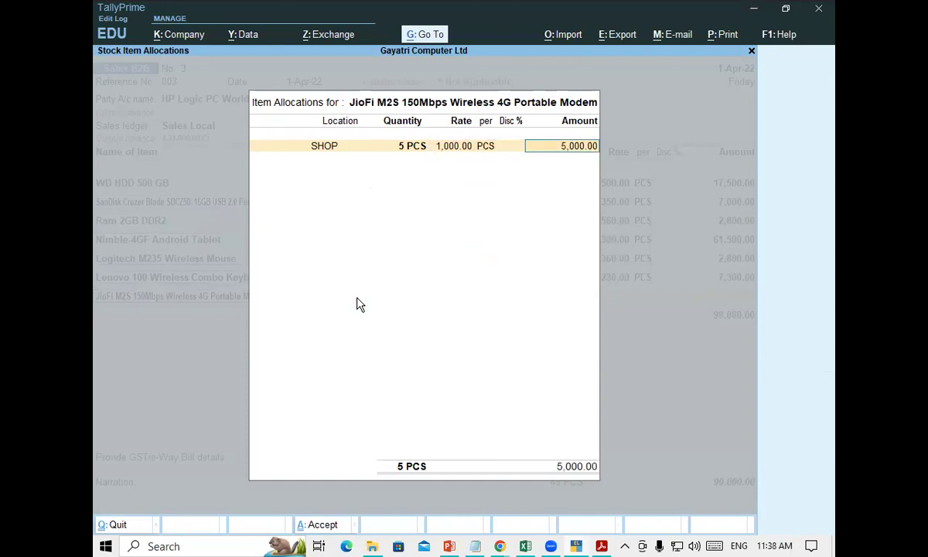
pyautogui.press('Return')
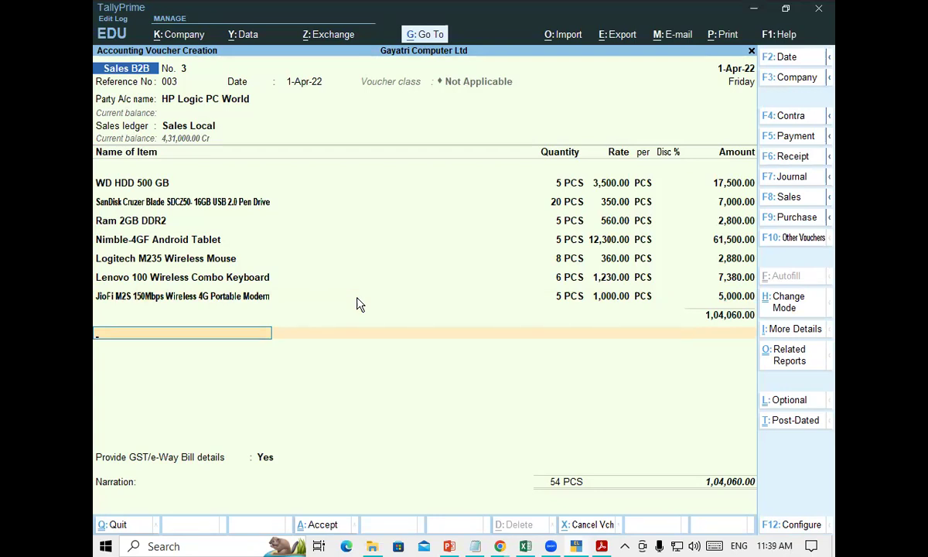
# Step: Add the Discount Allow ledger below the items and open that ledger for alteration
pyautogui.write('Di')
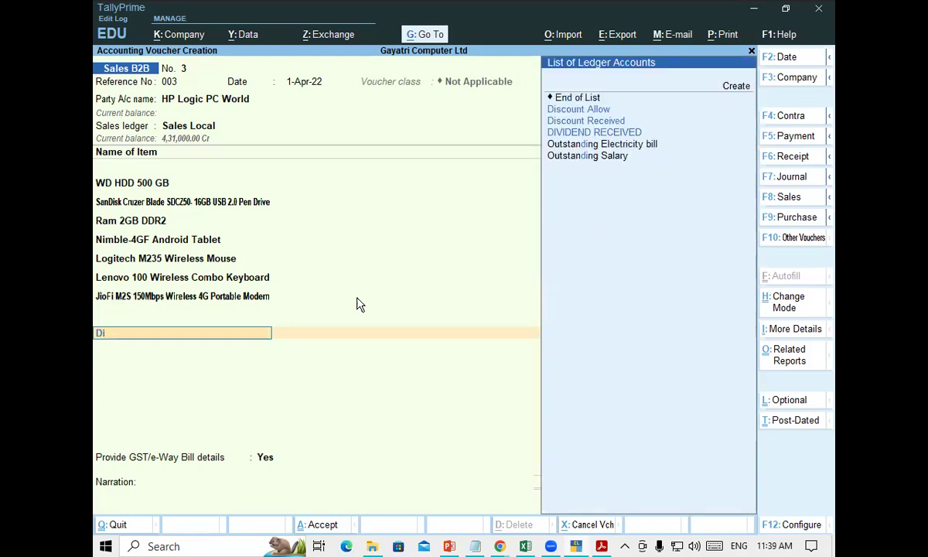
pyautogui.press('Up')
pyautogui.press('Up')
pyautogui.press('Up')
pyautogui.press('Return')
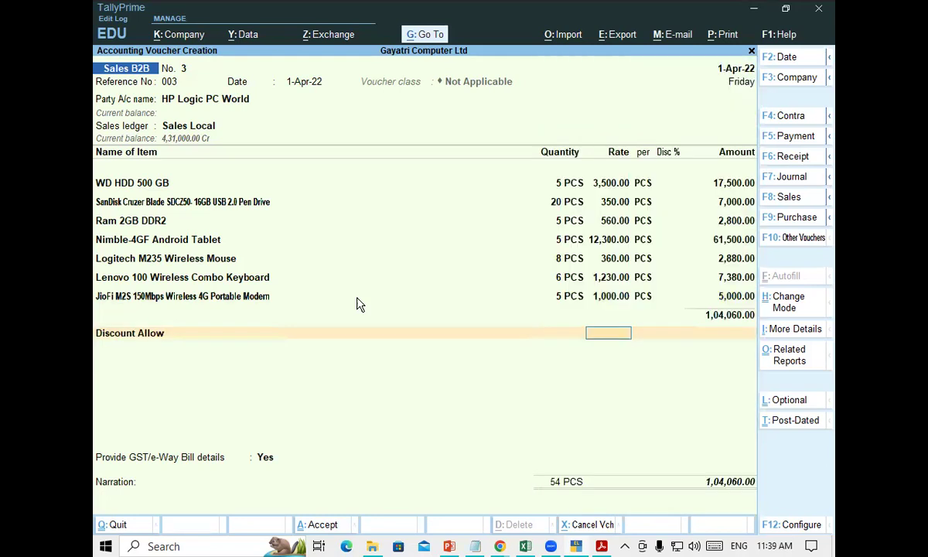
pyautogui.press('BackSpace')
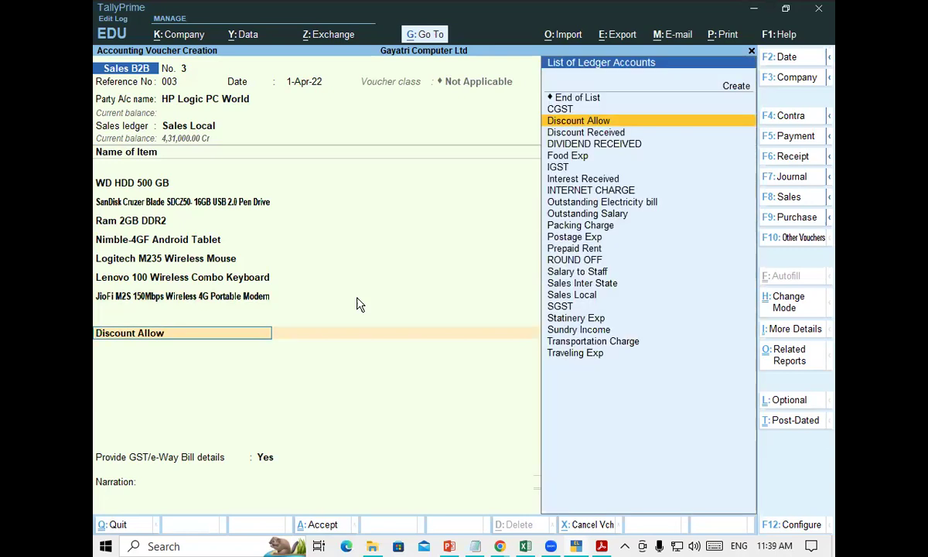
pyautogui.hotkey('ctrl', 'Return')
# Step: Set the Discount Allow ledger's type to Not Applicable and its GST applicability to Not Applicable
pyautogui.press('Return')
pyautogui.press('Return')
pyautogui.press('Return')
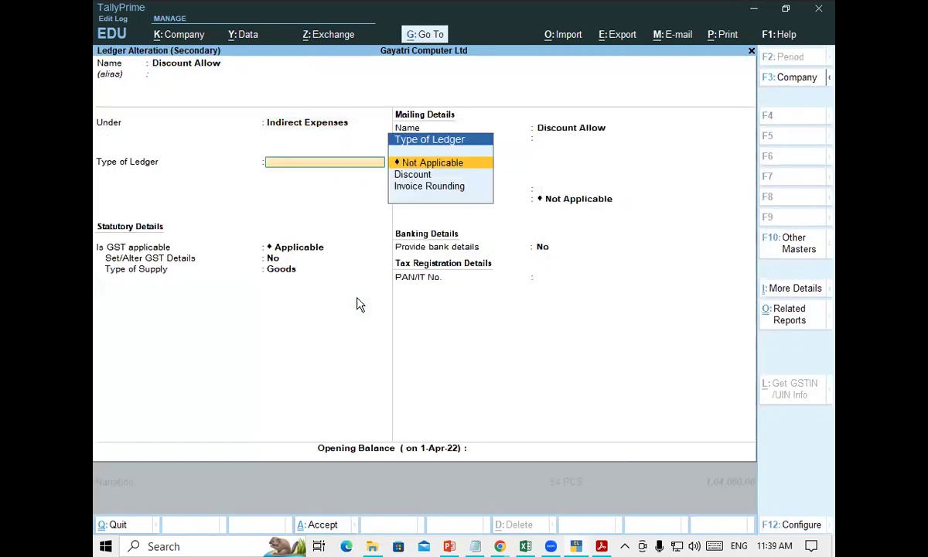
pyautogui.press('Return')
pyautogui.press('BackSpace')
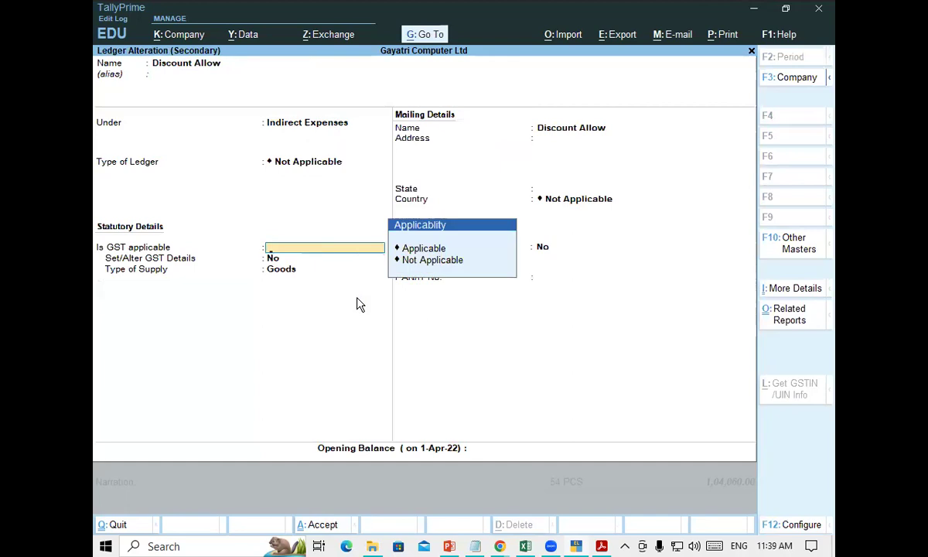
pyautogui.press('Down')
pyautogui.press('Return')
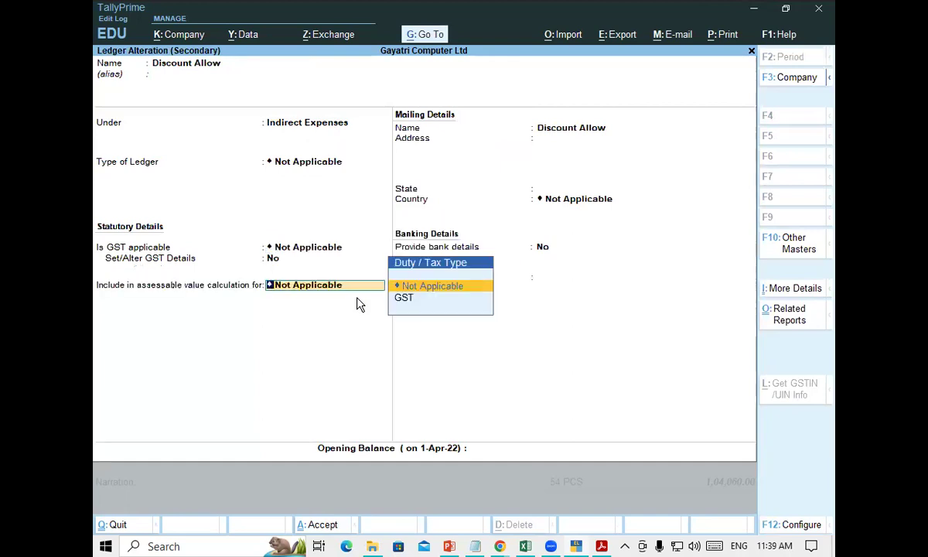
# Step: Include Discount Allow in the assessable value calculation for GST, appropriated to Goods and based on value, and save the ledger
pyautogui.press('Down')
pyautogui.press('Return')
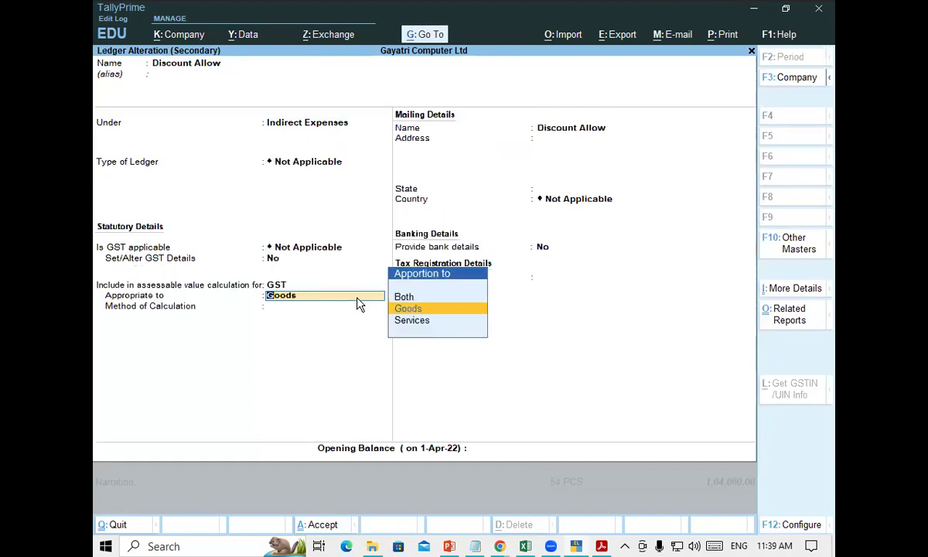
pyautogui.press('Return')
pyautogui.press('Down')
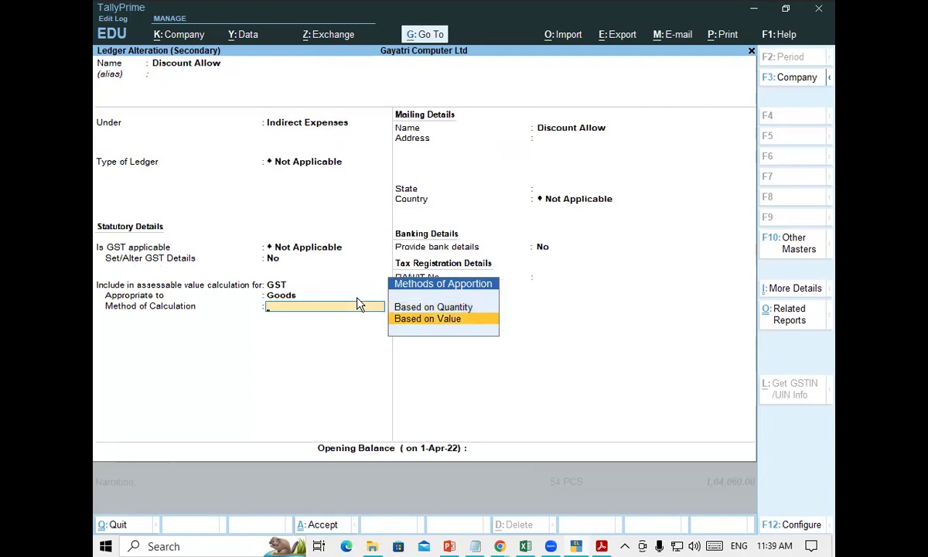
pyautogui.press('Return')
pyautogui.press('Return')
pyautogui.press('Return')
pyautogui.press('Return')
pyautogui.press('Return')
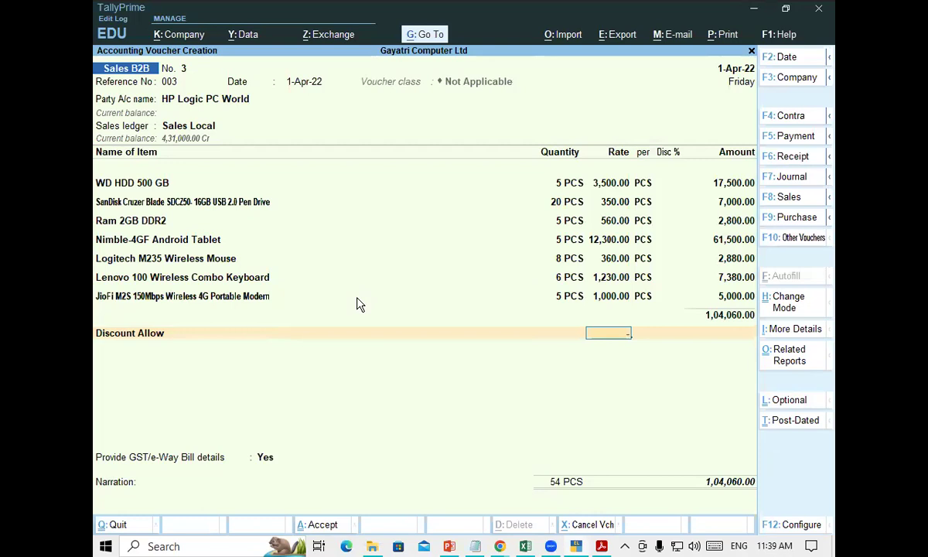
# Step: Set the Discount Allow rate to -5 %, checking the discount terms in the exercise PDF
pyautogui.write('-5')
pyautogui.hotkey('alt', 'Tab')
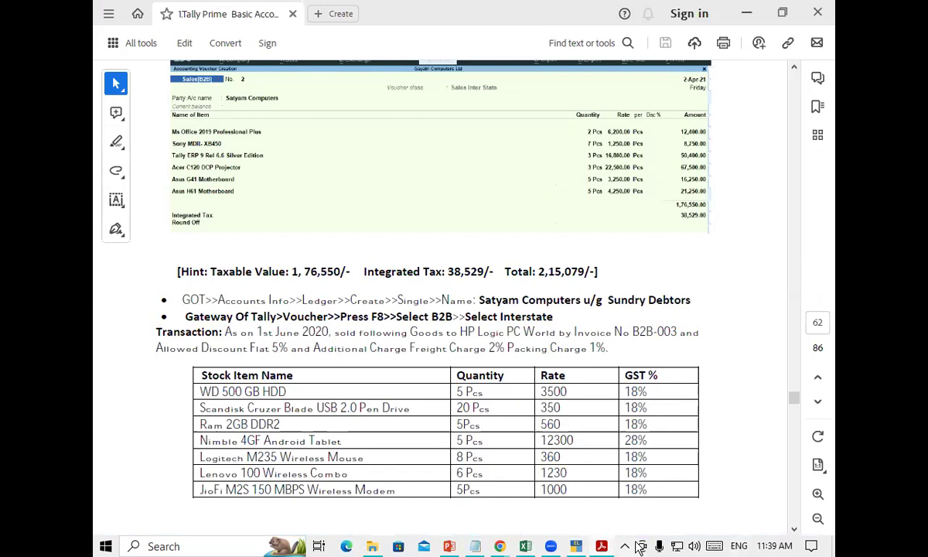
pyautogui.click(576, 546)
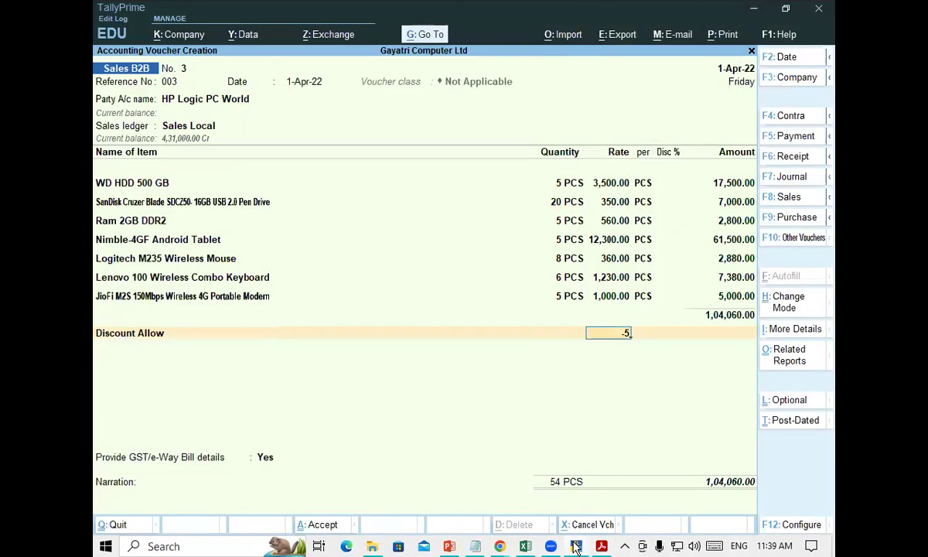
pyautogui.press('Return')
pyautogui.press('Return')
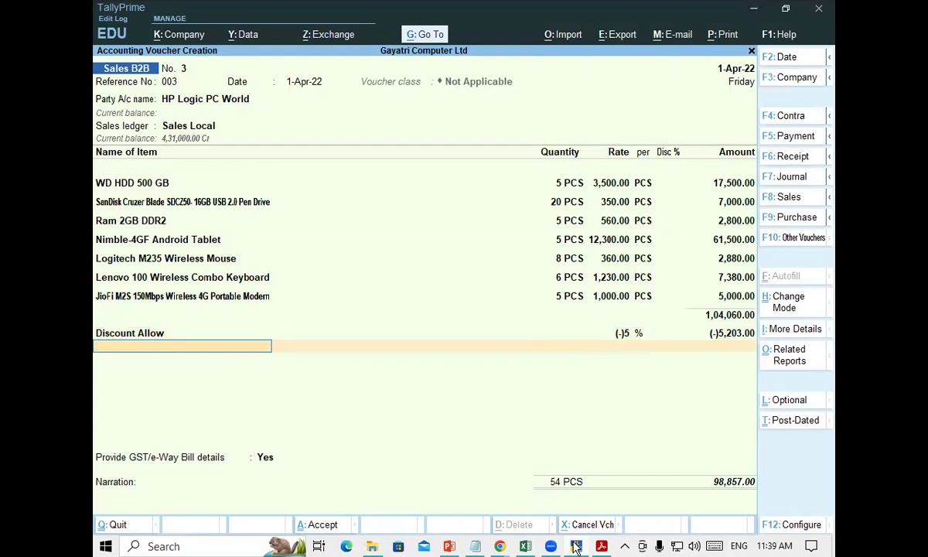
# Step: Start a new ledger named Frieght Charge from the invoice, placed under Indirect Expenses
pyautogui.write('F')
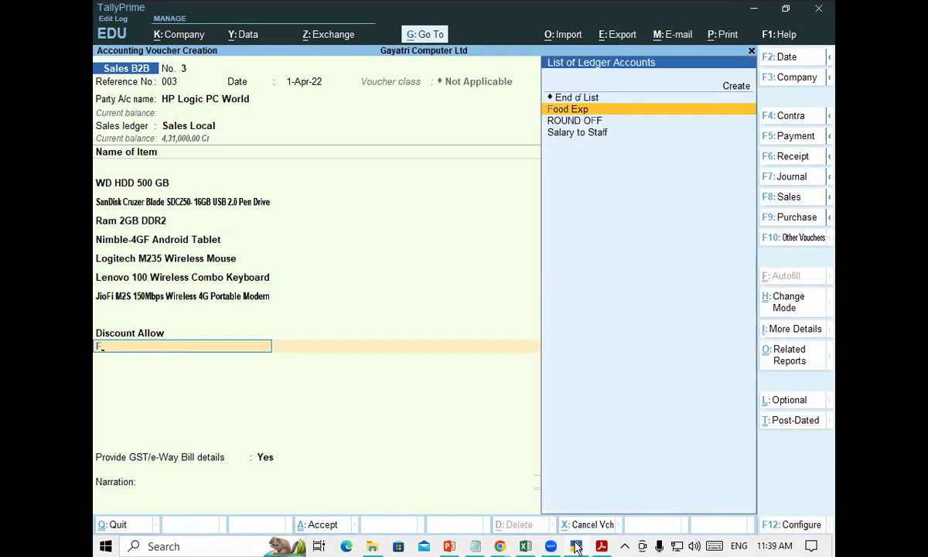
pyautogui.write('r')
pyautogui.hotkey('alt', 'c')
pyautogui.write('rieght Charge')
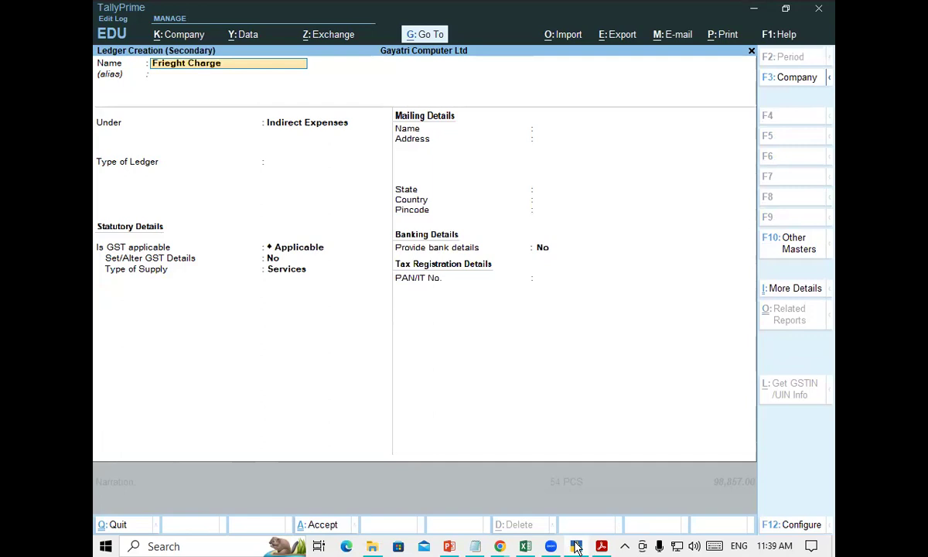
pyautogui.press('Return')
pyautogui.press('Return')
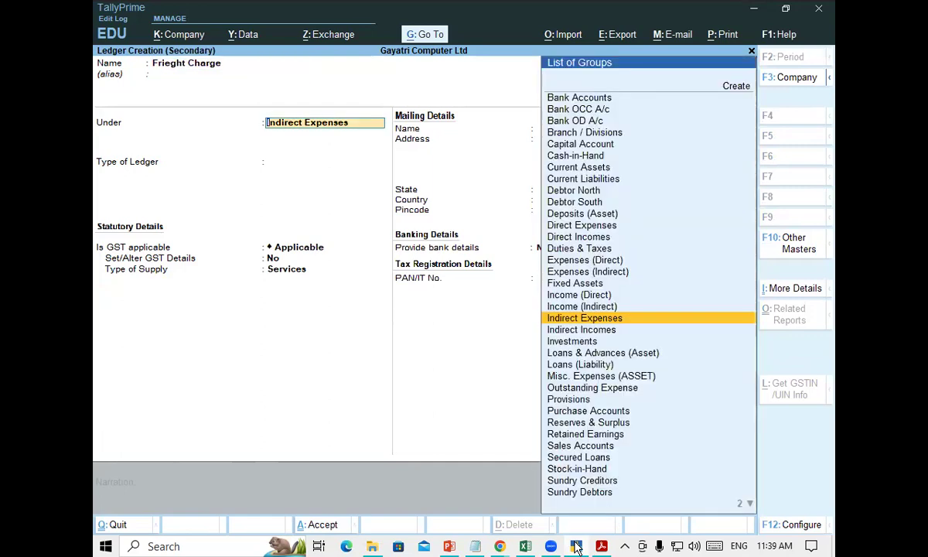
pyautogui.press('Return')
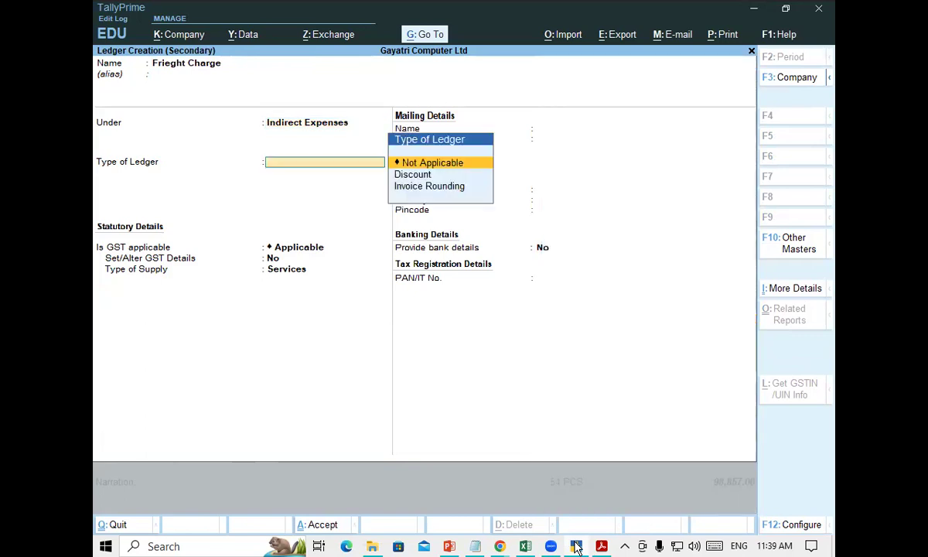
# Step: Set the Frieght Charge ledger's type to Not Applicable and its GST applicability to Not Applicable
pyautogui.press('Return')
pyautogui.press('BackSpace')
pyautogui.press('Down')
pyautogui.press('Down')
pyautogui.press('Return')
# Step: Include Frieght Charge in the assessable value calculation for GST, appropriated to Goods and based on value, and save the ledger
pyautogui.press('Down')
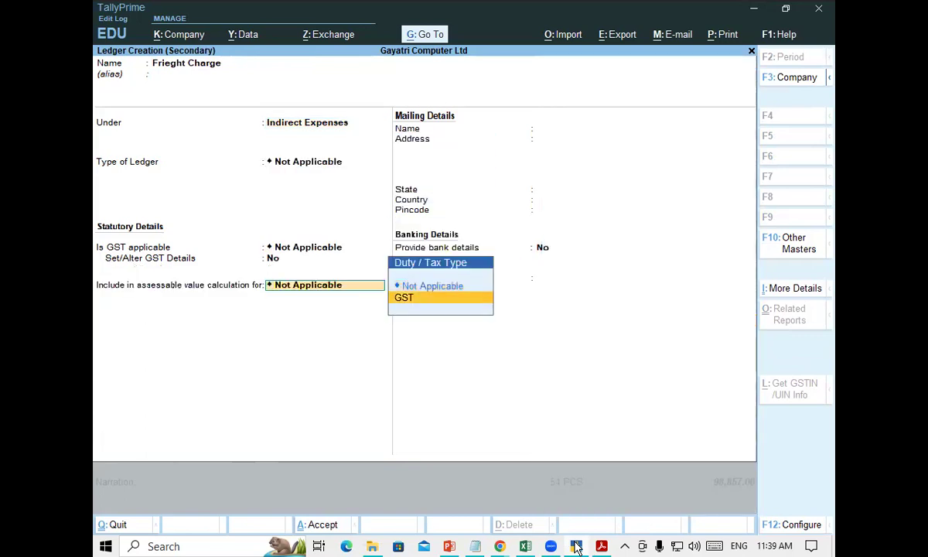
pyautogui.press('Return')
pyautogui.press('Return')
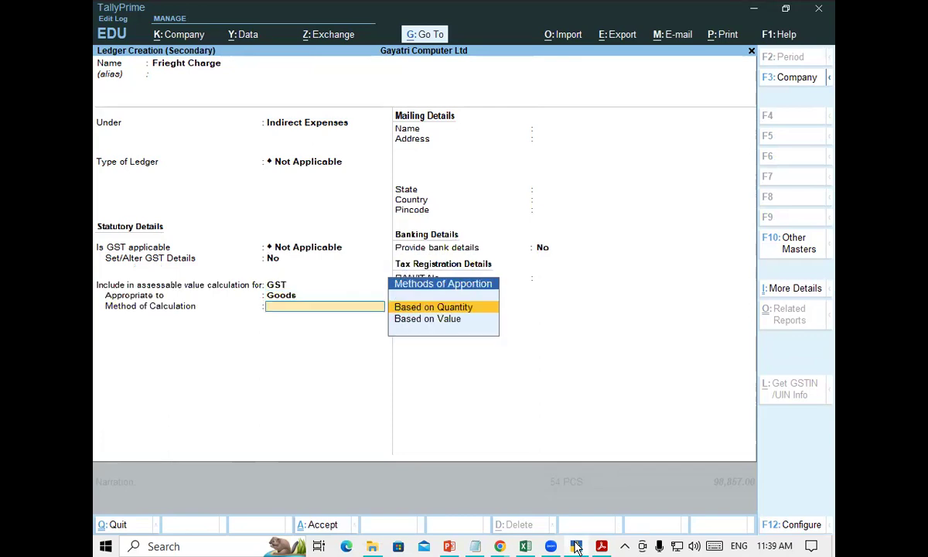
pyautogui.press('Down')
pyautogui.press('Return')
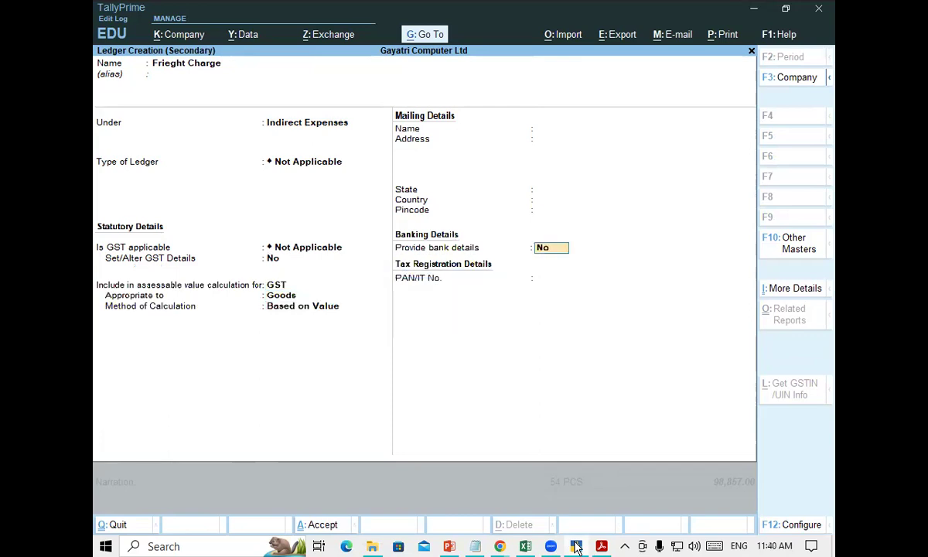
pyautogui.press('Return')
pyautogui.press('Return')
pyautogui.press('Return')
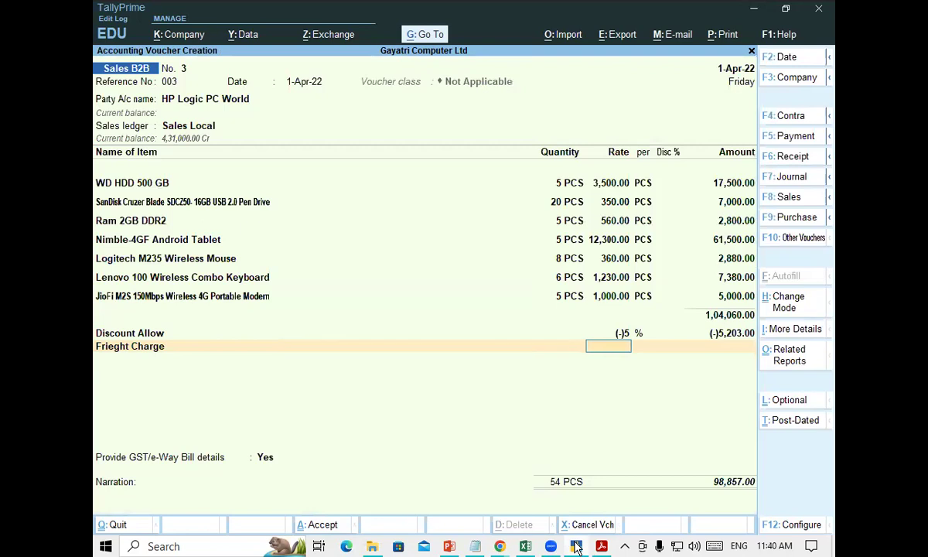
# Step: Set the Frieght Charge rate to 2 % and add the Packing Charge ledger at 1 %
pyautogui.write('2')
pyautogui.press('Return')
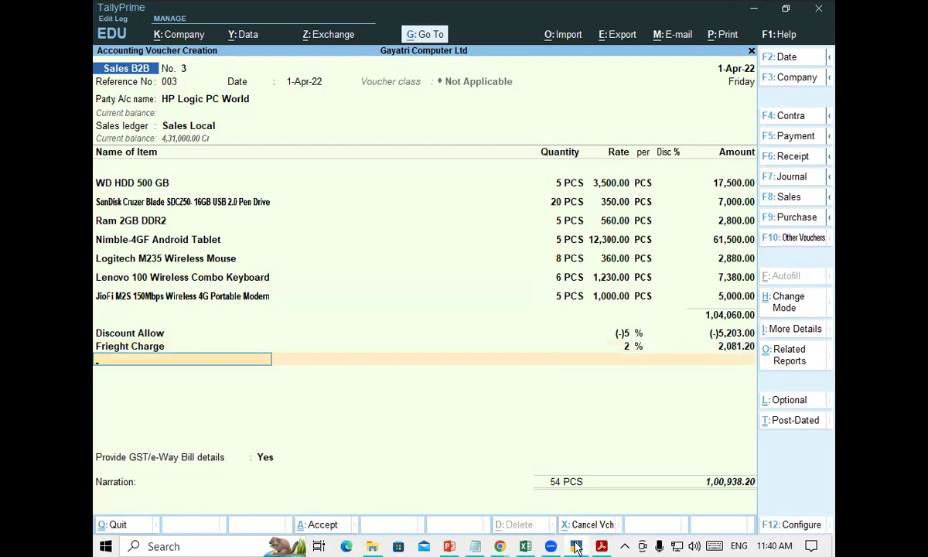
pyautogui.write('Pa')
pyautogui.press('Return')
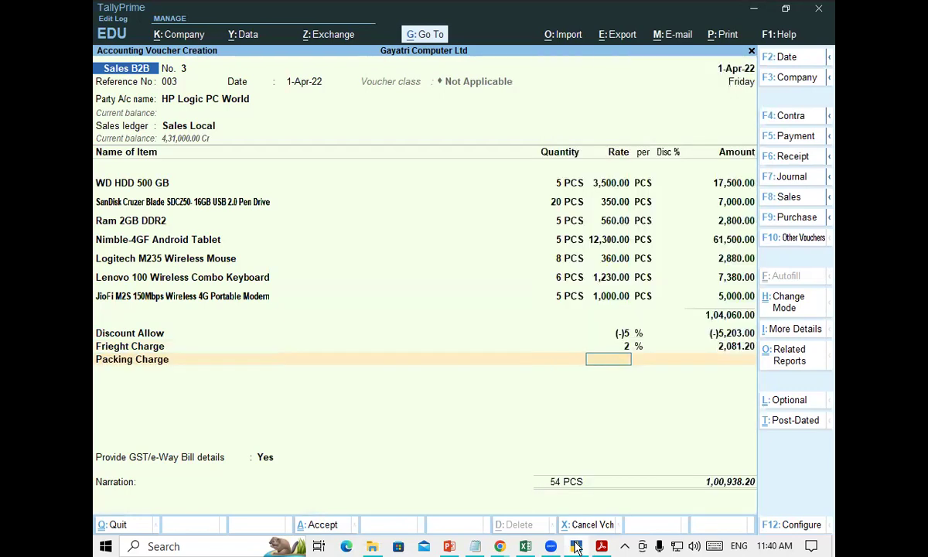
pyautogui.press('BackSpace')
pyautogui.write('1')
pyautogui.press('Return')
pyautogui.press('Return')
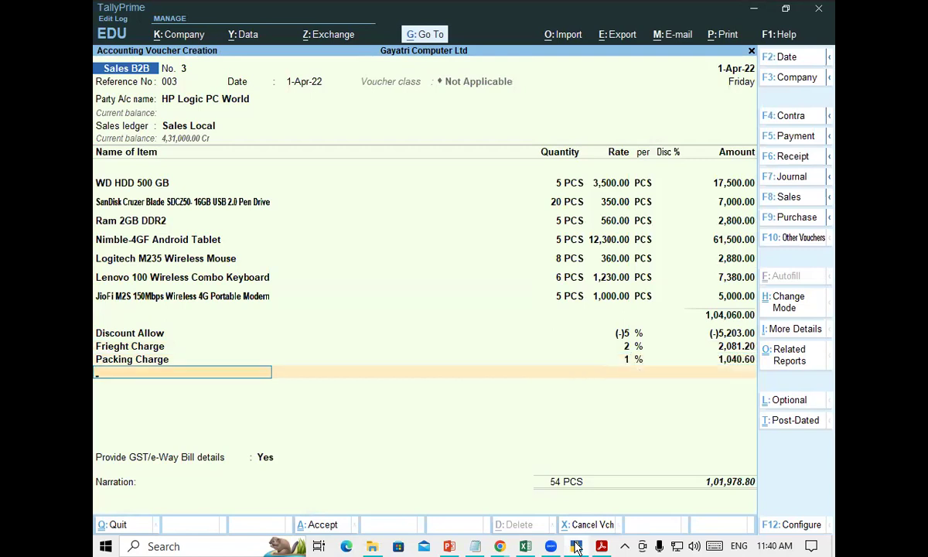
# Step: Add the CGST and SGST ledgers to the invoice and switch to the exercise PDF in Adobe Acrobat
pyautogui.write('Cg')
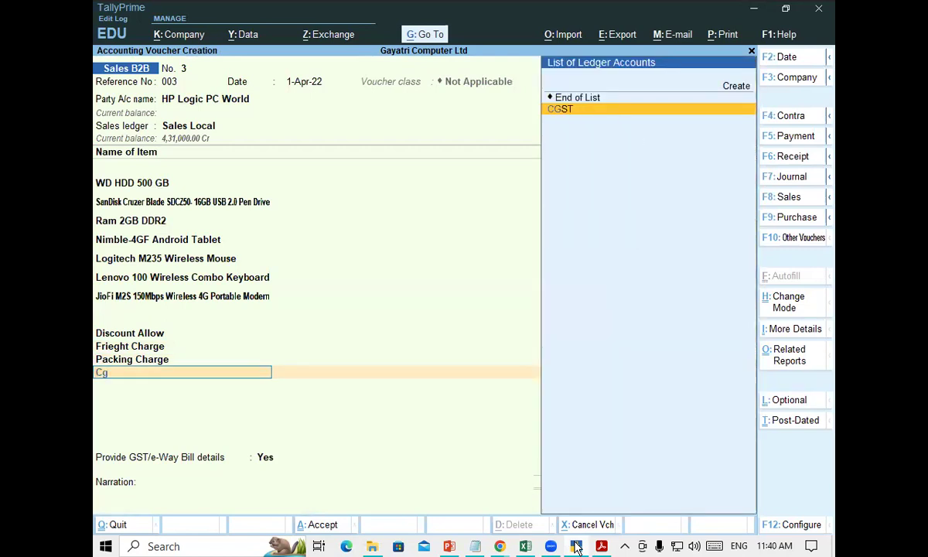
pyautogui.press('Return')
pyautogui.press('Return')
pyautogui.write('Sg')
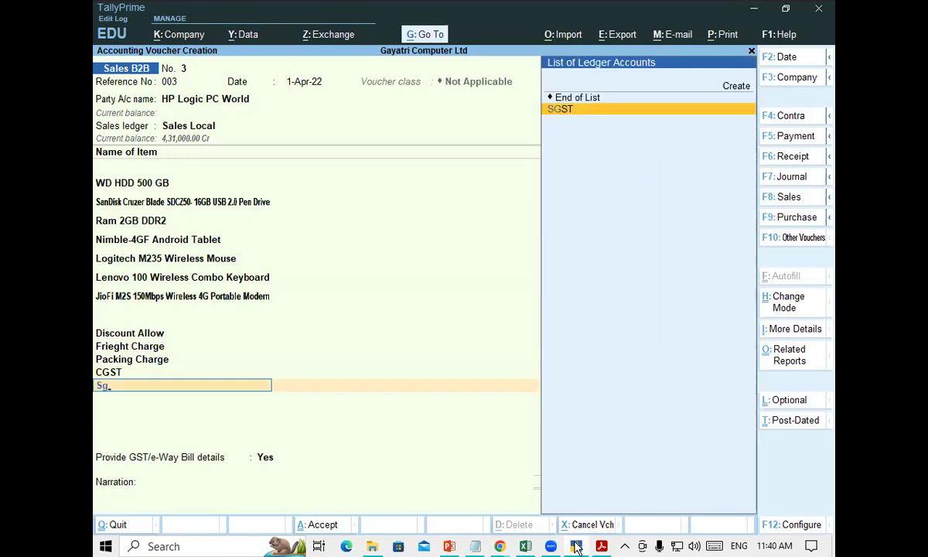
pyautogui.press('Return')
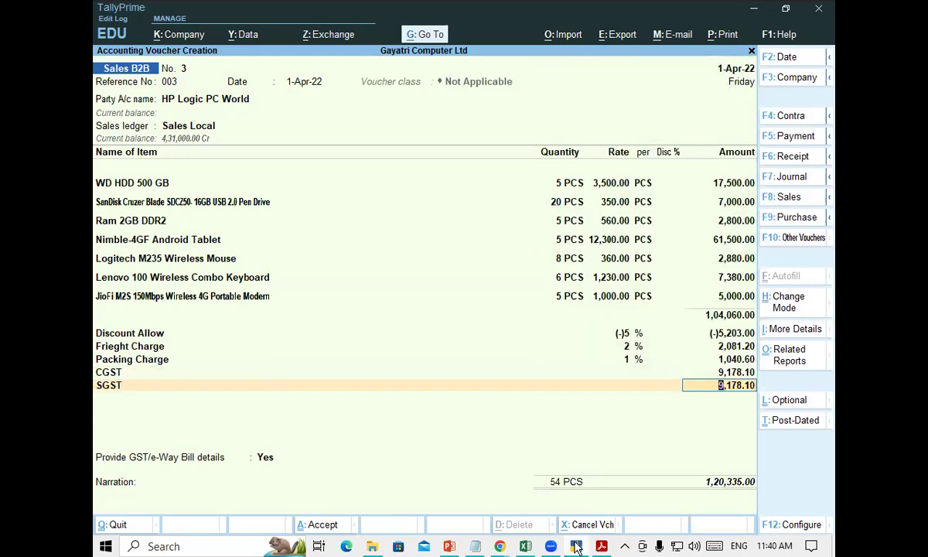
pyautogui.click(603, 546)
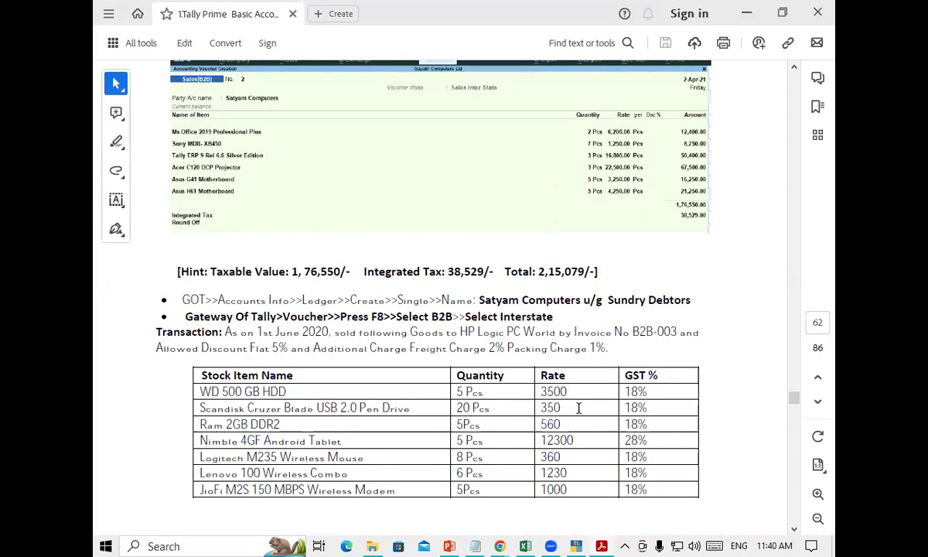
# Step: Read the PDF's HP Logic PC World transaction, its worked invoice and tax hint, and the Stock Query note
pyautogui.scroll(-5, 578, 408)
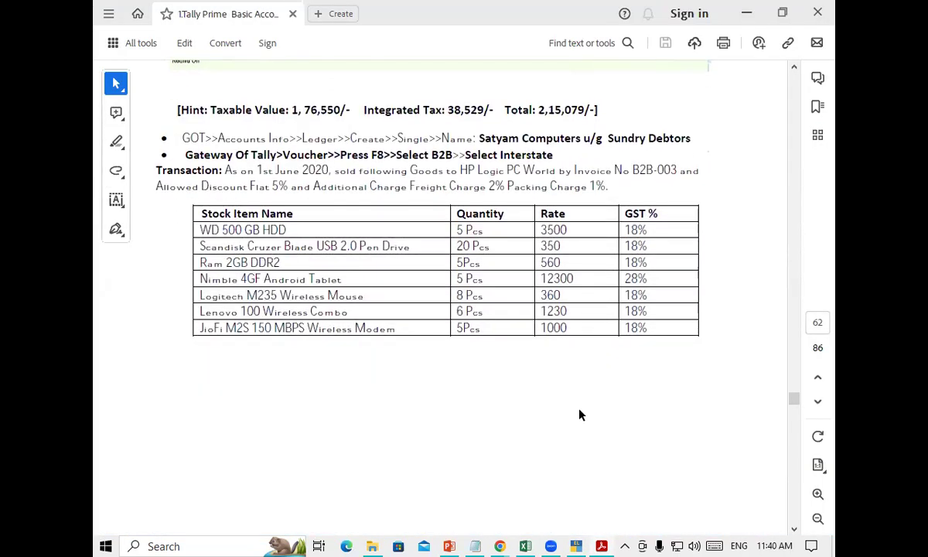
pyautogui.scroll(-7, 581, 415)
pyautogui.scroll(-8, 581, 415)
pyautogui.scroll(-3, 578, 408)
pyautogui.scroll(-3, 580, 410)
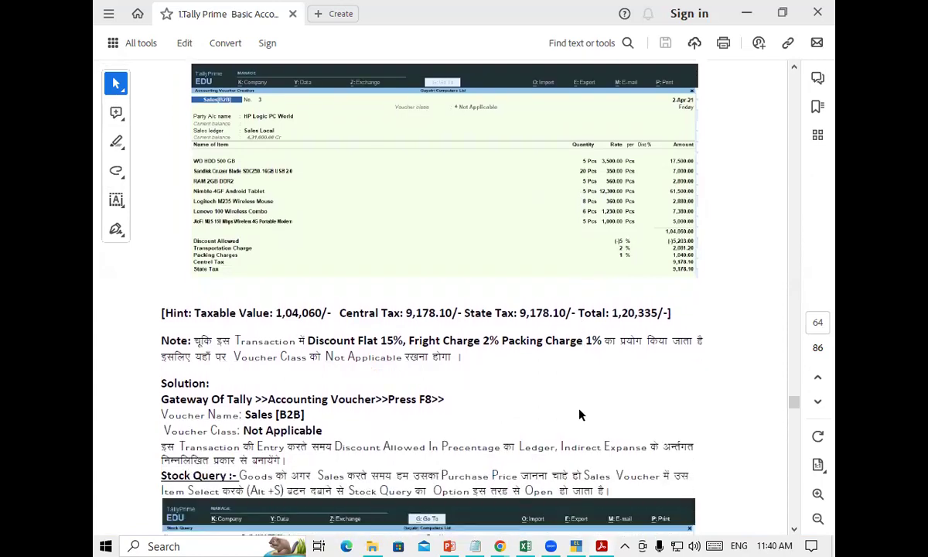
pyautogui.scroll(-1, 580, 414)
pyautogui.scroll(-1, 579, 409)
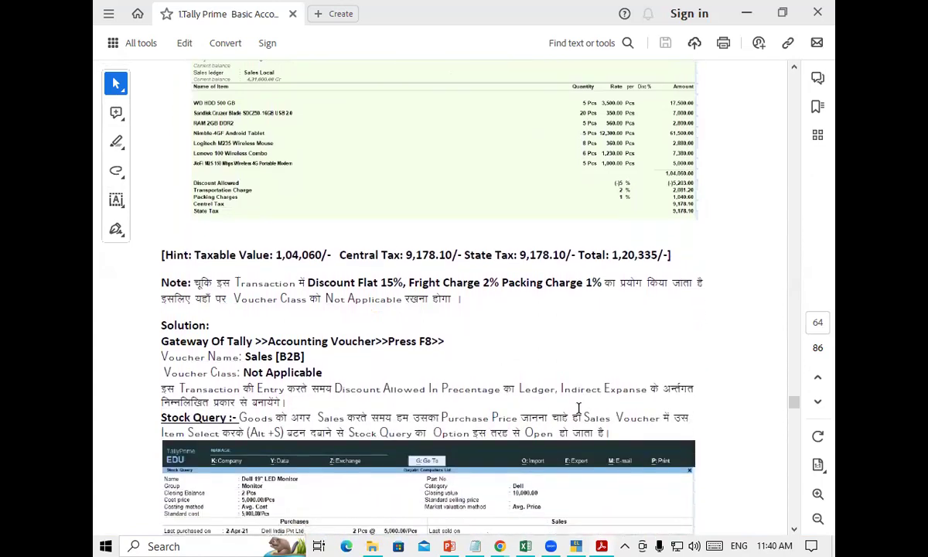
pyautogui.scroll(-1, 579, 407)
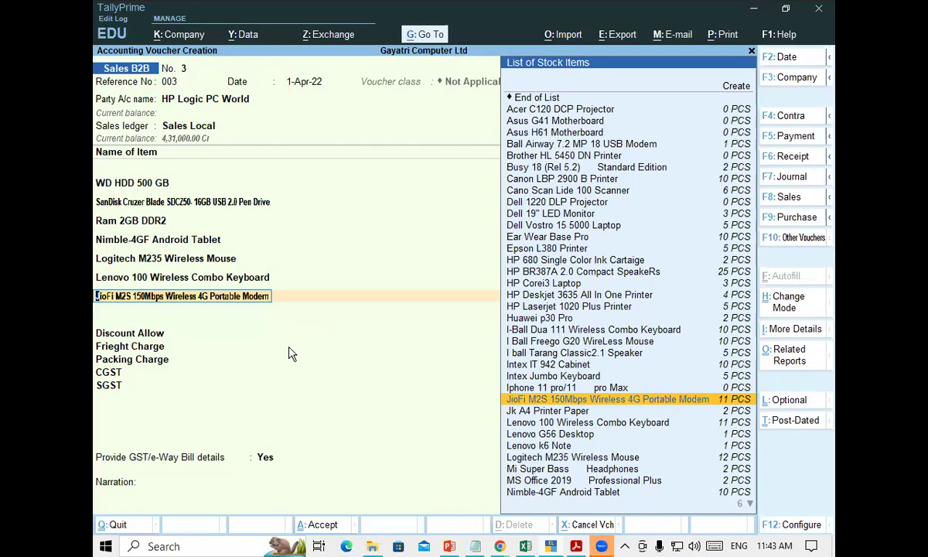
# Step: Switch to TallyPrime and view the M/s Ak Enterprises purchase voucher behind WD HDD 500 GB's stock query
pyautogui.click(291, 348)
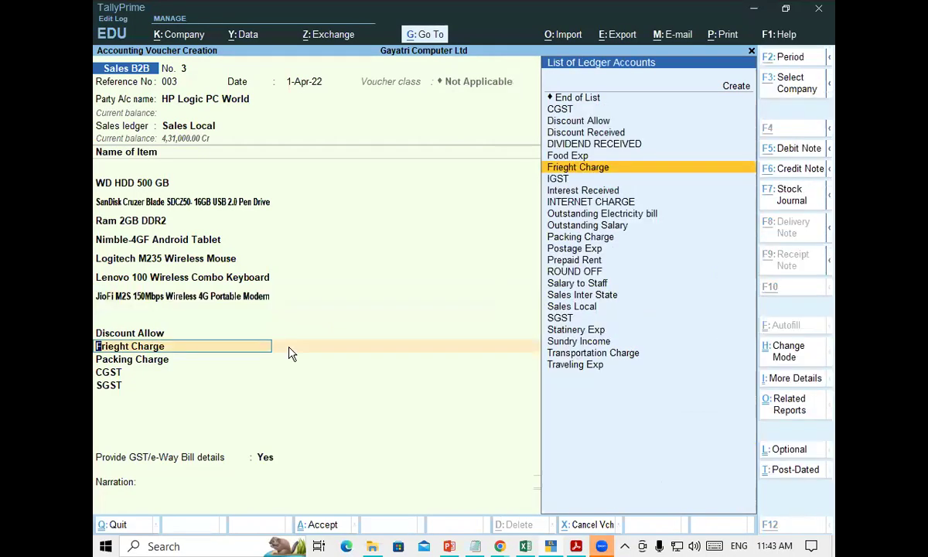
pyautogui.hotkey('alt', 's')
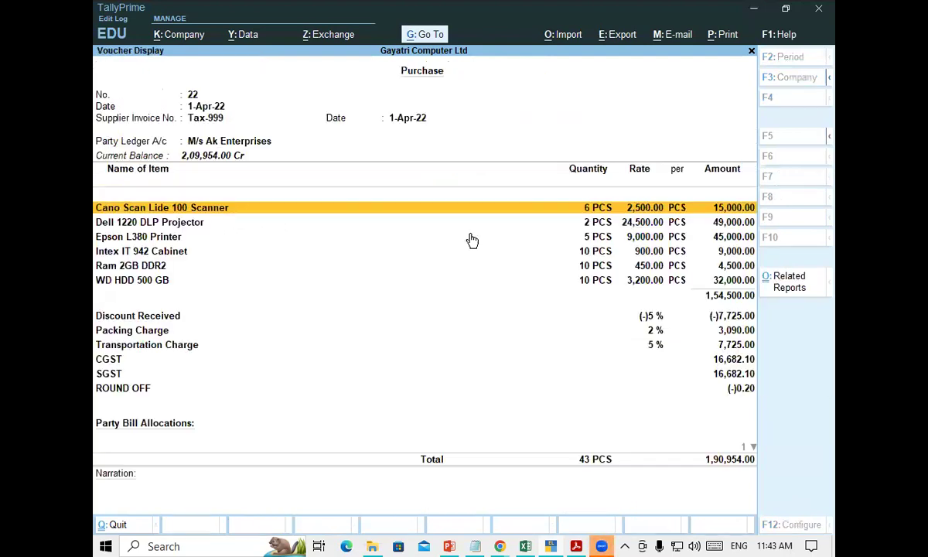
pyautogui.press('Escape')
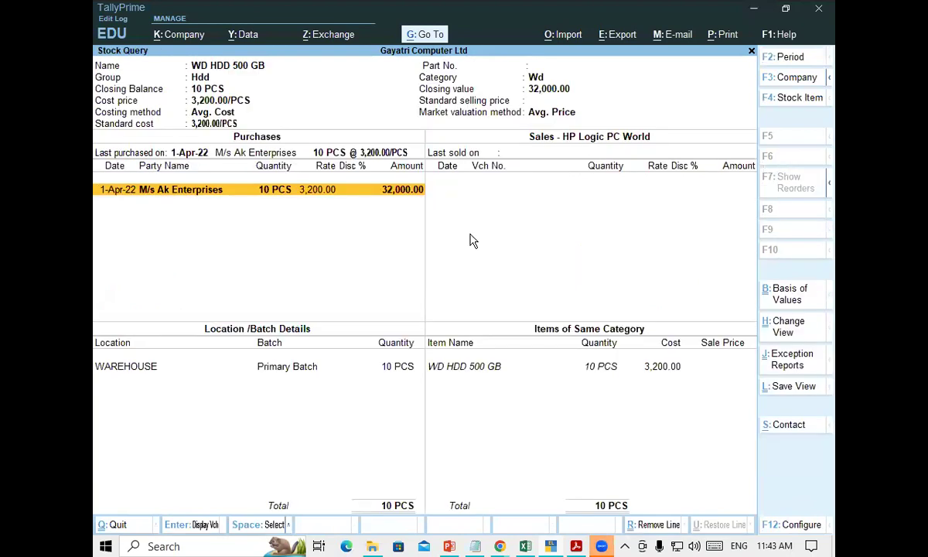
pyautogui.press('Escape')
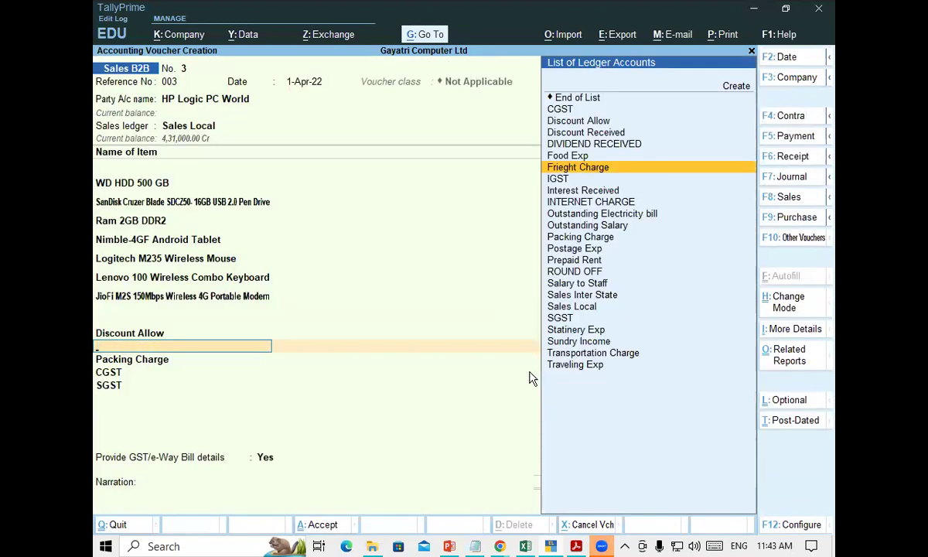
# Step: Check the stock query of the WD HDD 500 GB line for its purchase rate, location stock and category items
pyautogui.click(267, 256)
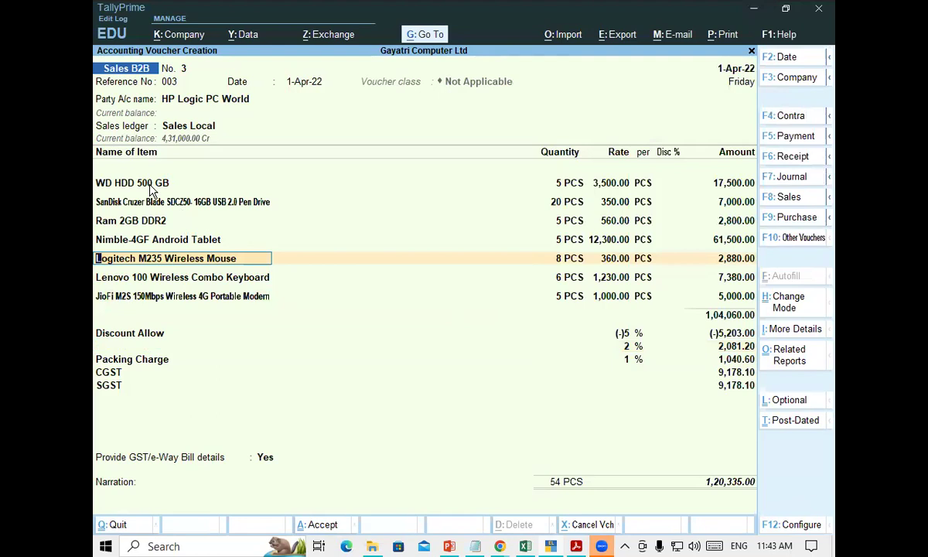
pyautogui.click(152, 188)
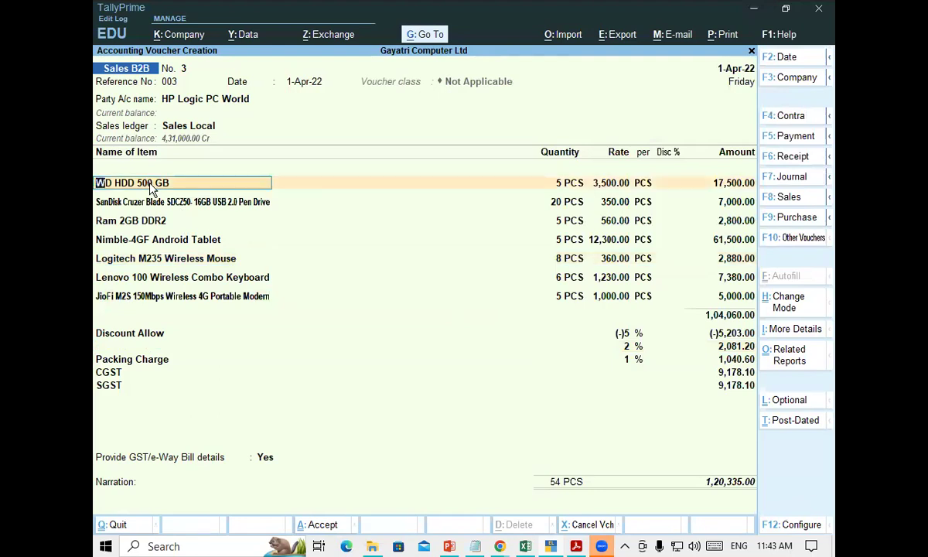
pyautogui.hotkey('ctrl', 'alt', 's')
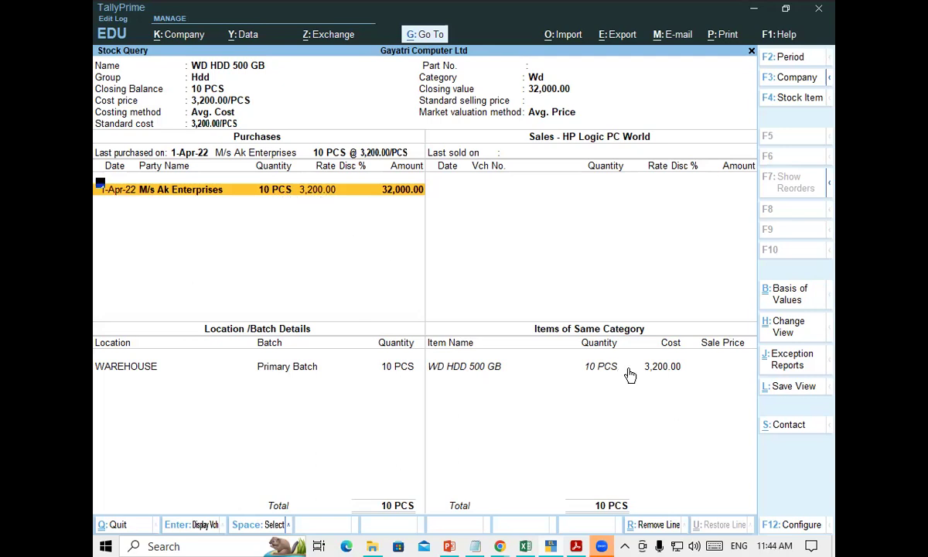
pyautogui.press('Escape')
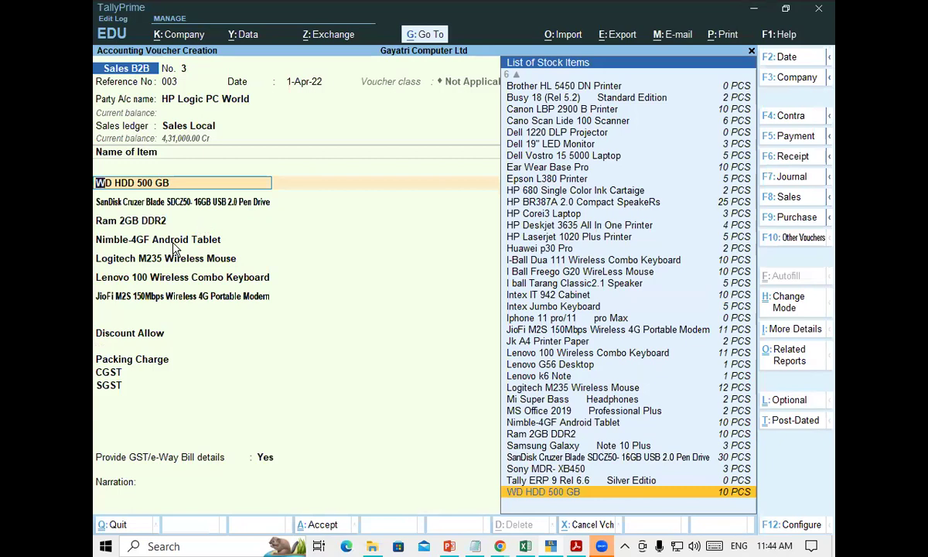
# Step: Examine the Lenovo 100 Wireless Combo Keyboard stock query, covering its purchases and same-category items, and compare it with the PDF's Stock Query note
pyautogui.click(195, 282)
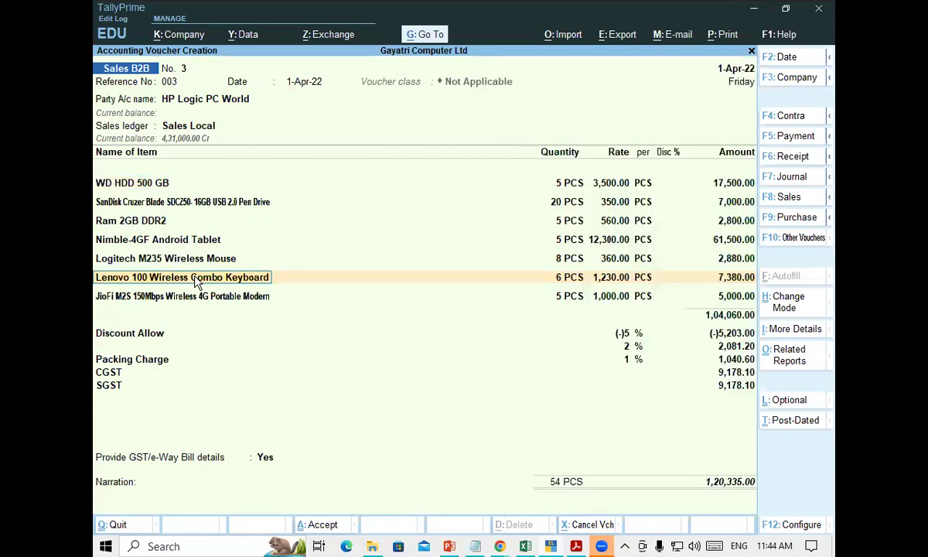
pyautogui.hotkey('alt', 's')
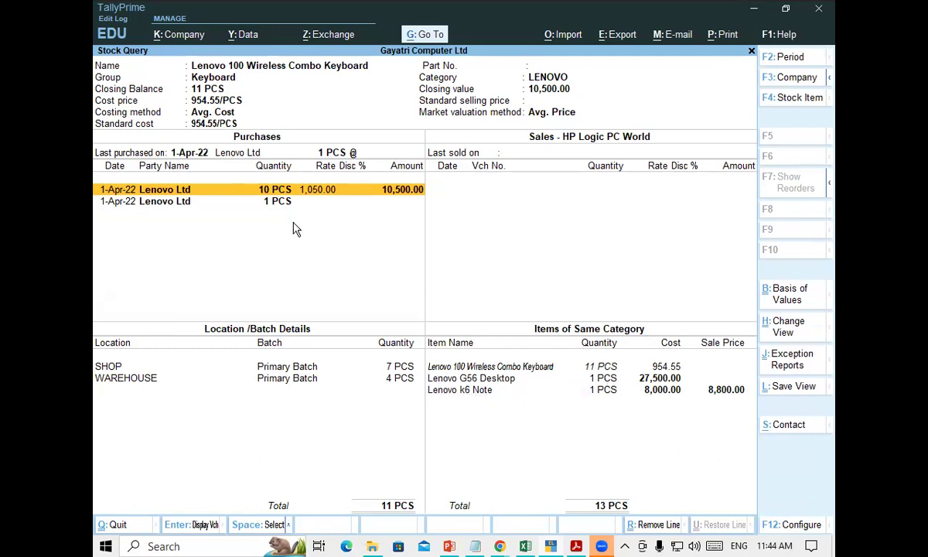
pyautogui.click(208, 208)
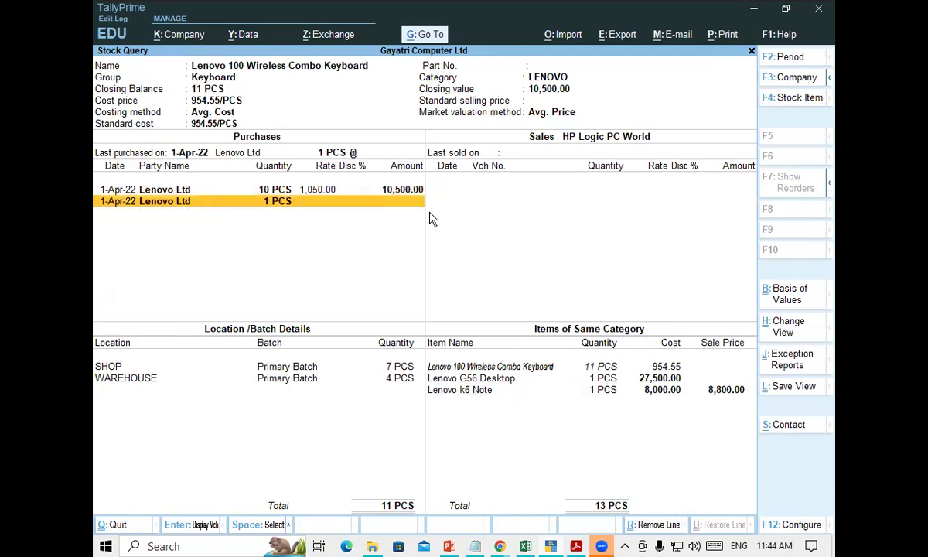
pyautogui.click(481, 367)
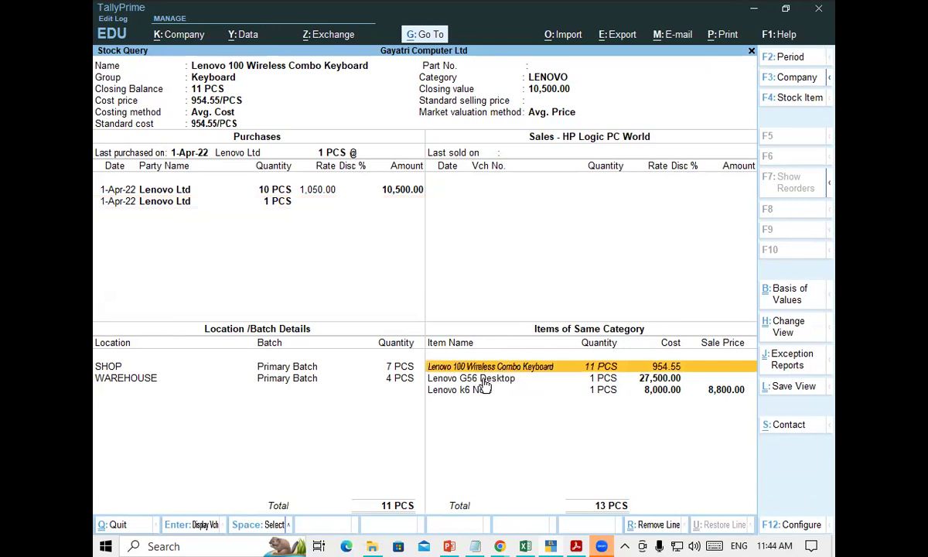
pyautogui.click(481, 379)
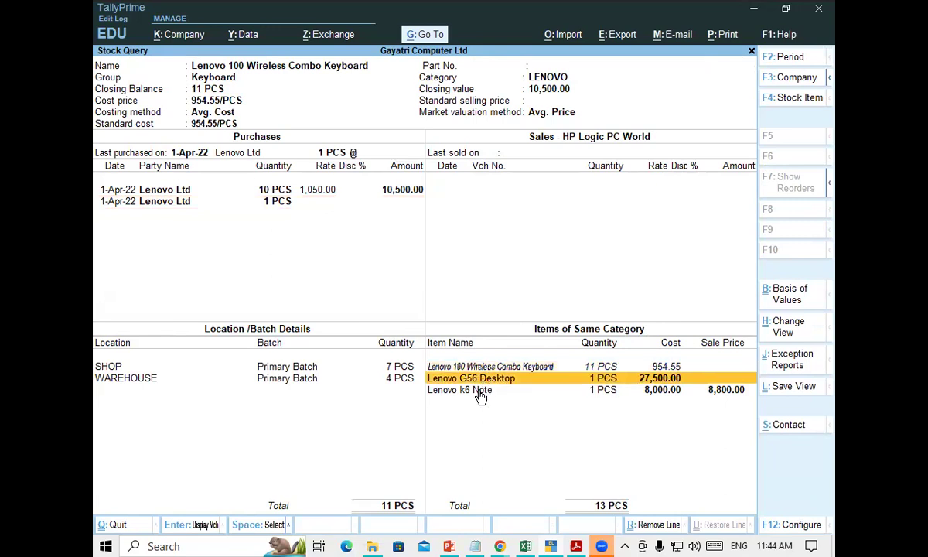
pyautogui.click(482, 390)
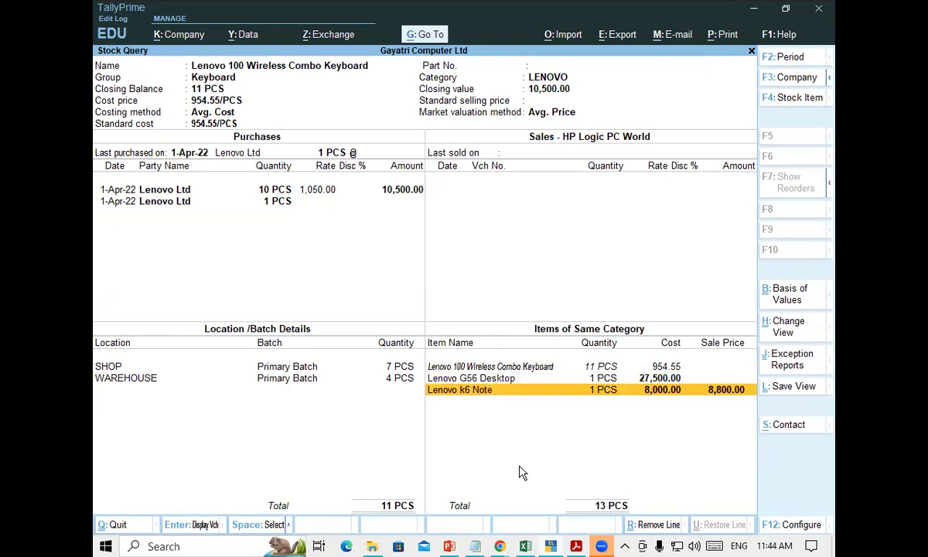
pyautogui.hotkey('alt', 'Tab')
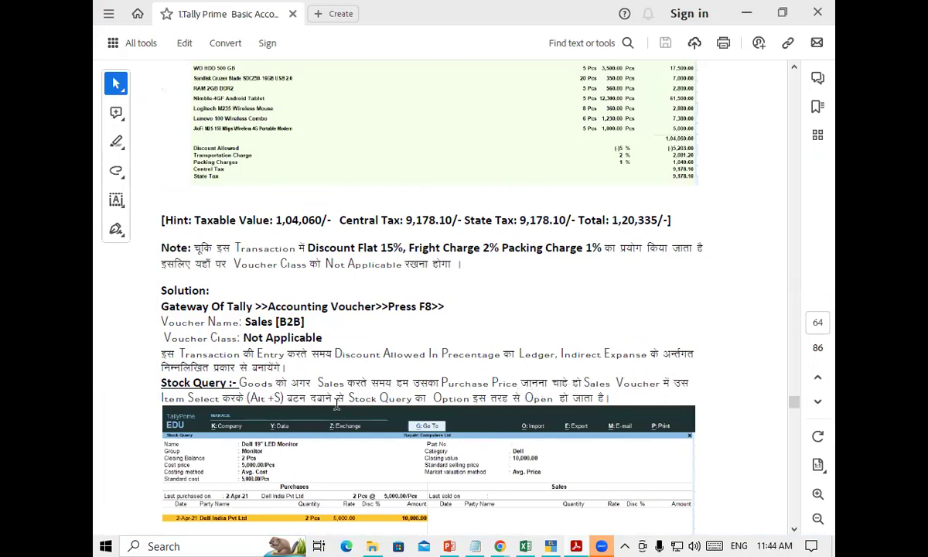
pyautogui.hotkey('alt', 'Tab')
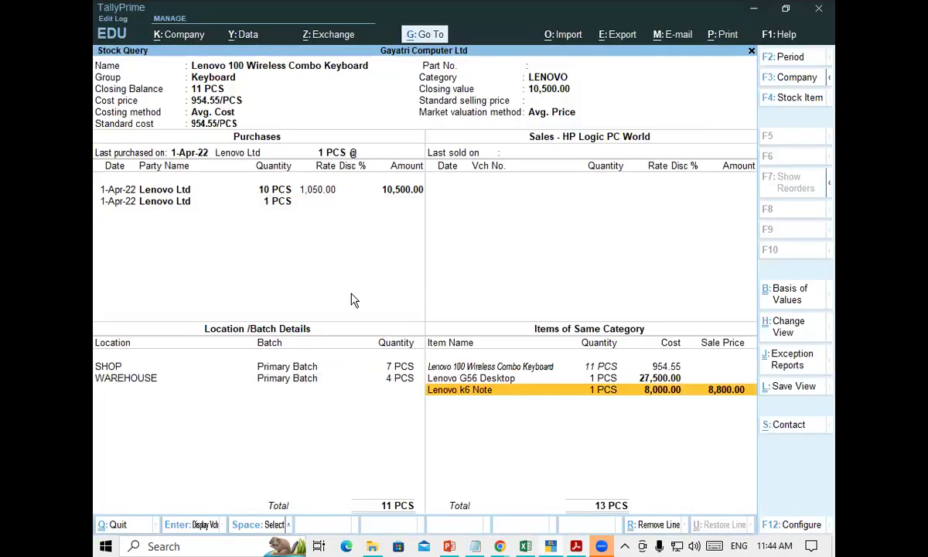
pyautogui.press('Escape')
# Step: Reconfirm the Lenovo 100 Wireless Combo Keyboard line and save the invoice without sending voucher details for e-Way Bill generation
pyautogui.press('BackSpace')
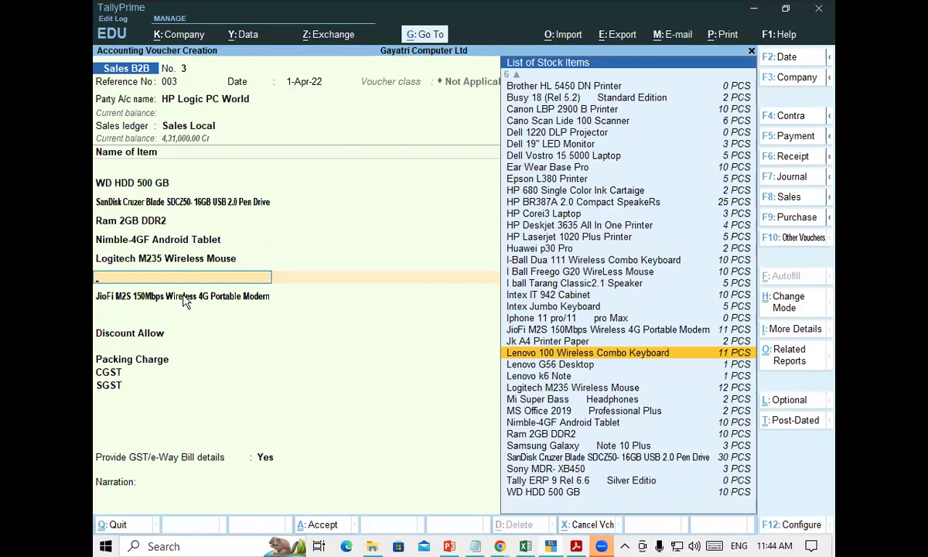
pyautogui.press('Return')
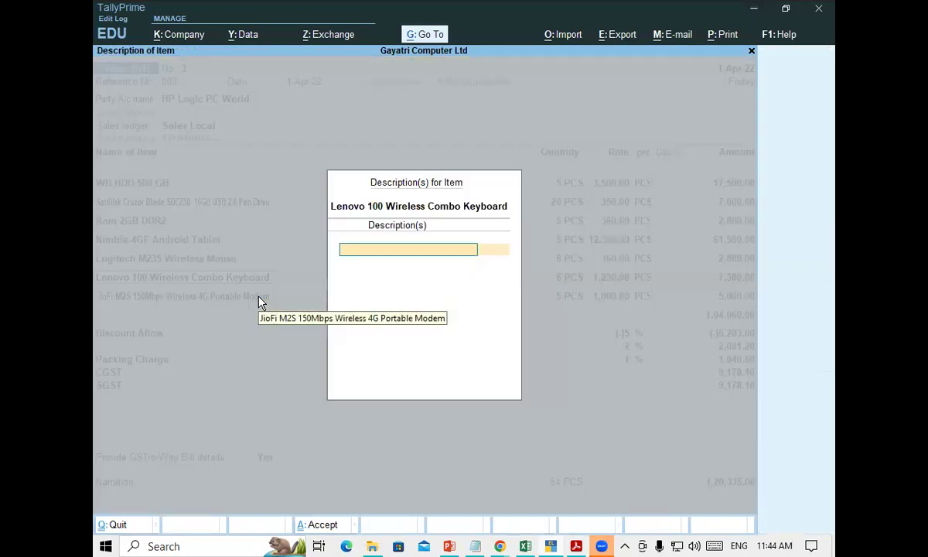
pyautogui.press('Return')
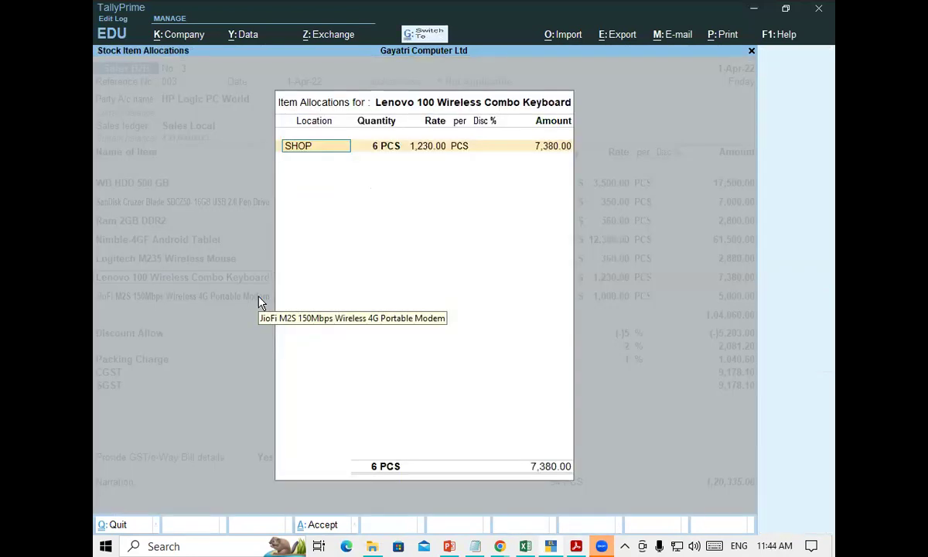
pyautogui.hotkey('ctrl', 'a')
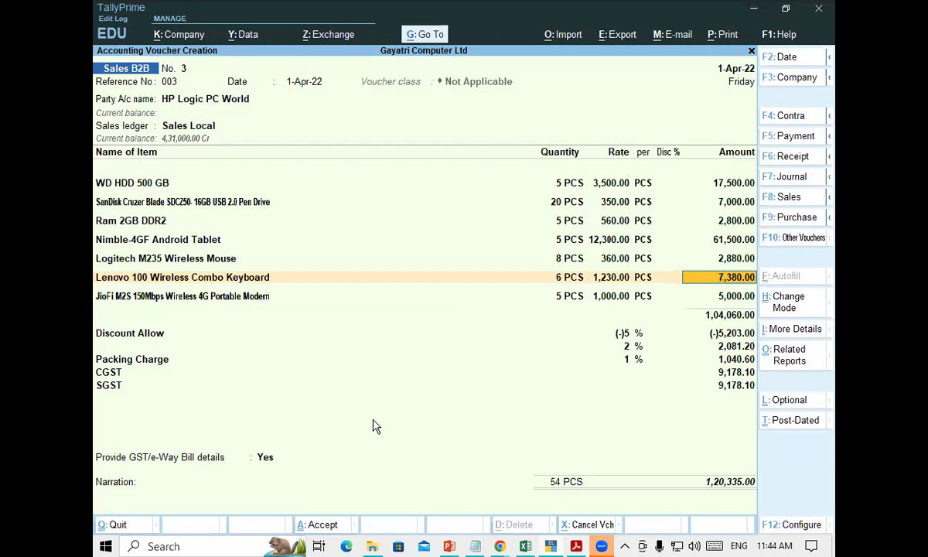
pyautogui.press('ctrl')
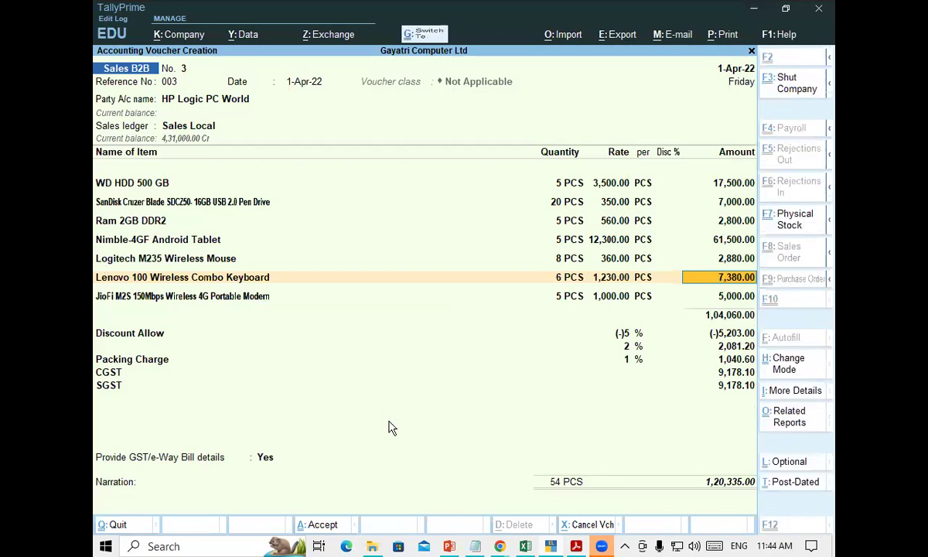
pyautogui.hotkey('ctrl', 'a')
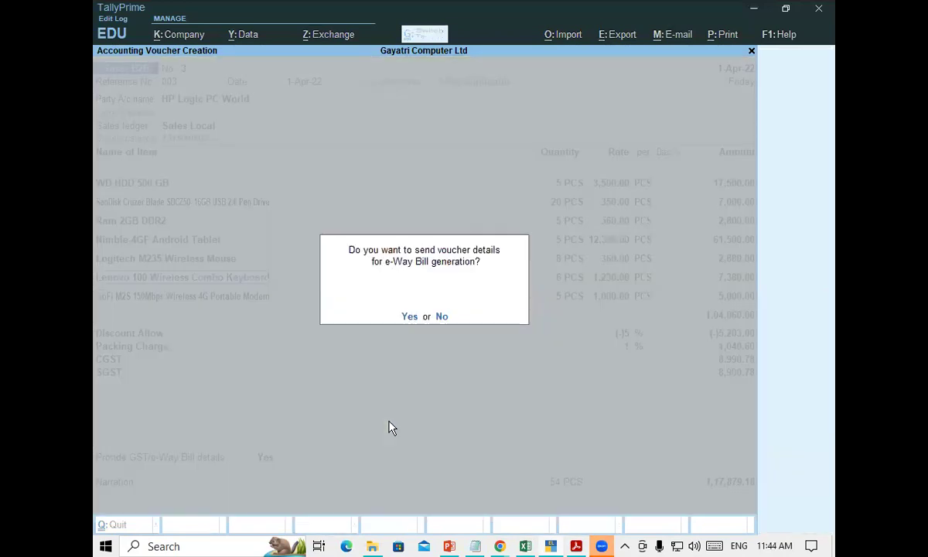
pyautogui.click(440, 317)
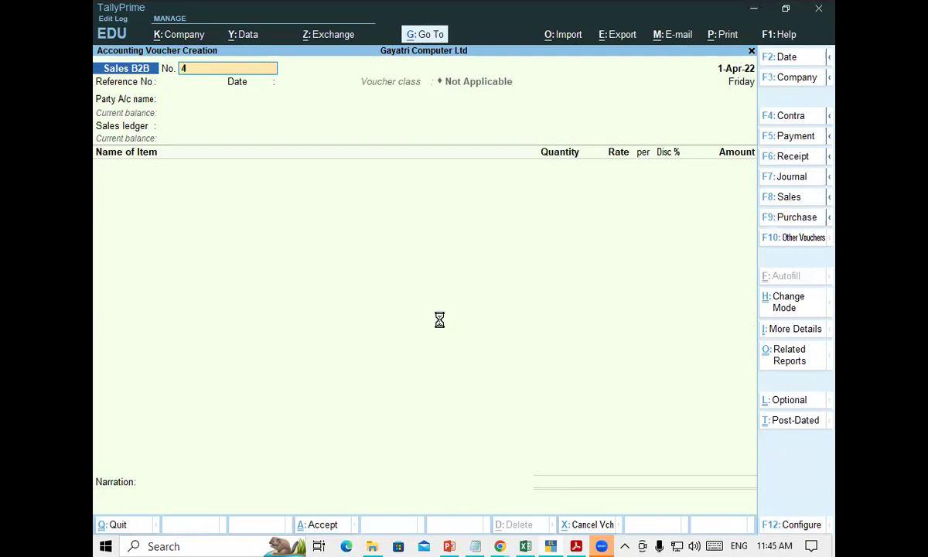
# Step: Reopen the saved HP Logic PC World invoice and compare the Nimble-4GF Android Tablet's purchase and sale entries in its stock query
pyautogui.press('pageup')
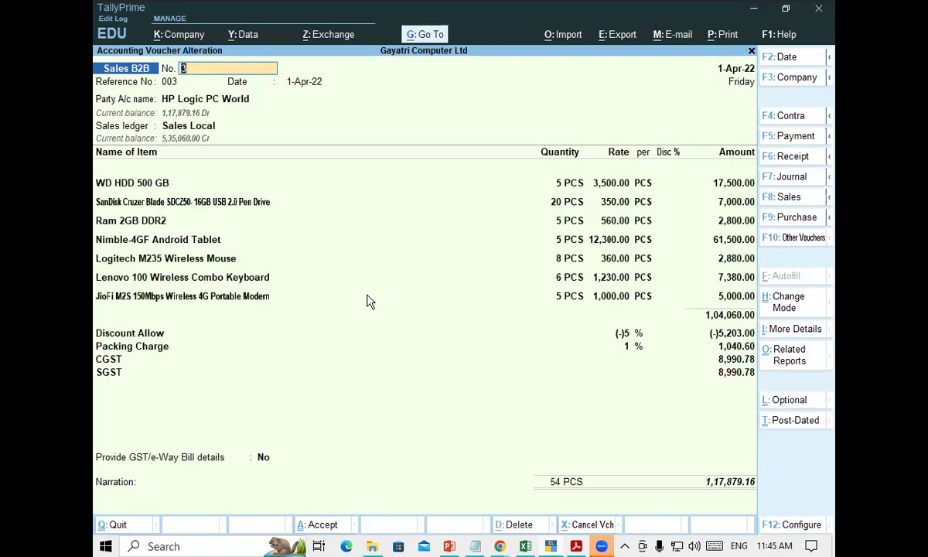
pyautogui.click(152, 236)
pyautogui.hotkey('ctrl', 'alt', 'i')
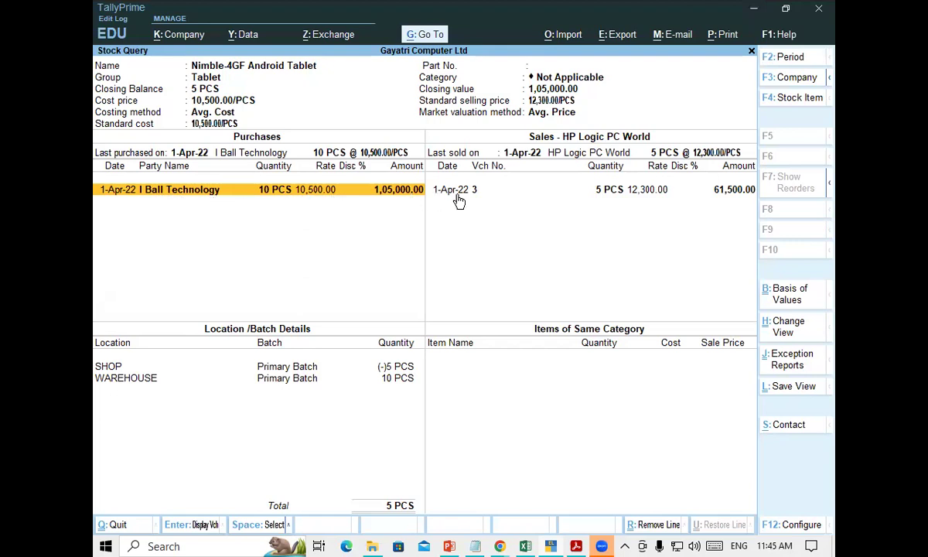
pyautogui.click(638, 198)
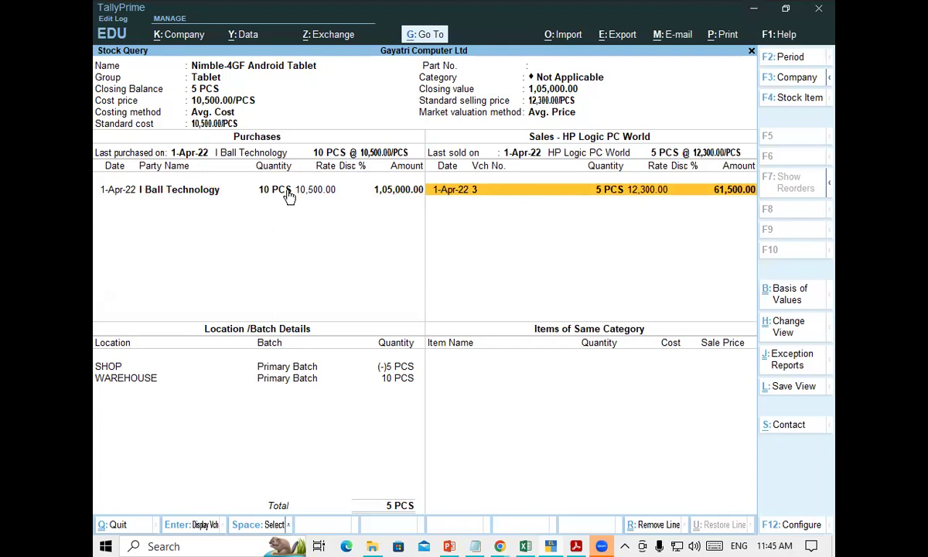
pyautogui.click(313, 196)
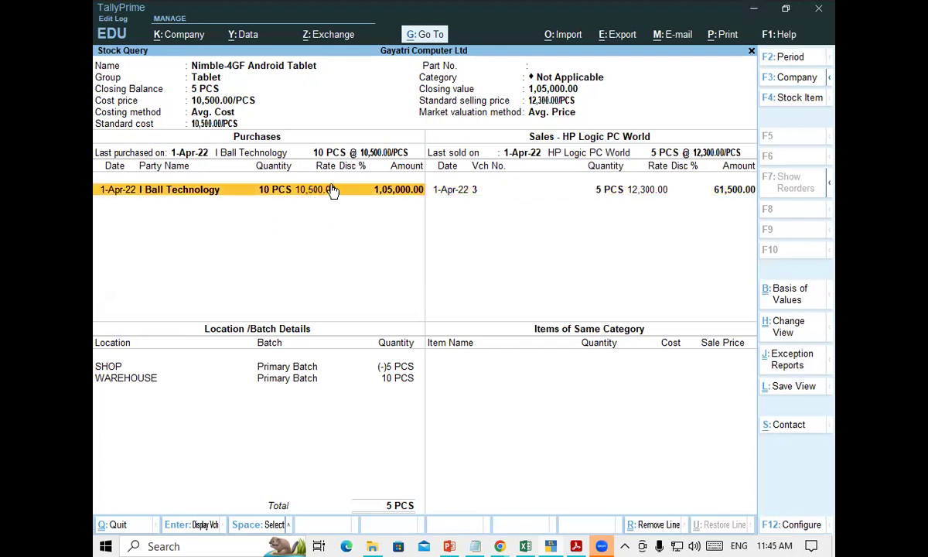
pyautogui.click(657, 193)
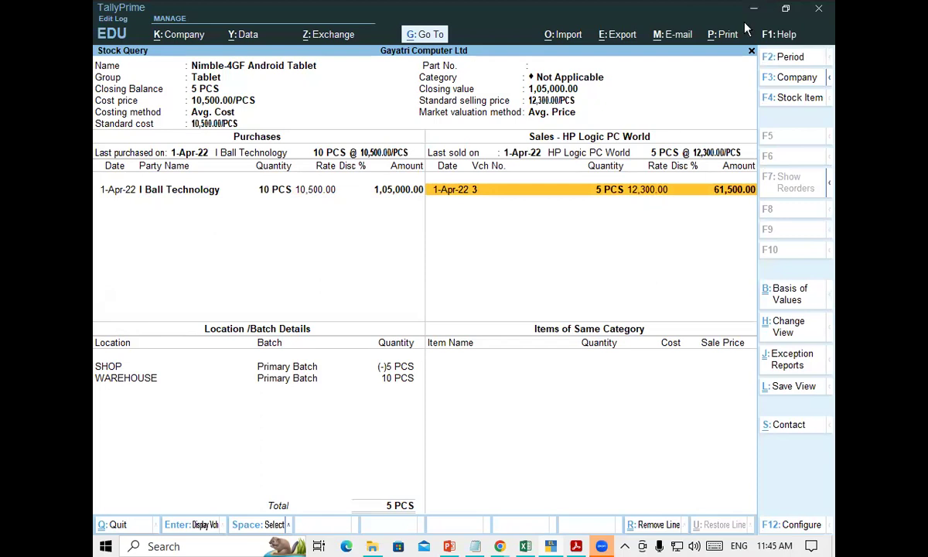
# Step: Switch to the exercise PDF in Adobe Acrobat and read past the Stock Query example to the Invoice Printing section
pyautogui.click(575, 546)
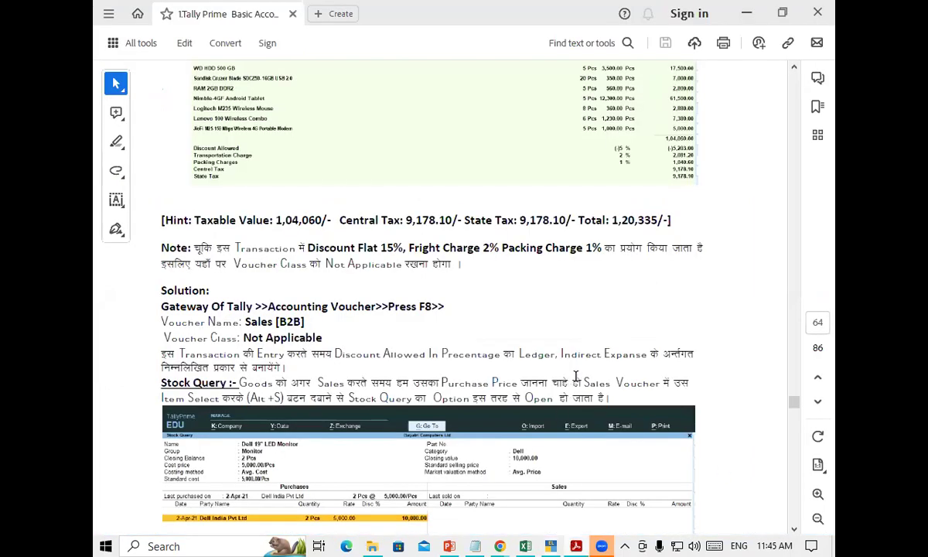
pyautogui.scroll(-3, 575, 377)
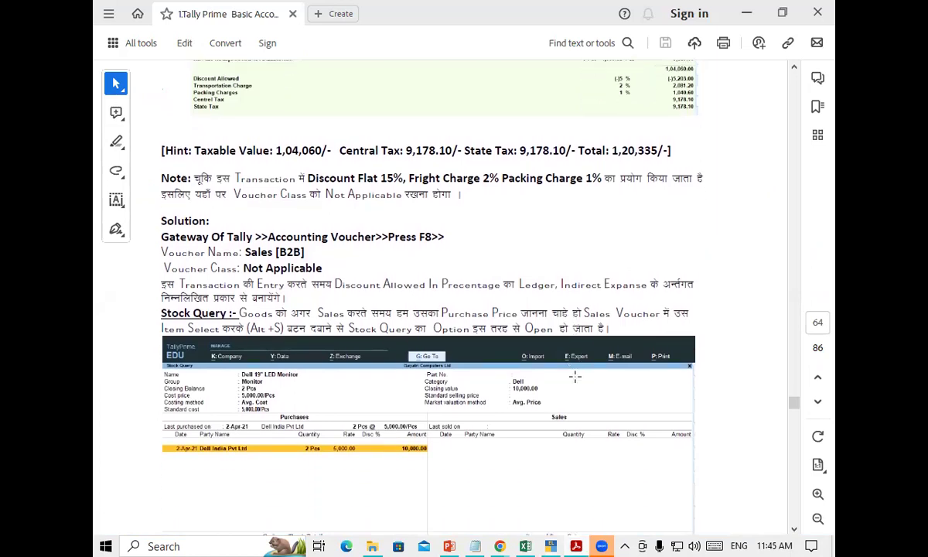
pyautogui.scroll(-3, 575, 377)
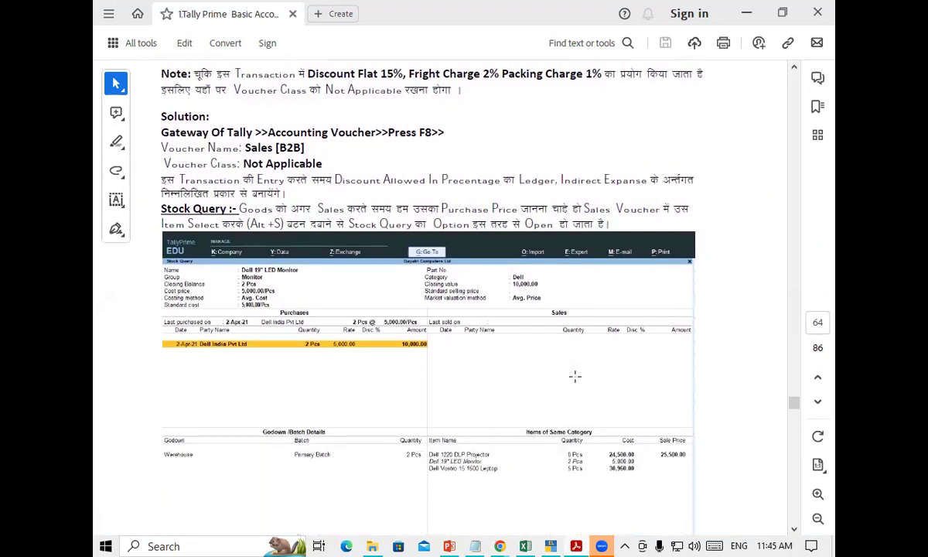
pyautogui.scroll(-3, 576, 376)
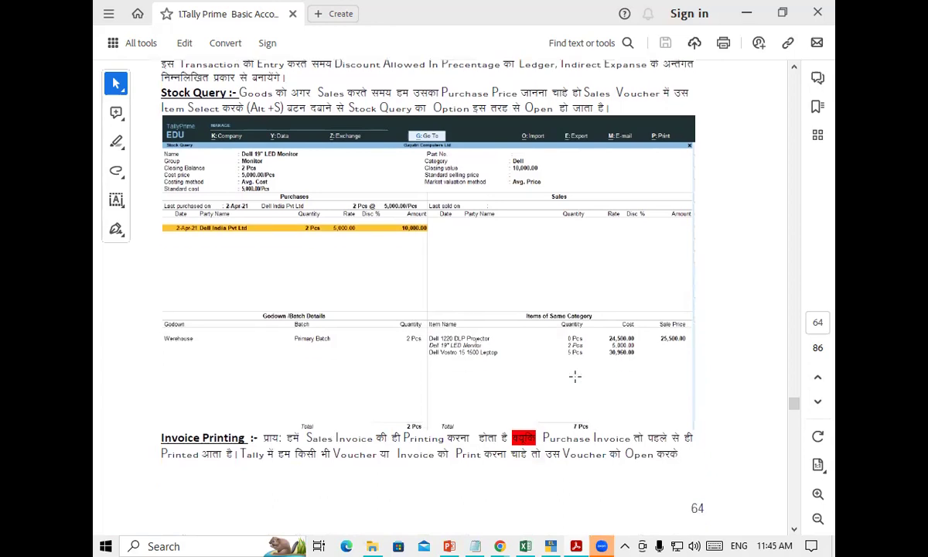
pyautogui.scroll(-3, 575, 377)
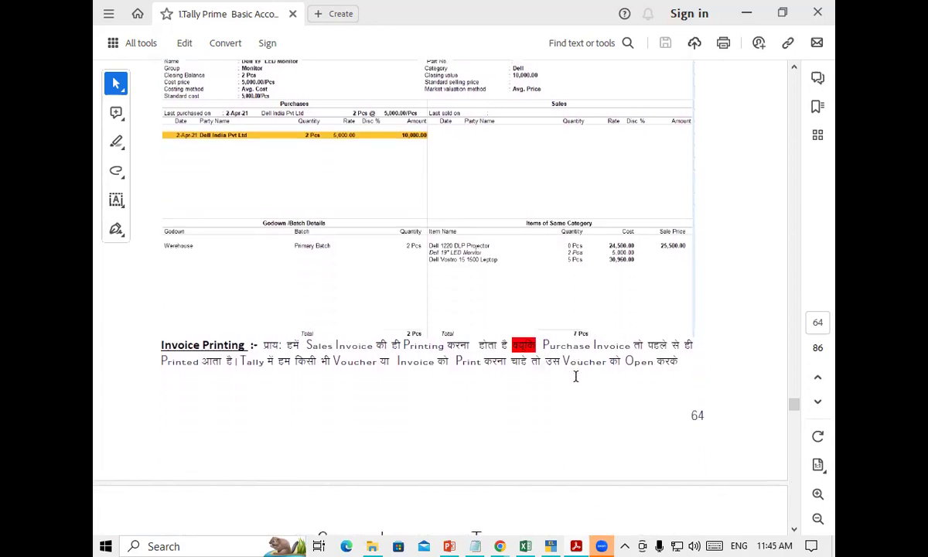
pyautogui.scroll(-2, 575, 382)
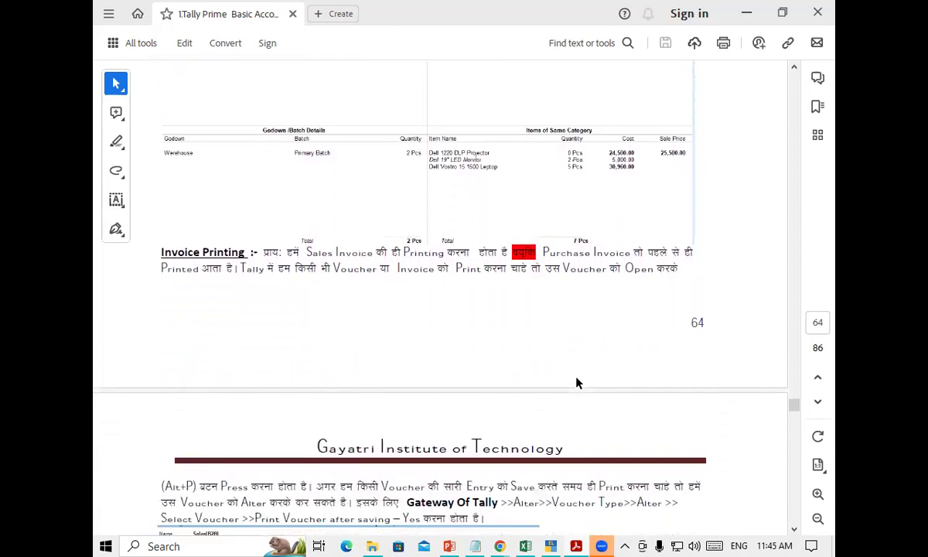